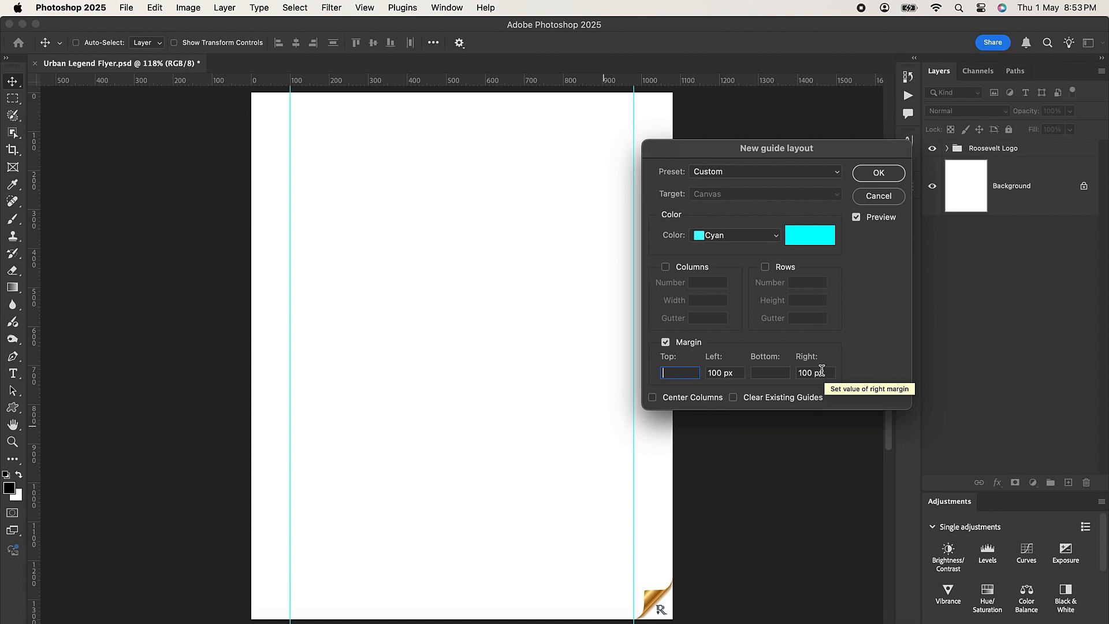
Apply the custom guide layout with 100 px left and right margins to the canvas
click(879, 173)
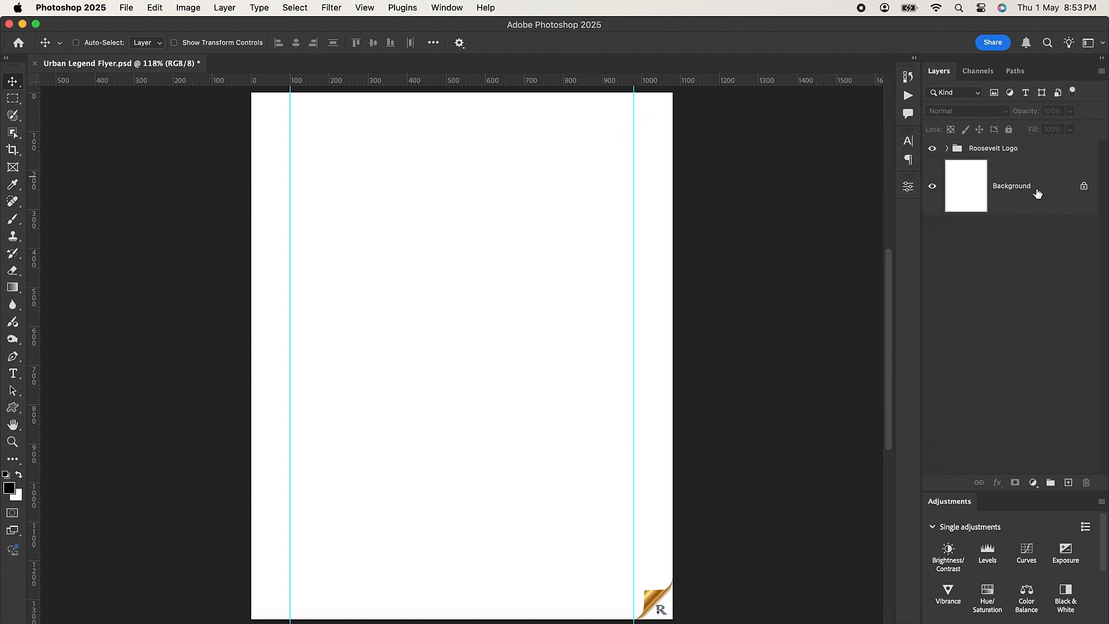
Place Visual Electric.jpeg from the Urban Legend folder into the flyer, directly above the Background layer
click(1015, 177)
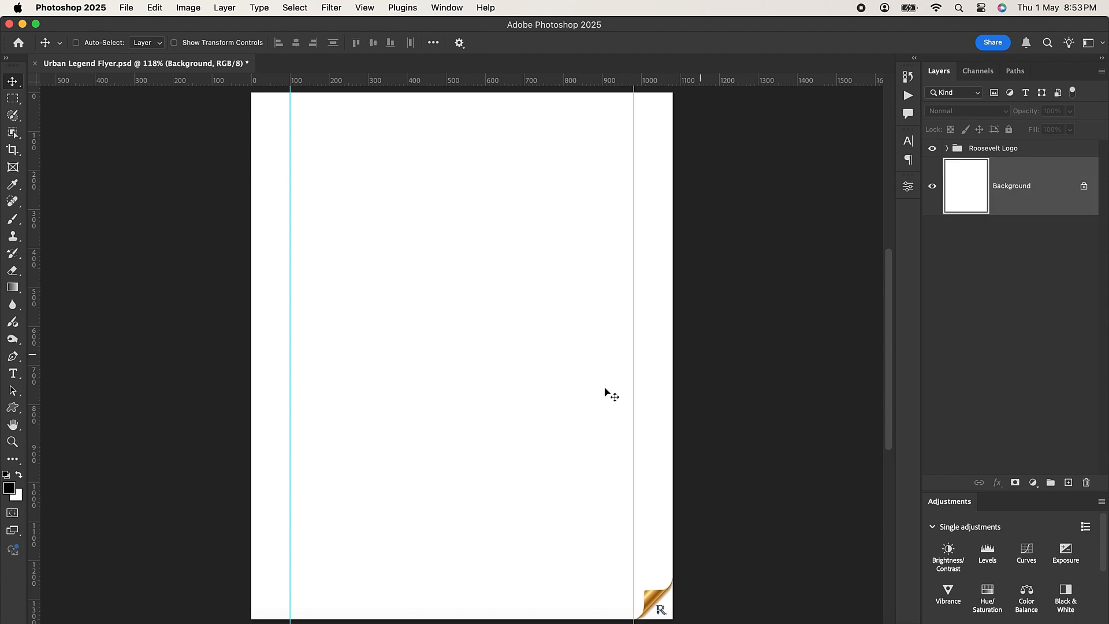
click(196, 621)
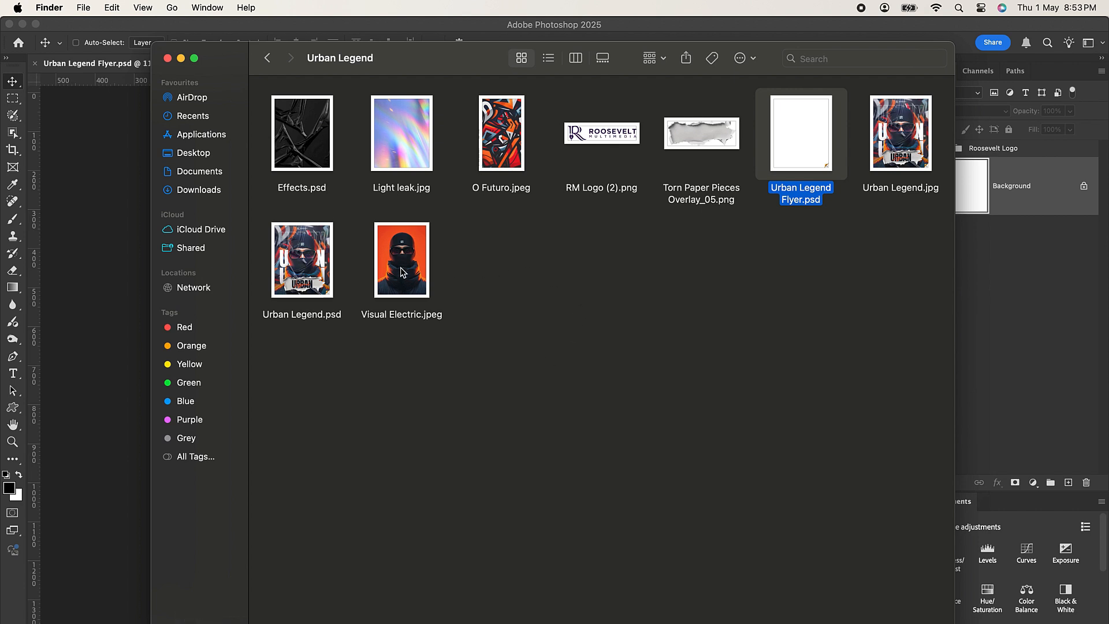
drag(404, 261, 104, 297)
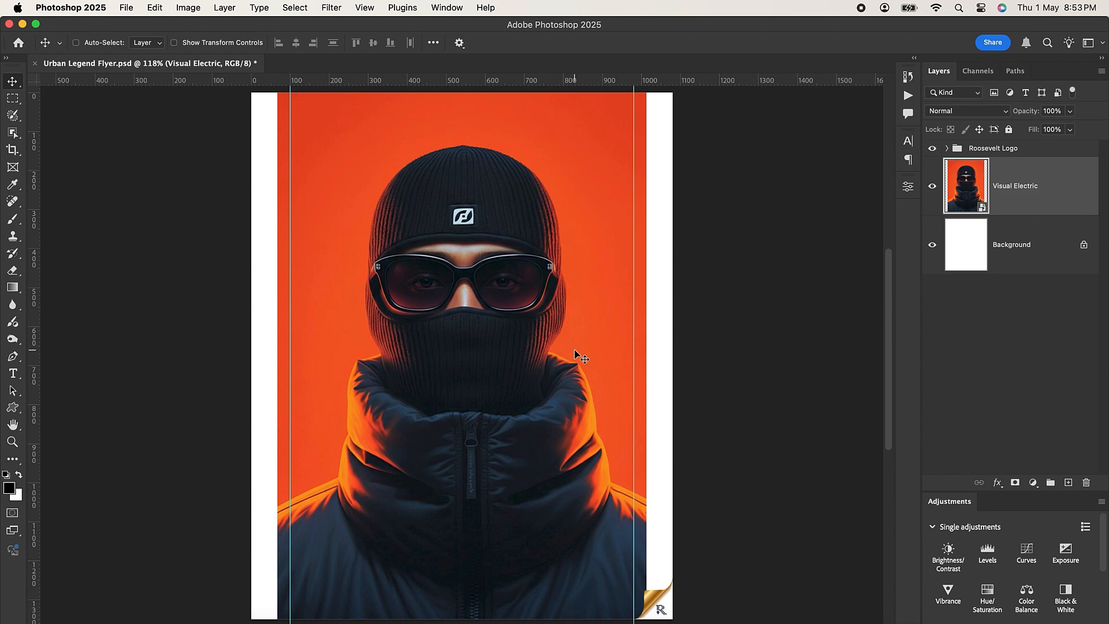
Scale the placed portrait to 35.22% to span the canvas width and lower it to Y 771 px so its top edge meets the canvas top
key(super)
key(super+t)
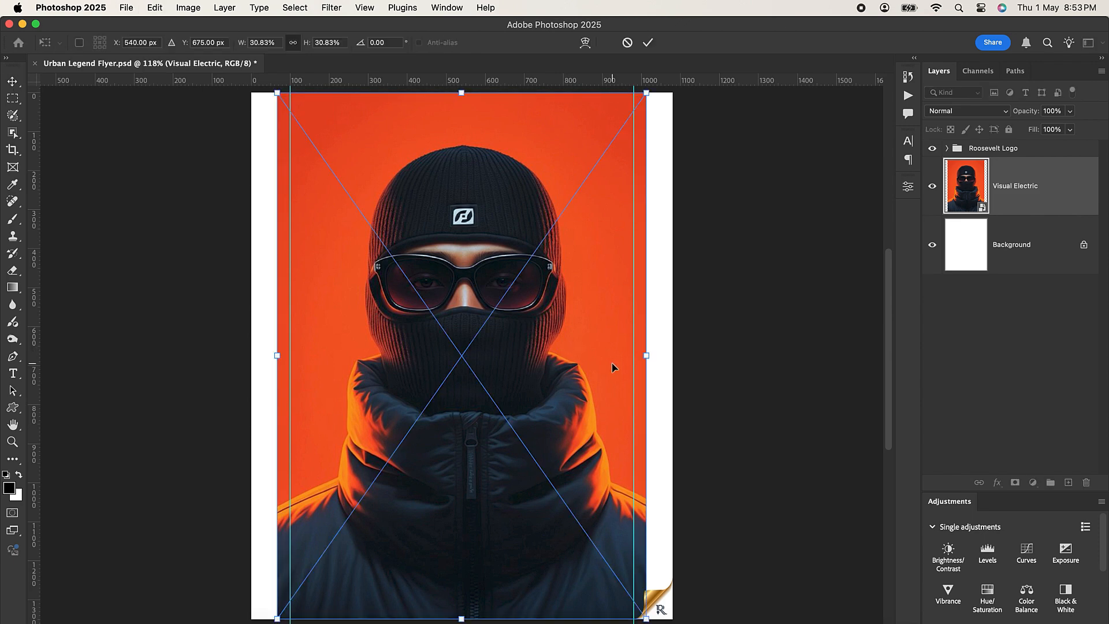
drag(647, 357, 673, 356)
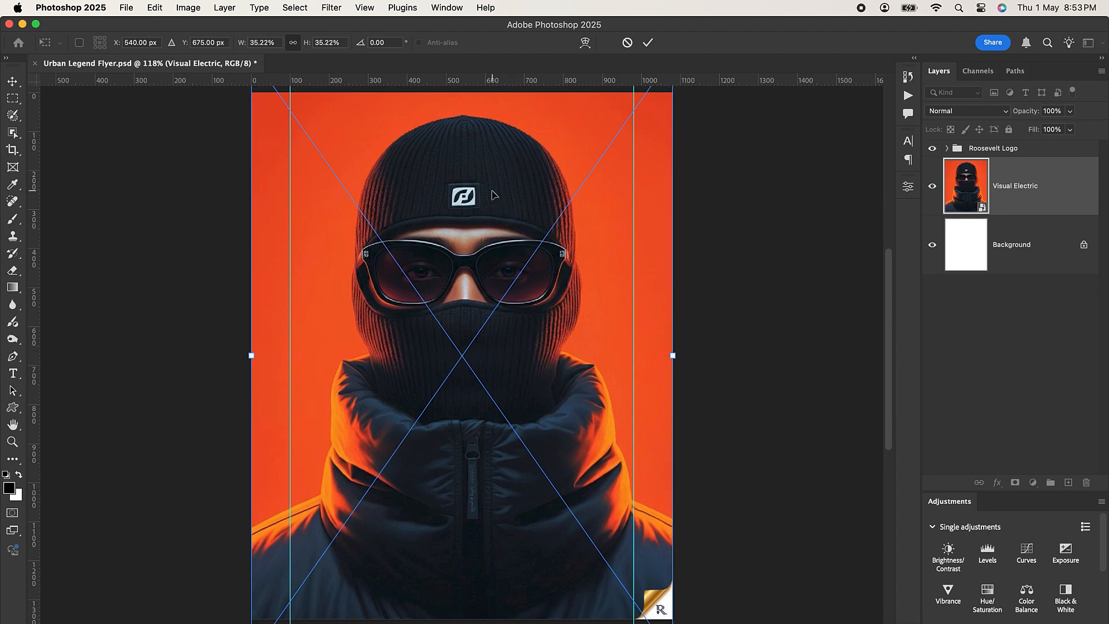
drag(492, 195, 491, 234)
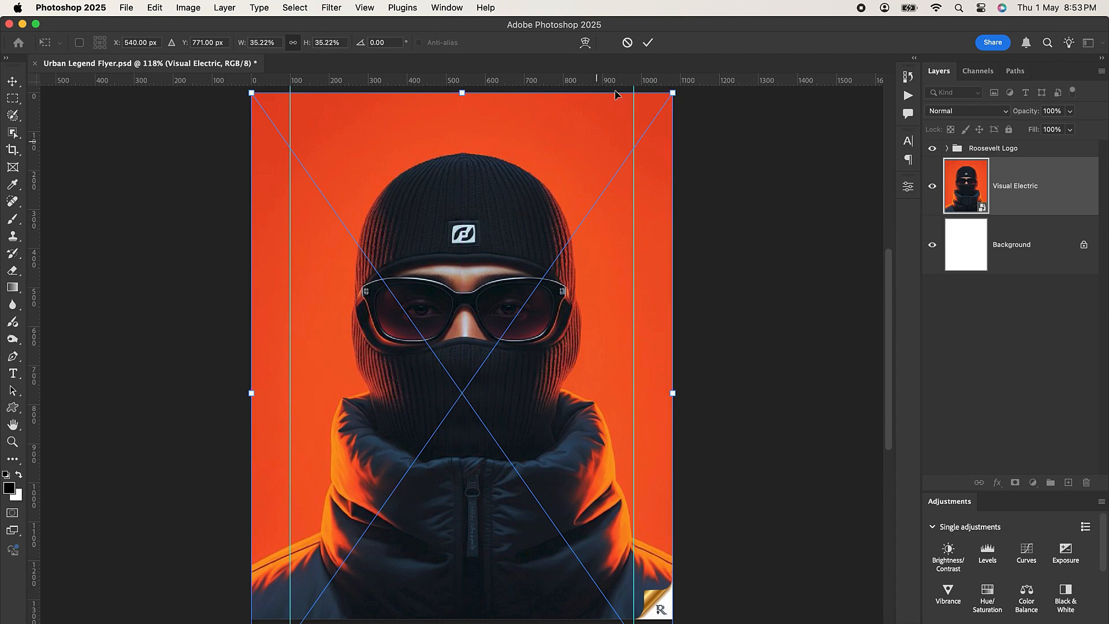
click(648, 43)
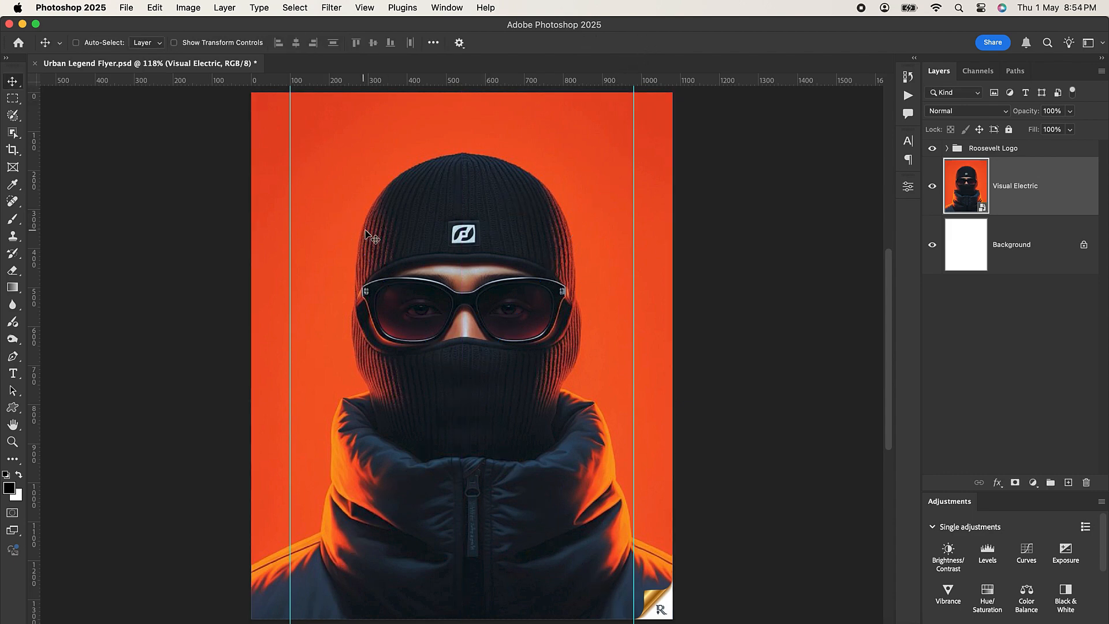
Select the hooded figure by outlining it loosely with the Object Selection Tool in Lasso mode
click(12, 134)
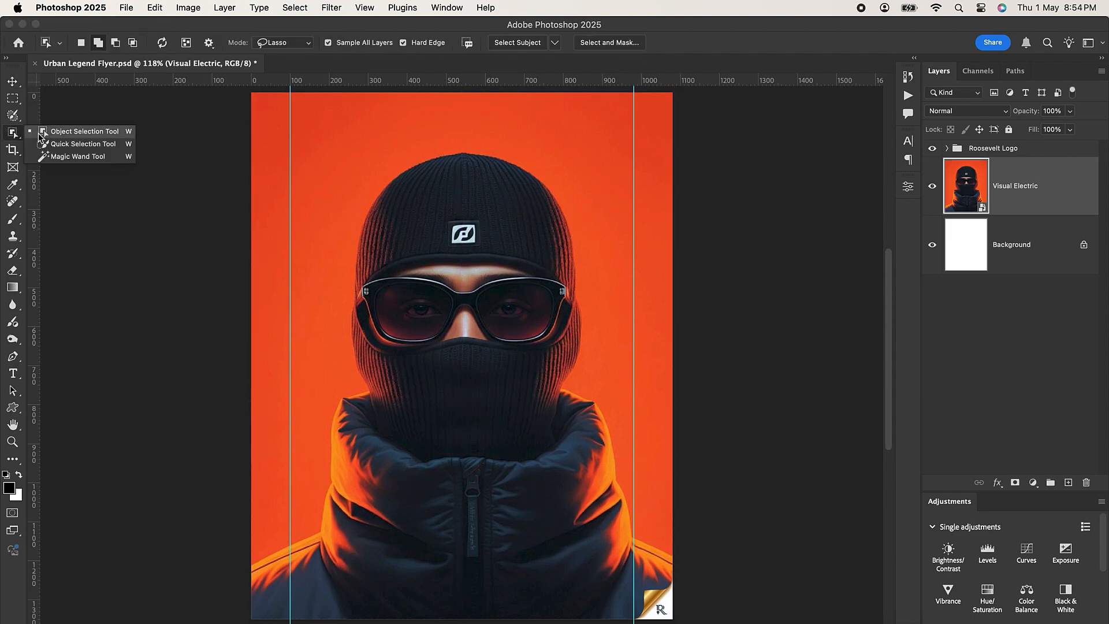
click(79, 141)
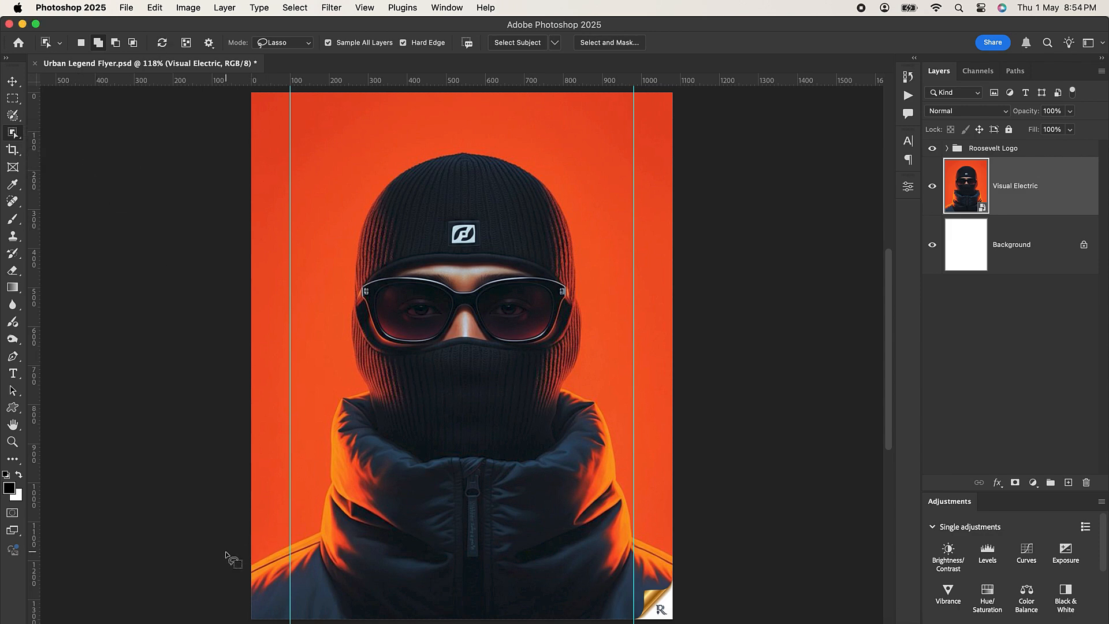
drag(248, 539, 298, 490)
mouse_move(517, 151)
mouse_down()
mouse_move(576, 193)
mouse_move(611, 333)
mouse_move(612, 445)
mouse_move(677, 537)
mouse_move(685, 613)
mouse_move(518, 619)
mouse_up()
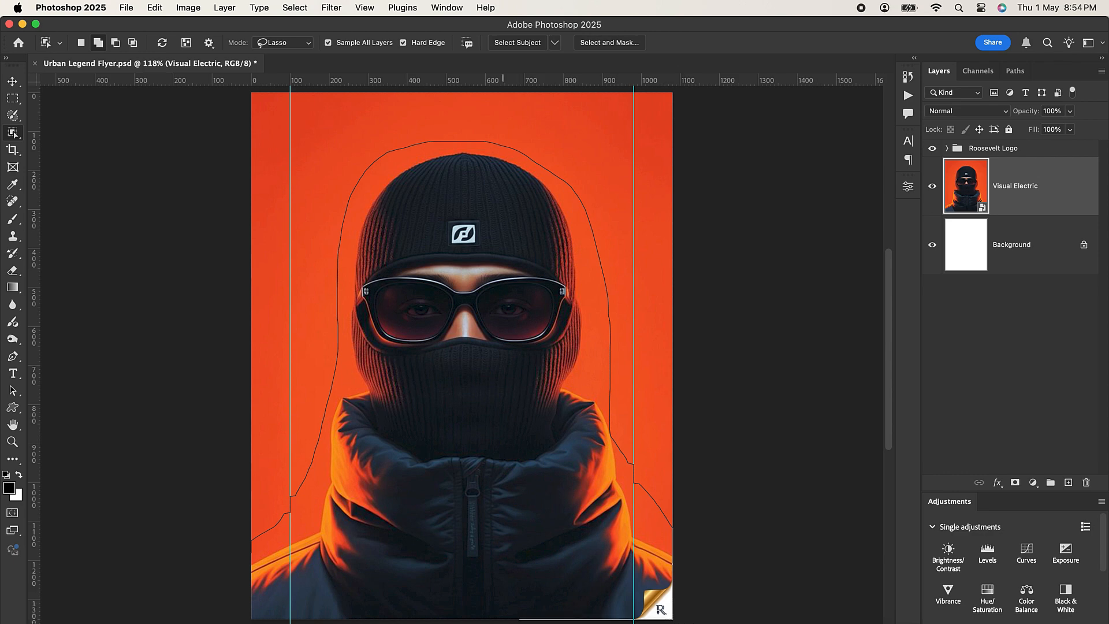
drag(242, 617, 252, 543)
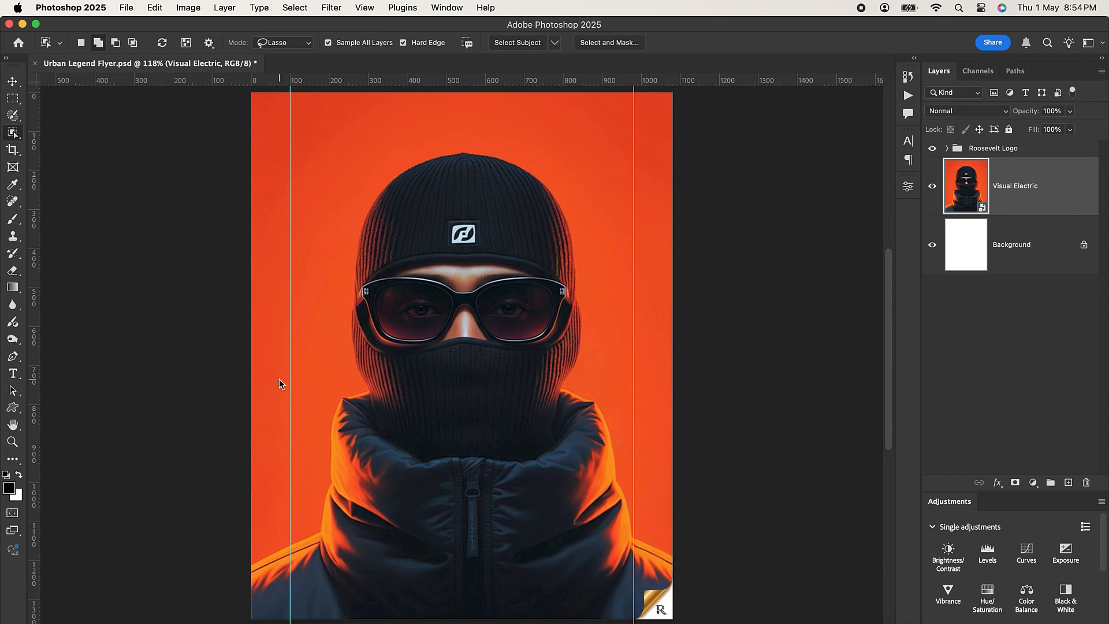
Add a layer mask from the selection to the Visual Electric layer and compare the image with the mask off and on
click(13, 82)
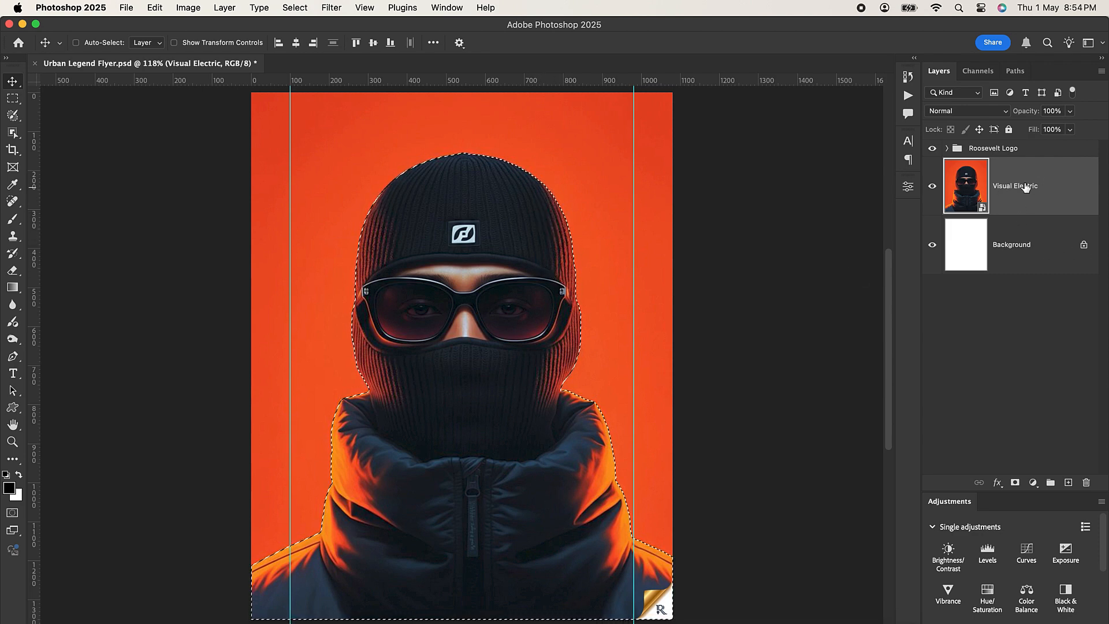
click(1015, 482)
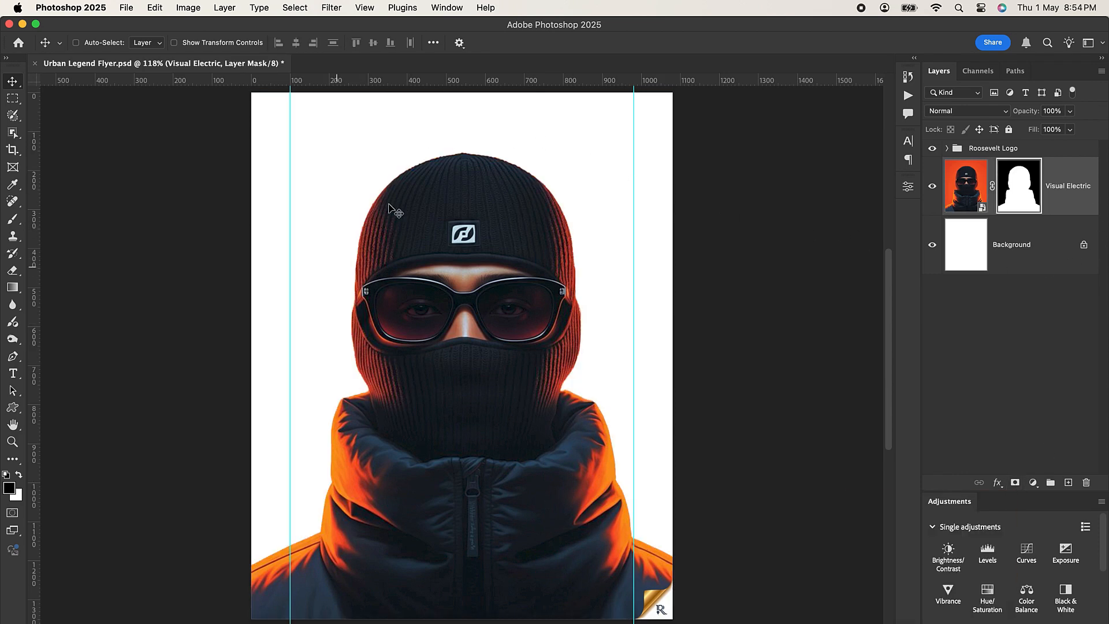
shift+click(1020, 193)
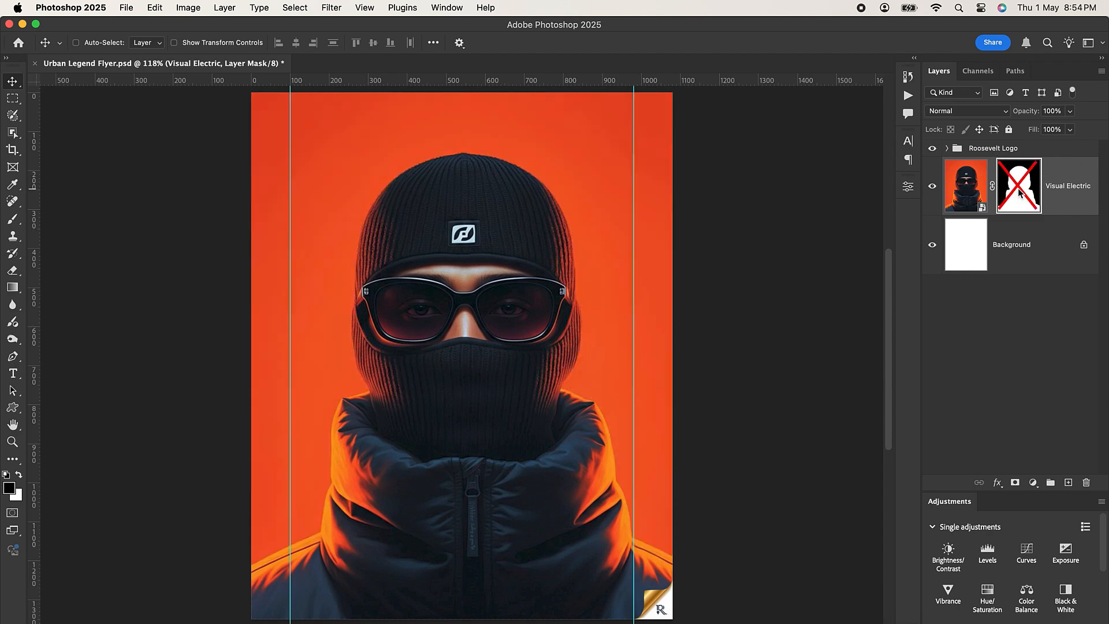
shift+click(1019, 193)
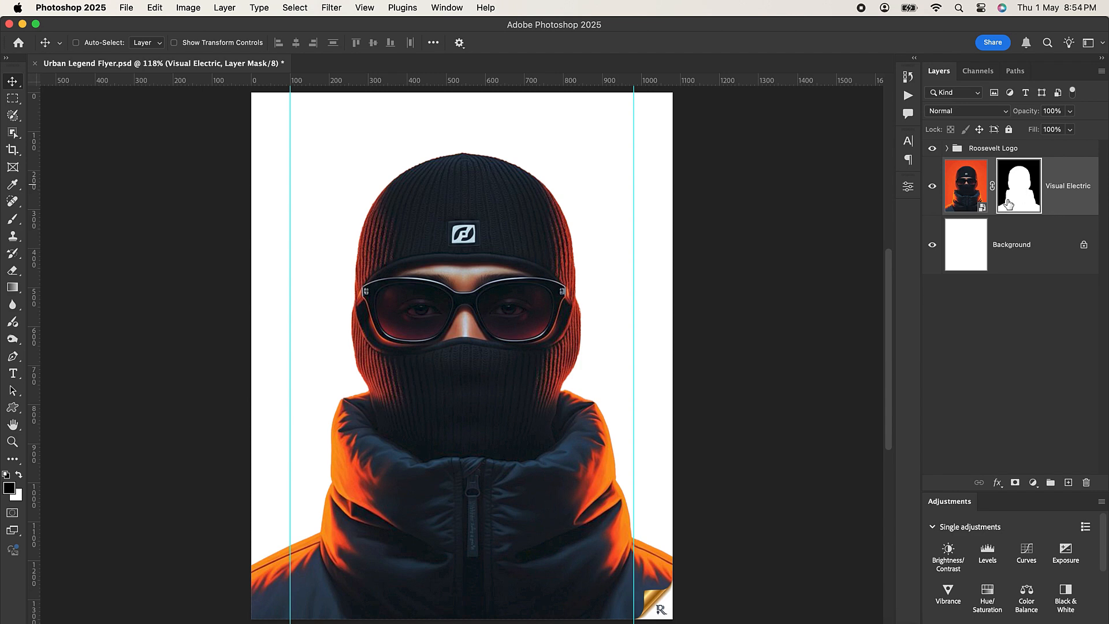
Tighten the figure's layer mask with the Minimum filter at a radius of 0.7 pixels, preserving Roundness
scroll(480, 144, up, 3)
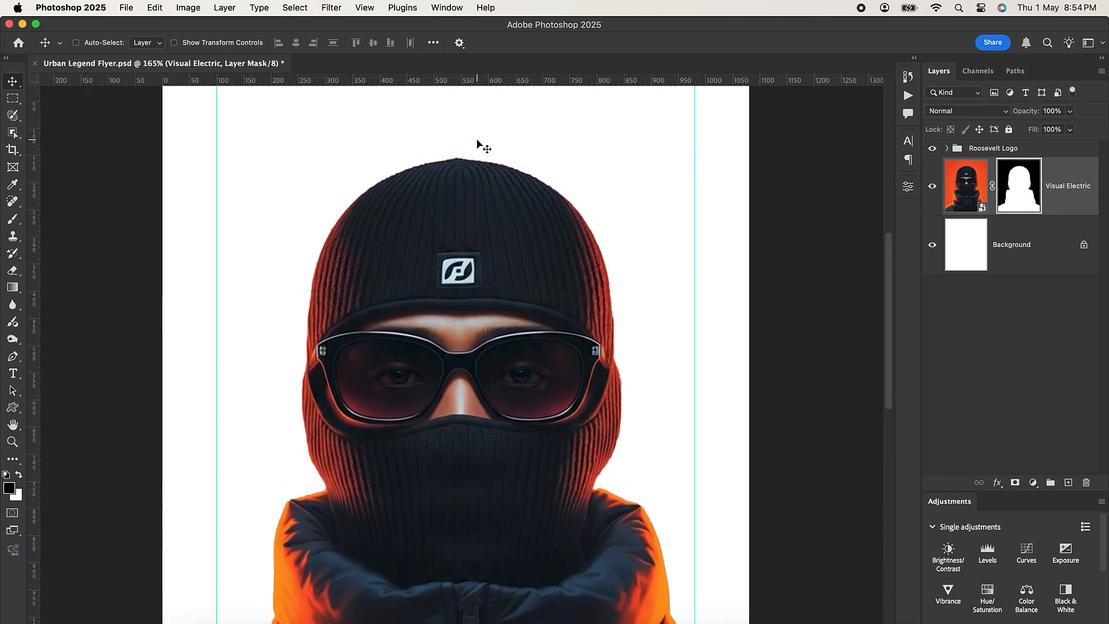
scroll(479, 144, up, 2)
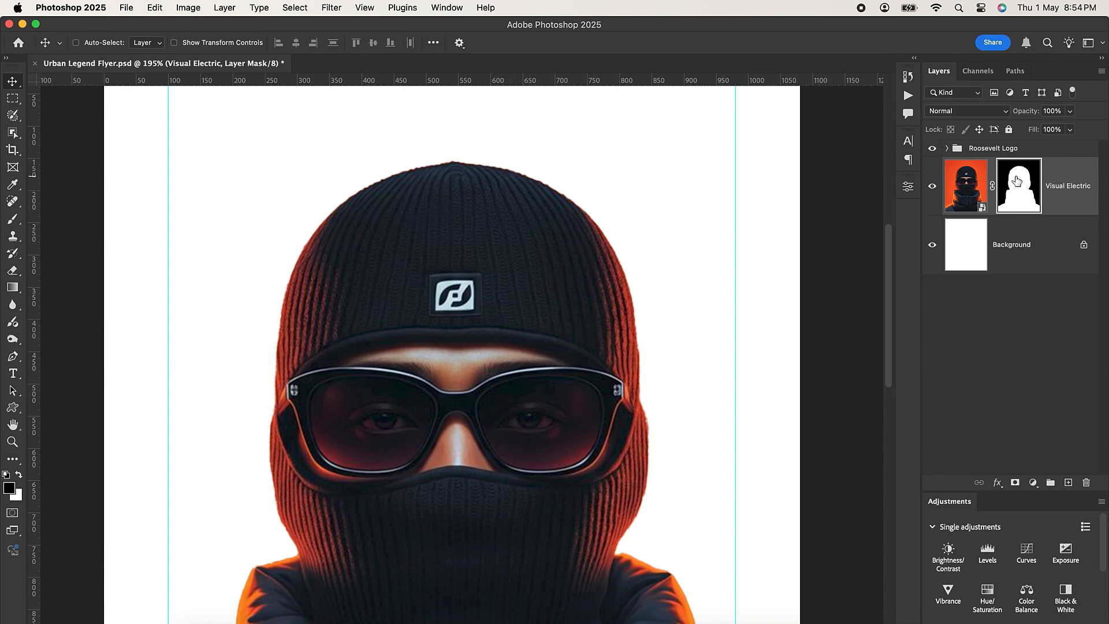
click(331, 7)
mouse_move(437, 271)
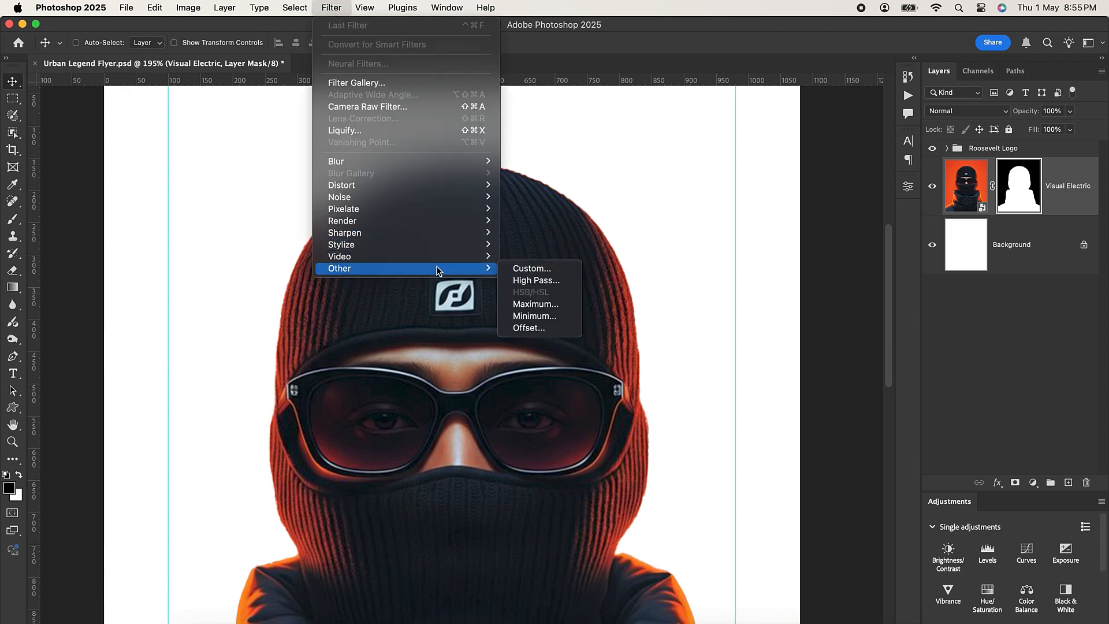
click(548, 316)
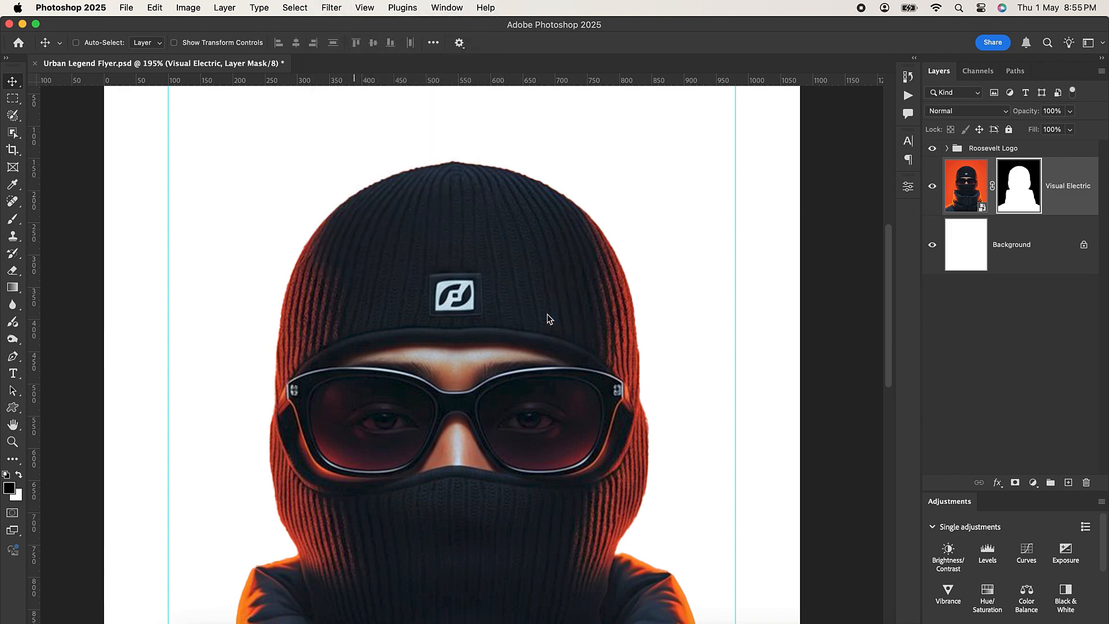
drag(525, 147, 742, 152)
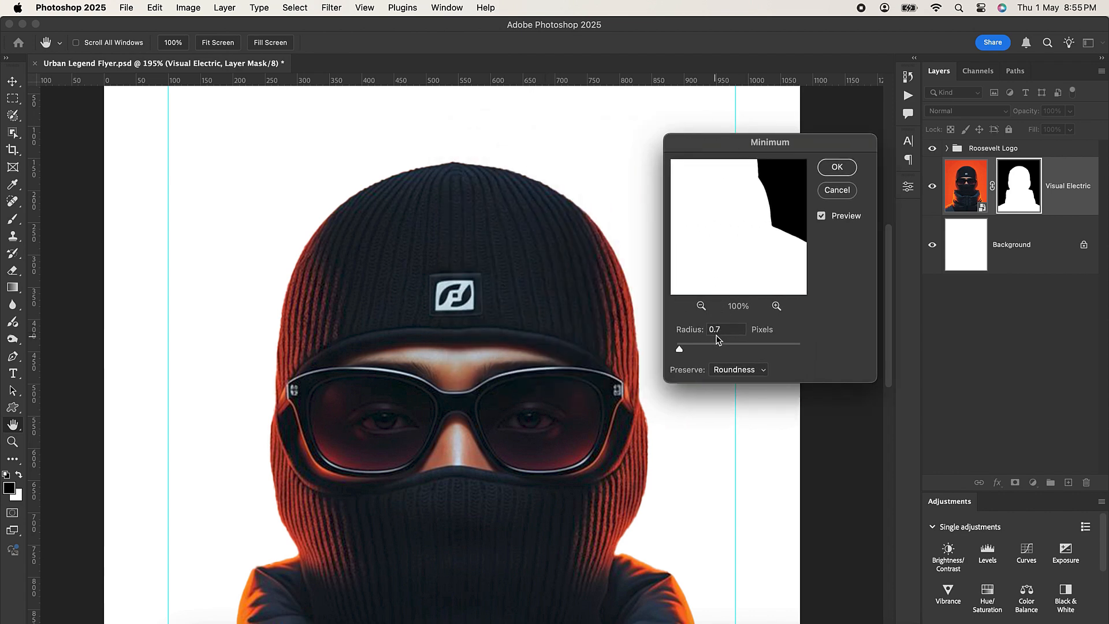
click(764, 372)
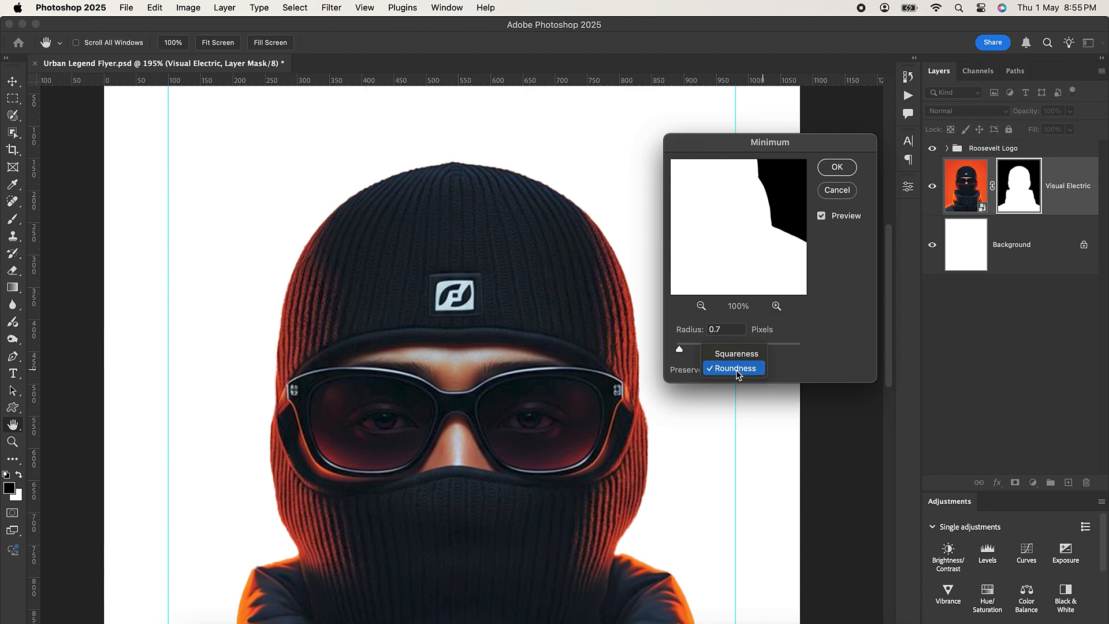
click(739, 373)
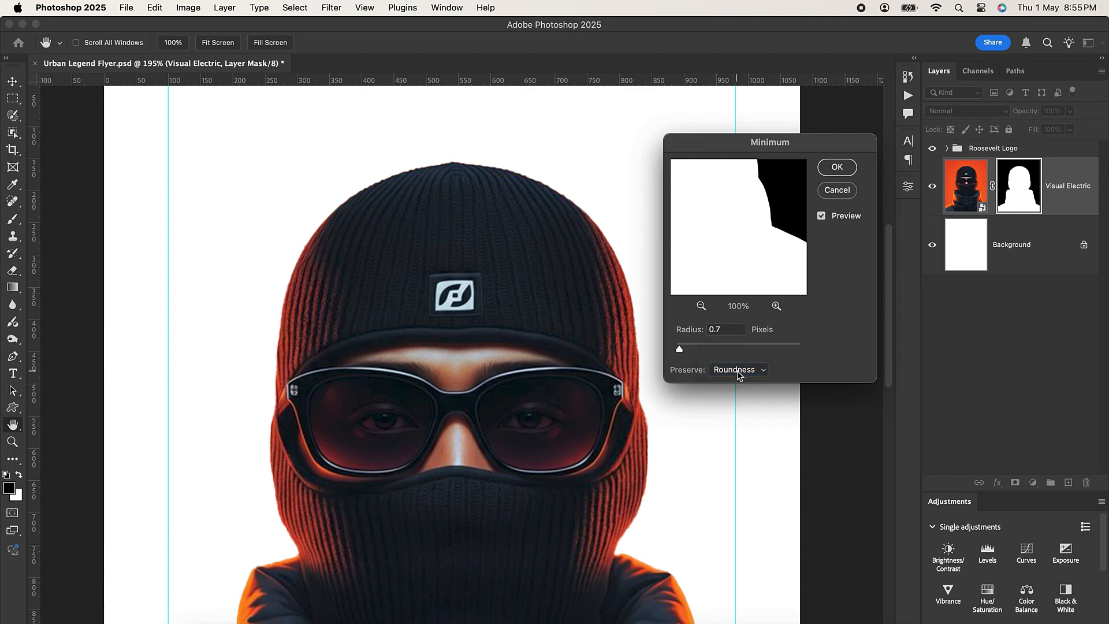
click(837, 168)
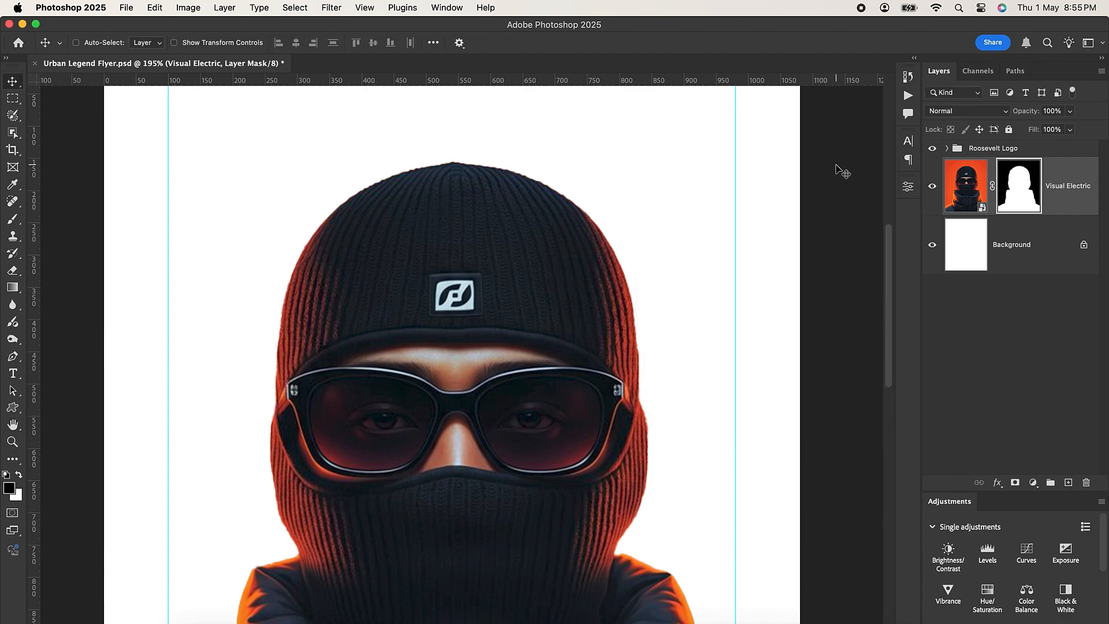
Rename the Visual Electric layer as Model
double_click(1068, 186)
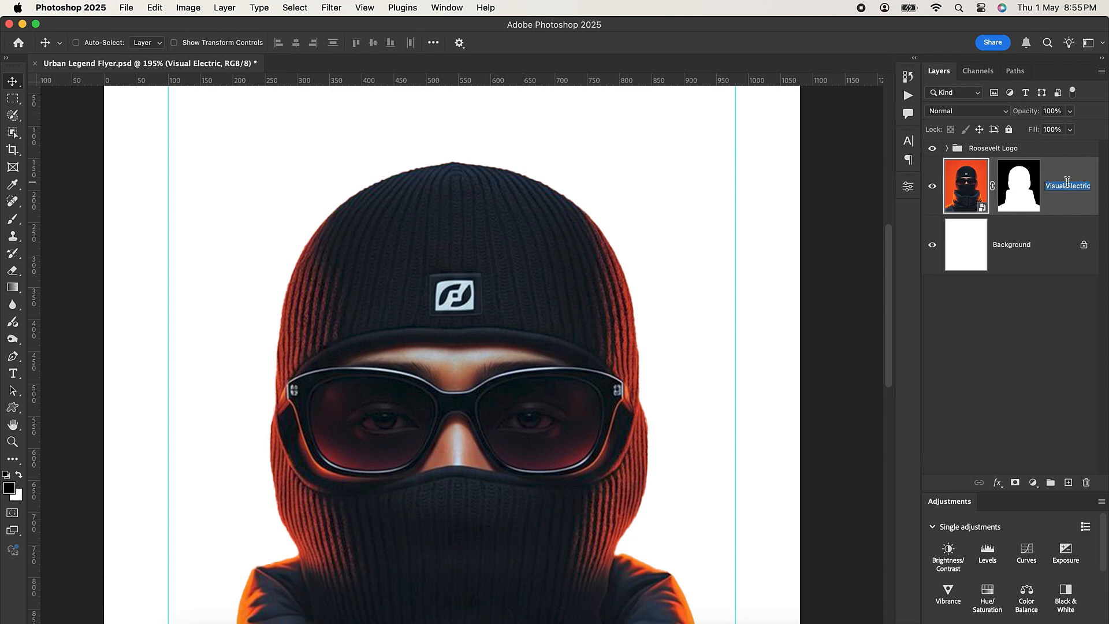
text(Model)
key(Return)
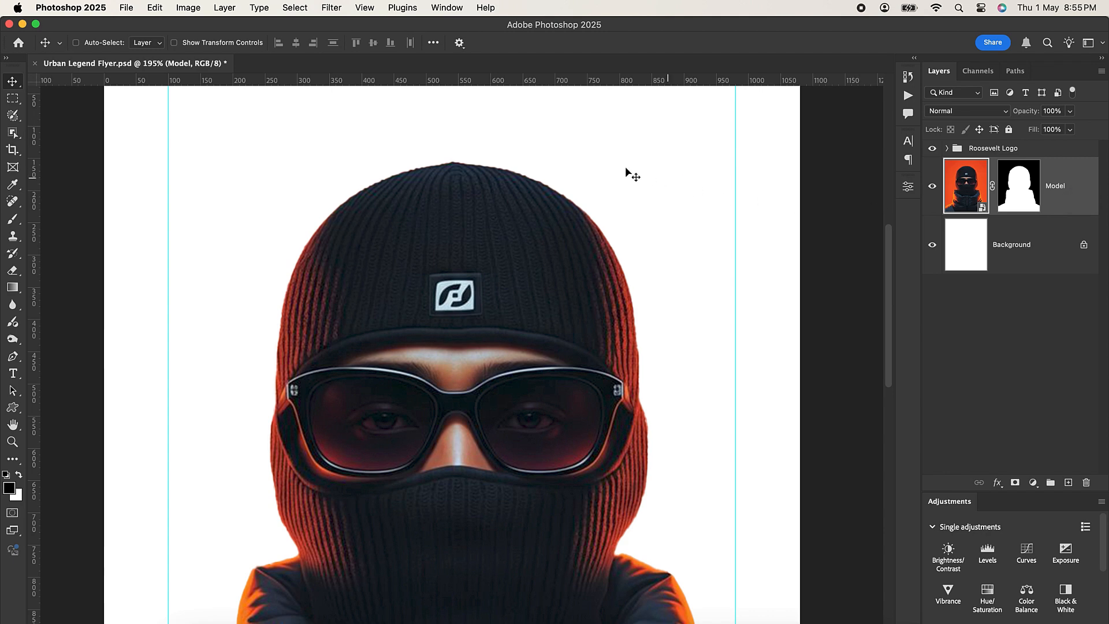
key(super+0)
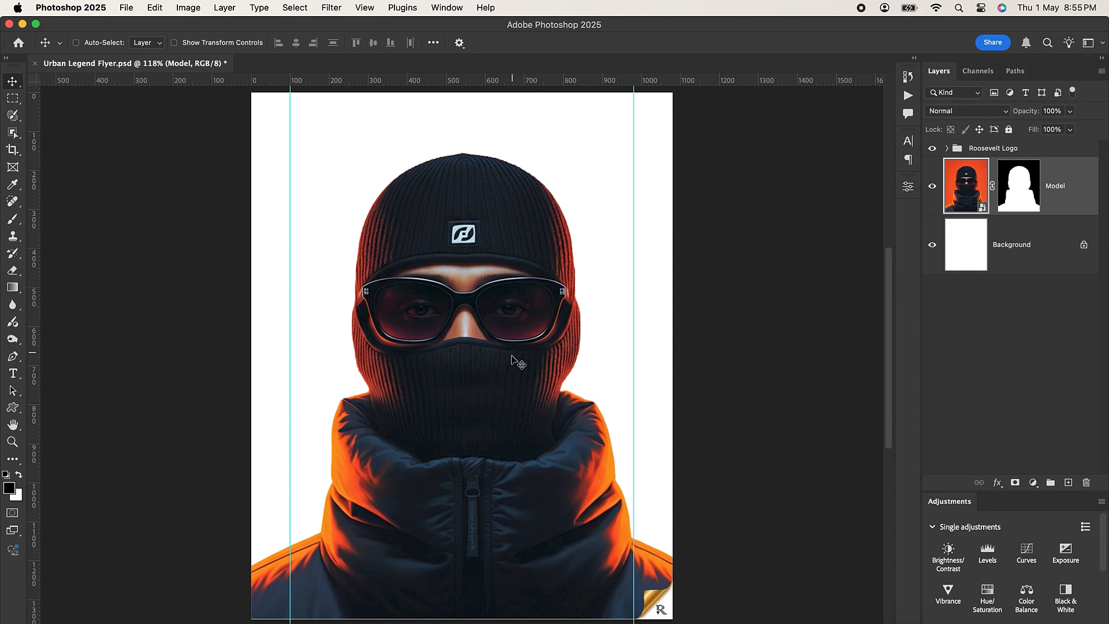
scroll(516, 390, up, 5)
drag(890, 330, 885, 398)
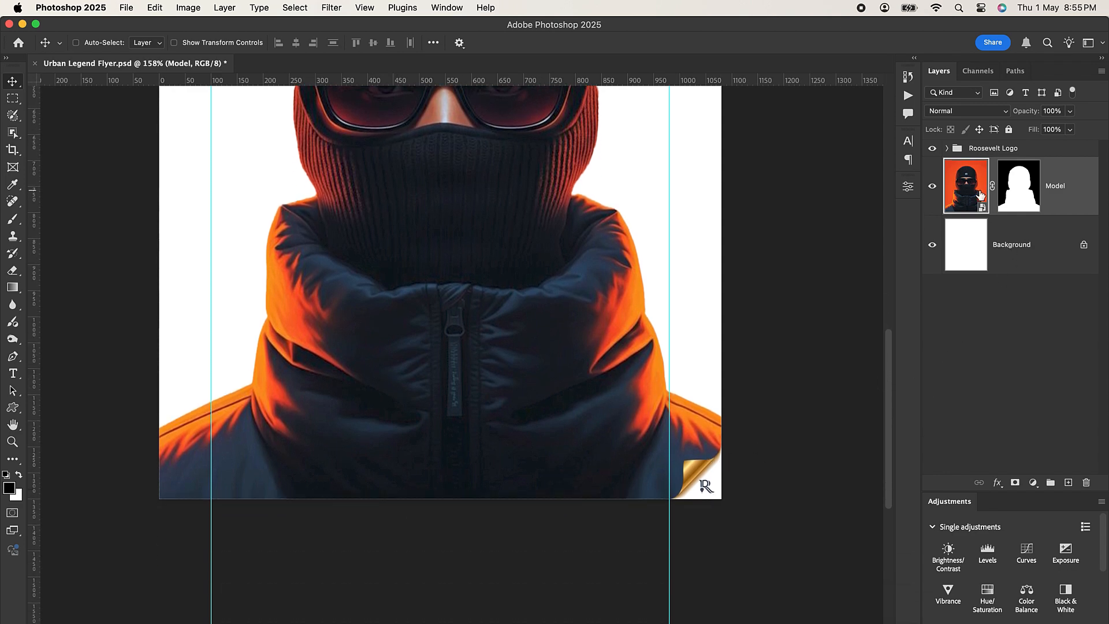
key(super+0)
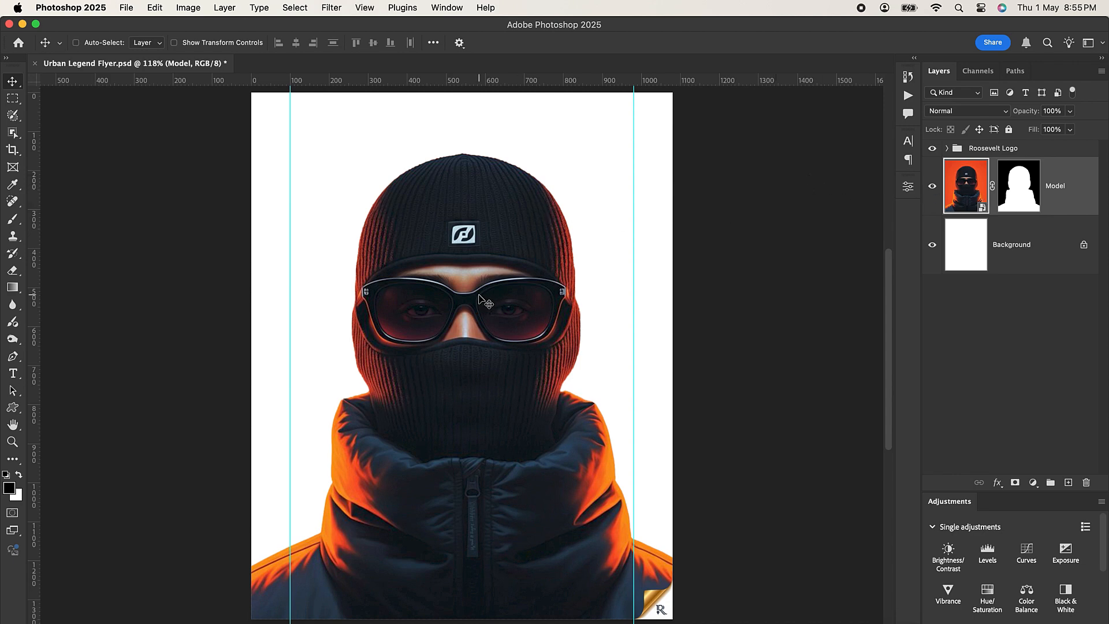
Place O Futuro.jpeg above the Model layer and scale it to 35.22% to fill the canvas width
click(194, 619)
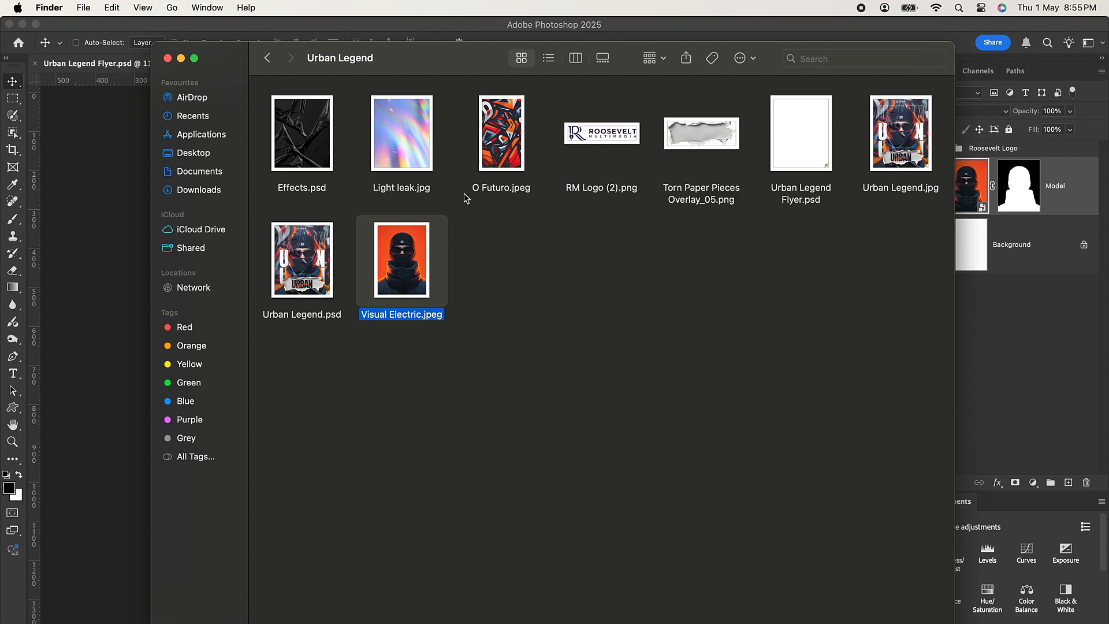
drag(504, 143, 95, 304)
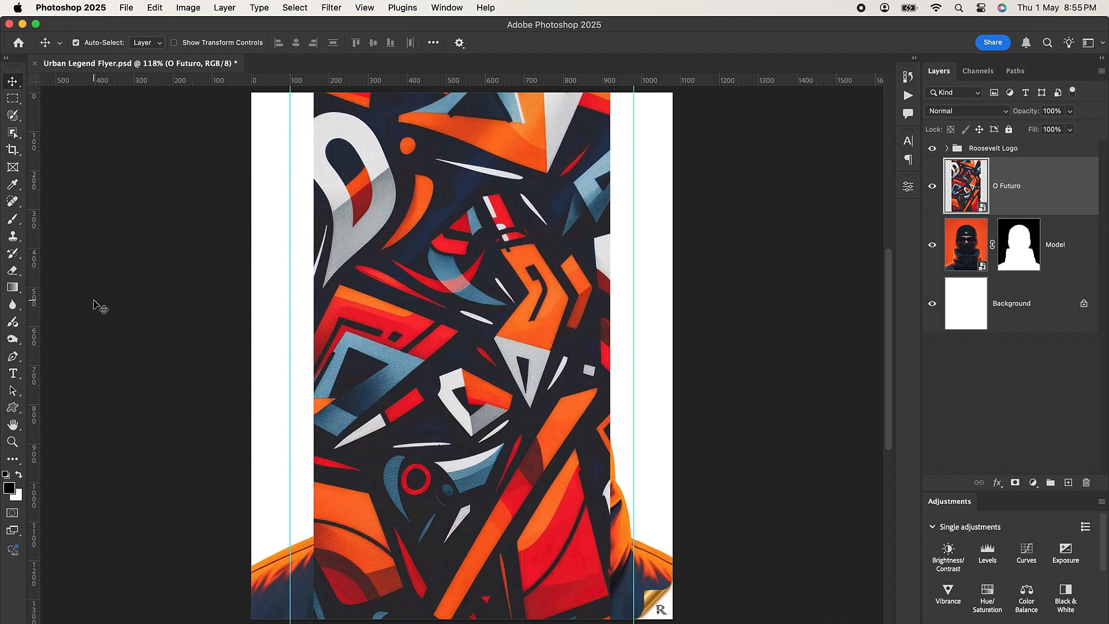
key(super+t)
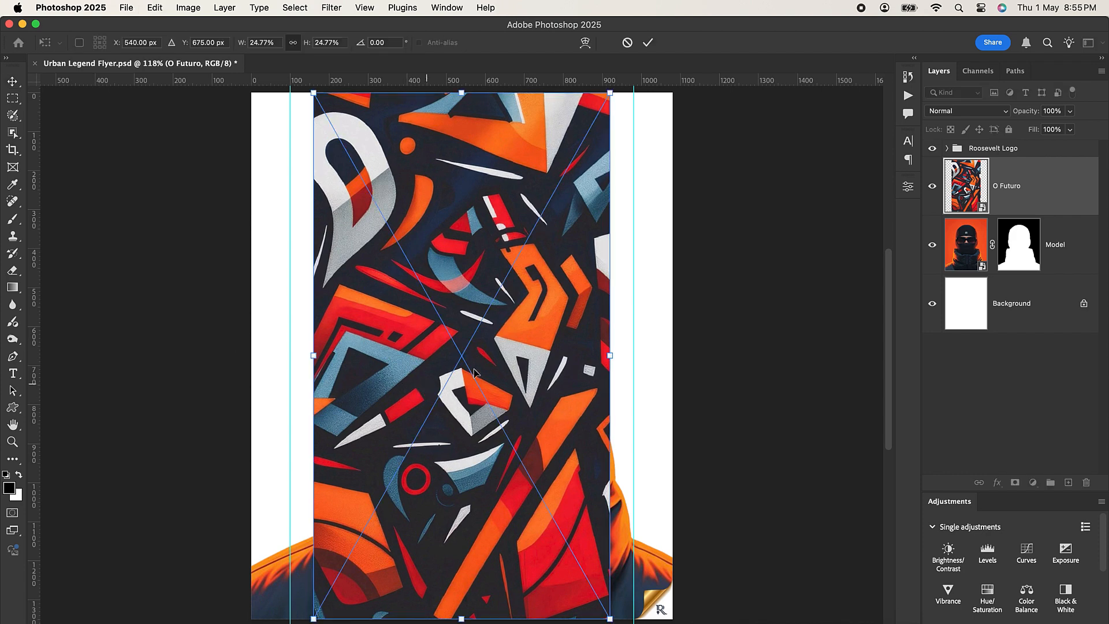
drag(611, 355, 676, 333)
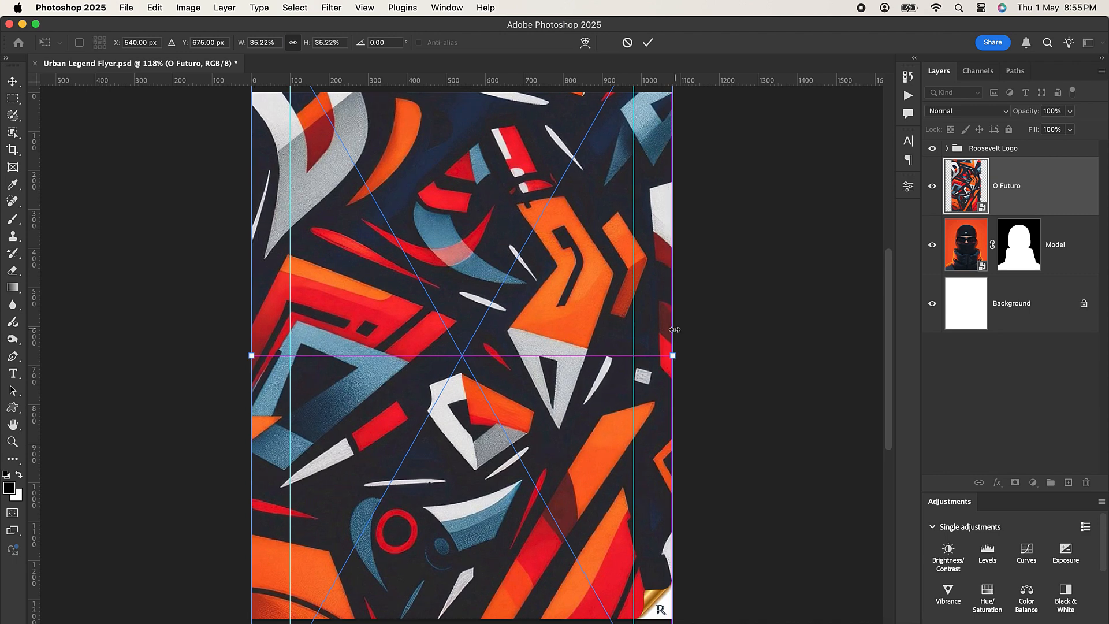
click(649, 43)
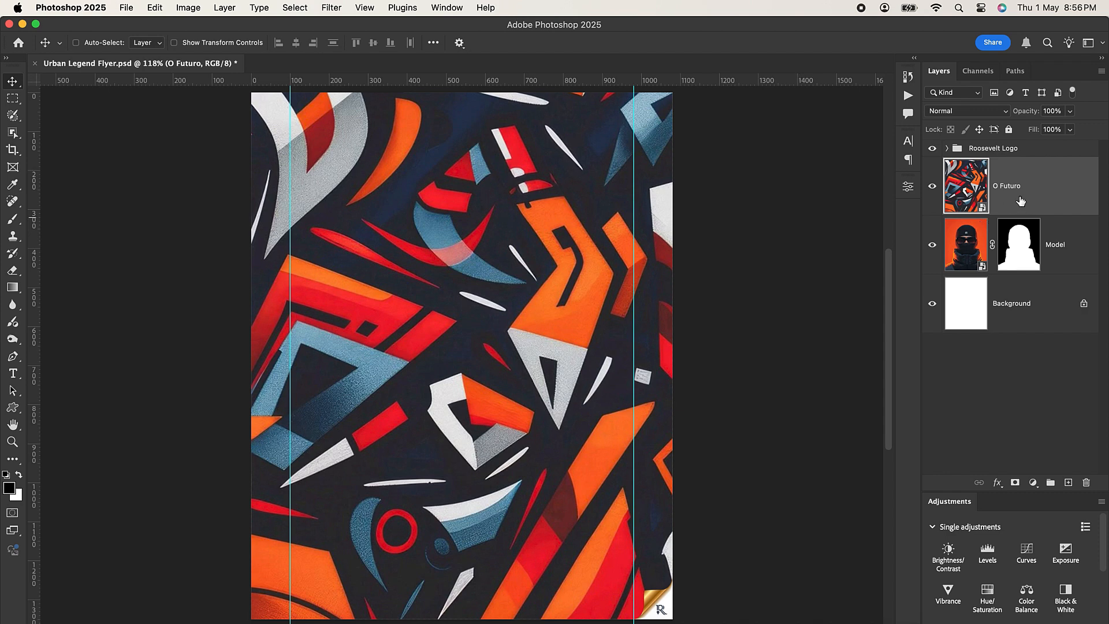
Apply a Gaussian Blur with a 5.0-pixel radius to the O Futuro layer
click(331, 8)
mouse_move(390, 160)
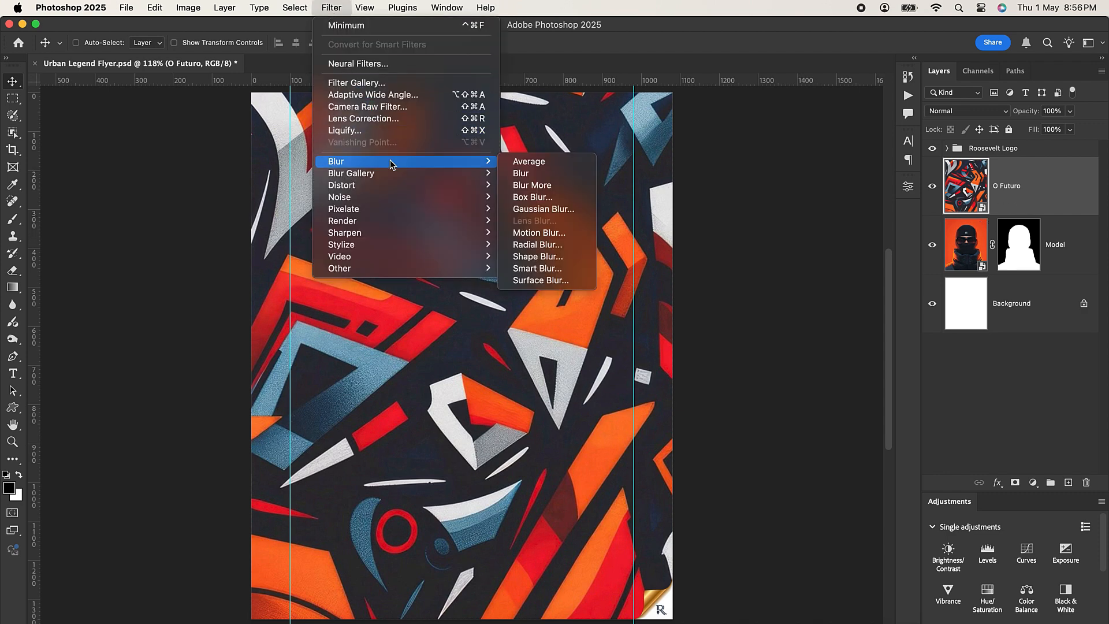
click(552, 208)
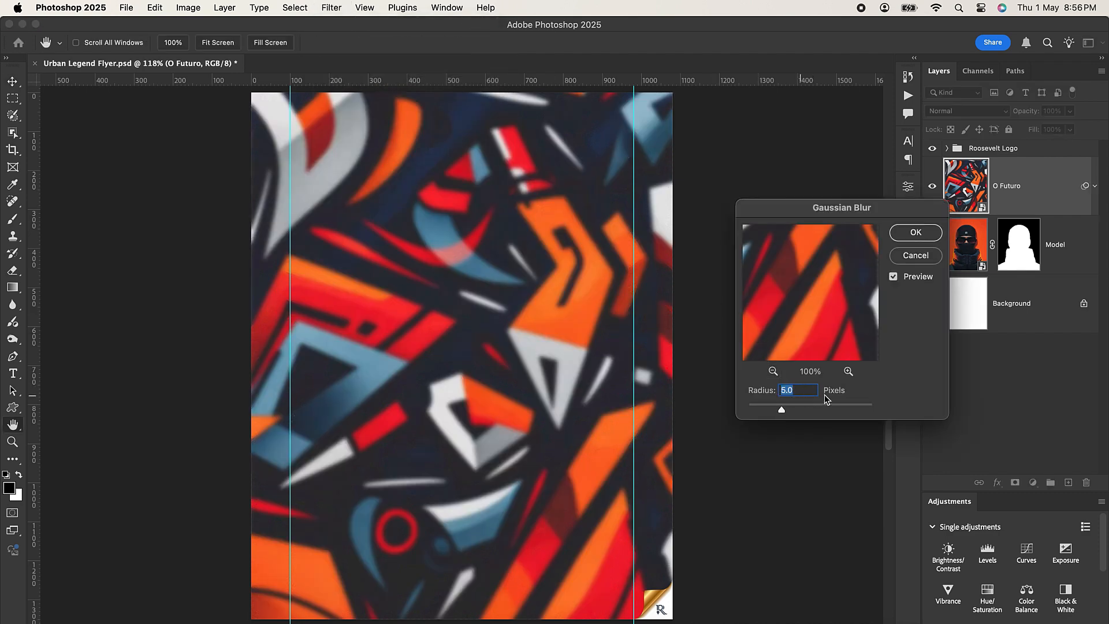
click(916, 232)
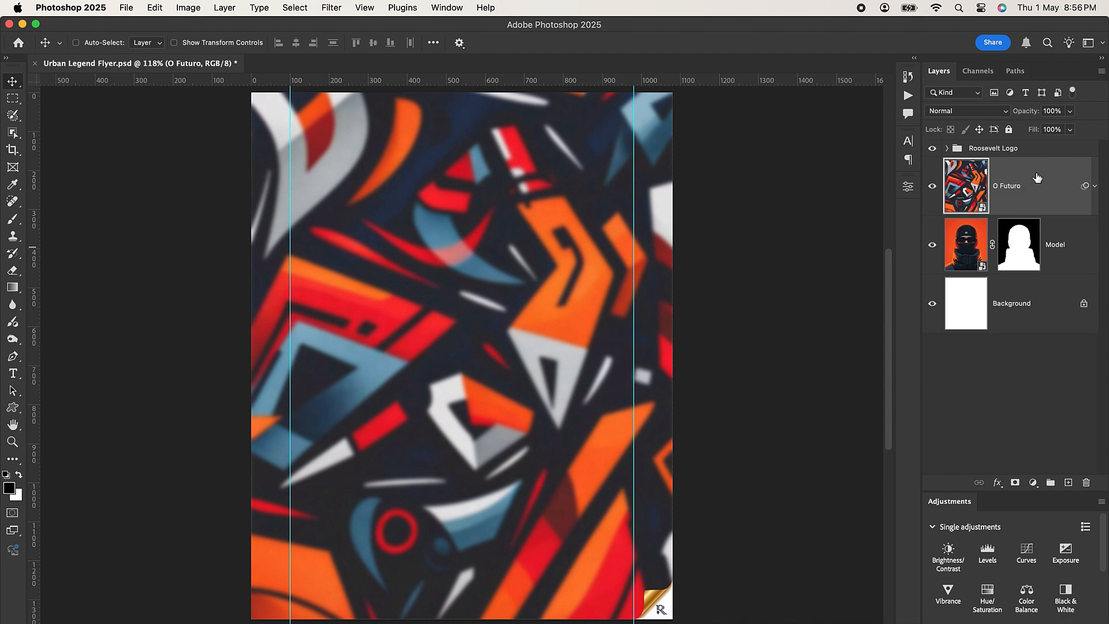
Move the O Futuro layer beneath the Model layer so the artwork sits behind the figure
drag(1037, 178, 1068, 244)
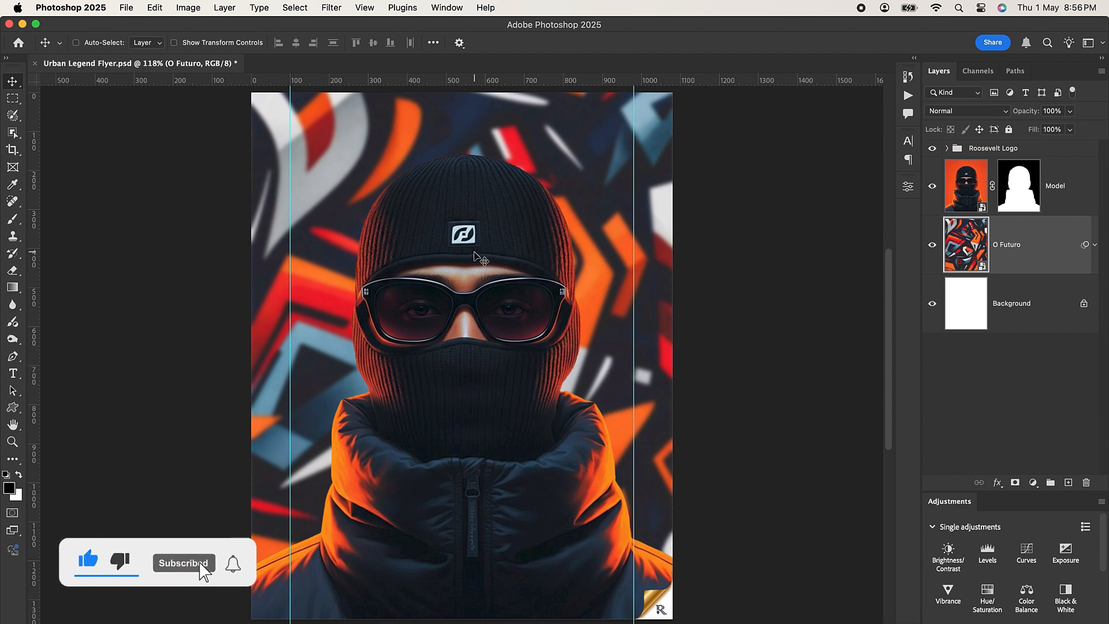
scroll(488, 268, up, 3)
scroll(477, 259, up, 3)
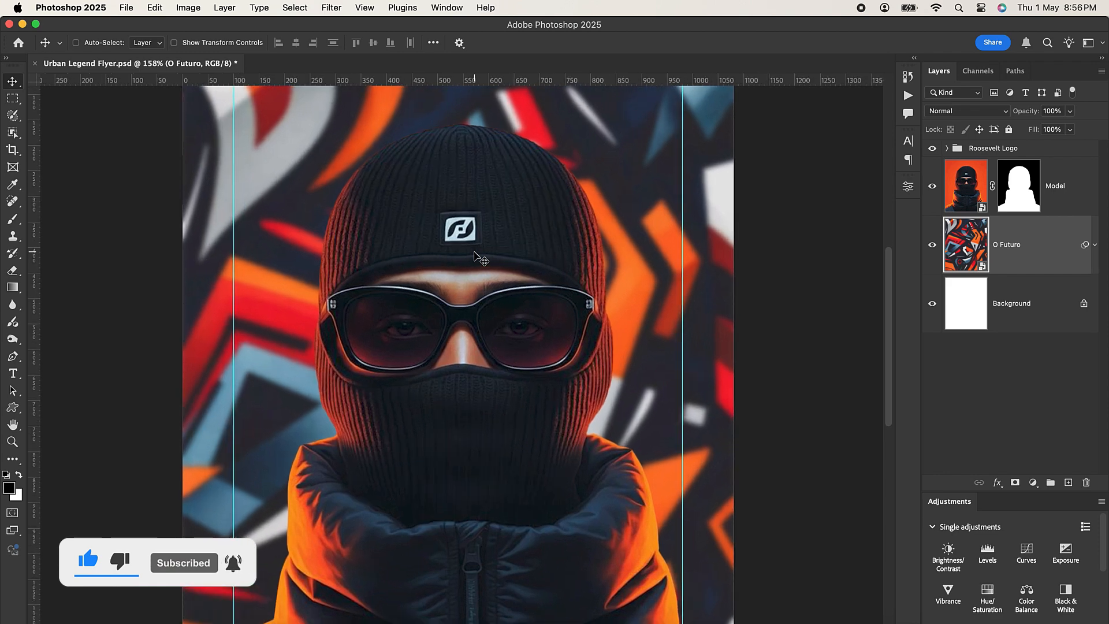
Add a black (000000) Multiply drop shadow to the Model layer: 25% opacity, 90° angle, 4 px distance, 17% spread, 70 px size
click(1070, 184)
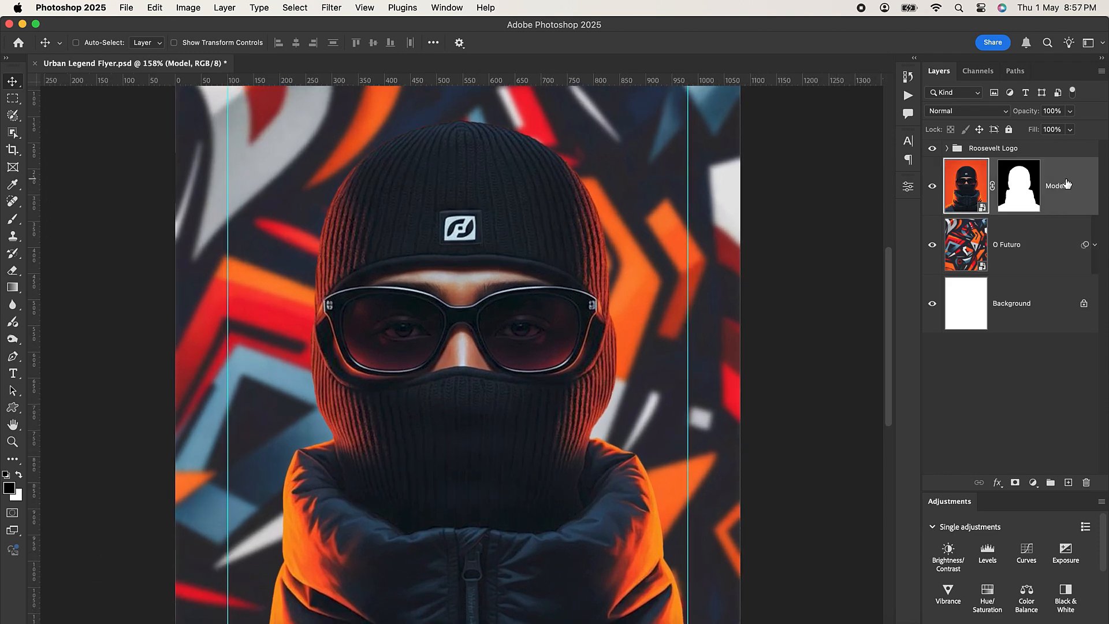
click(997, 484)
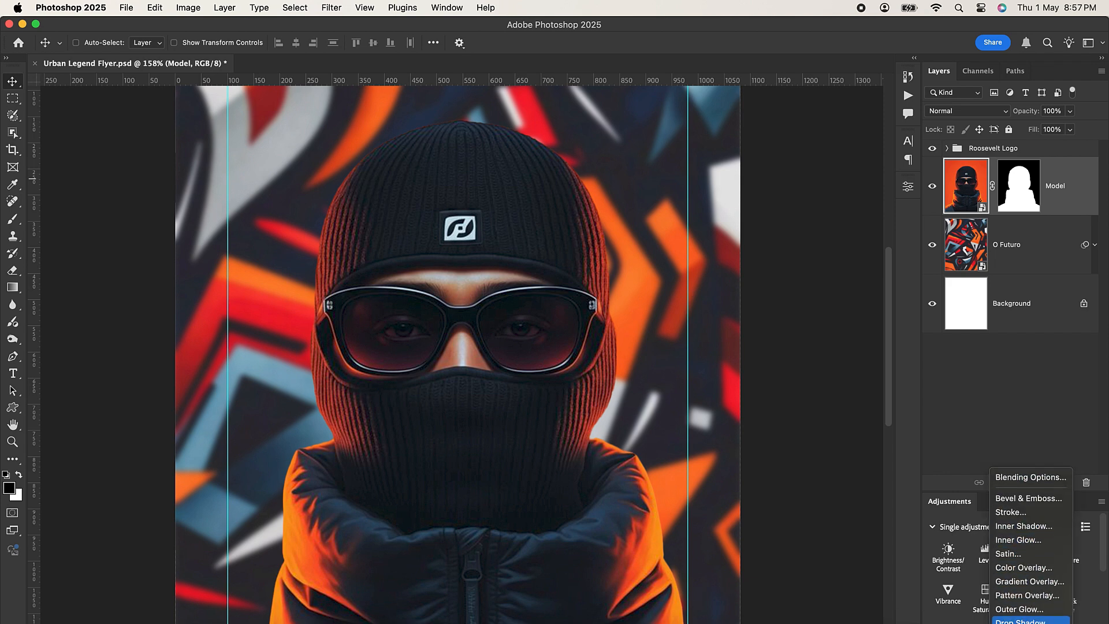
click(1021, 621)
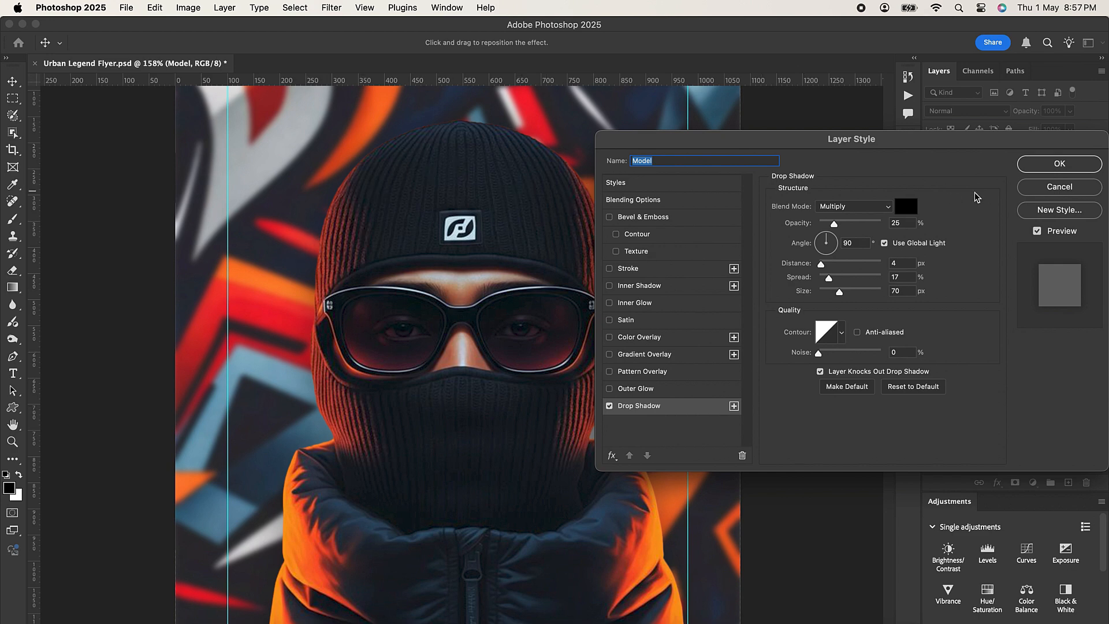
click(835, 208)
click(834, 208)
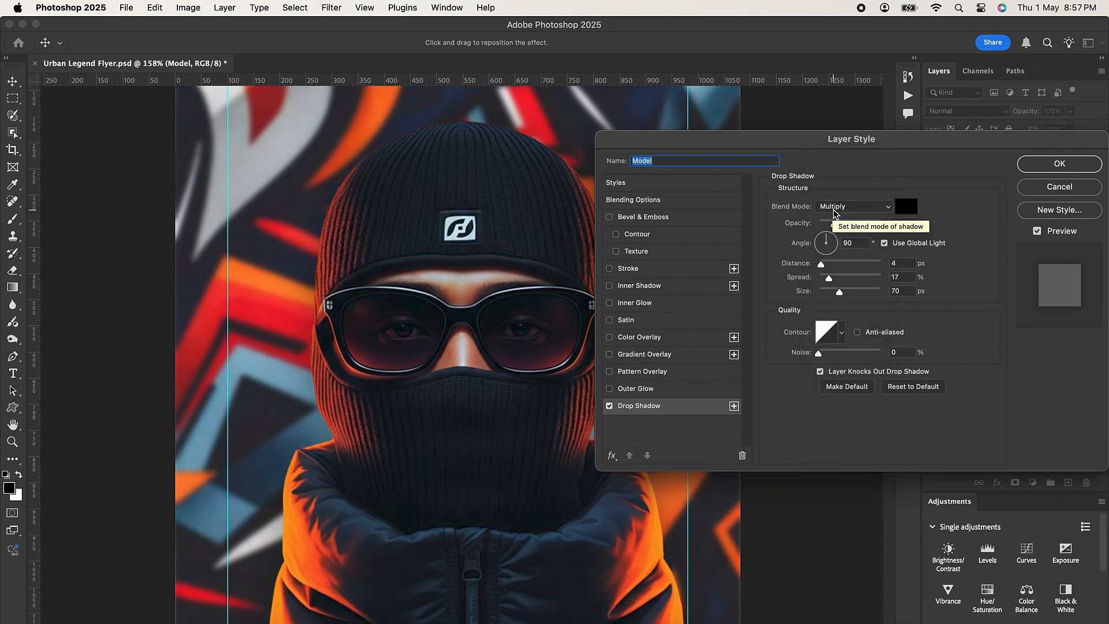
click(906, 206)
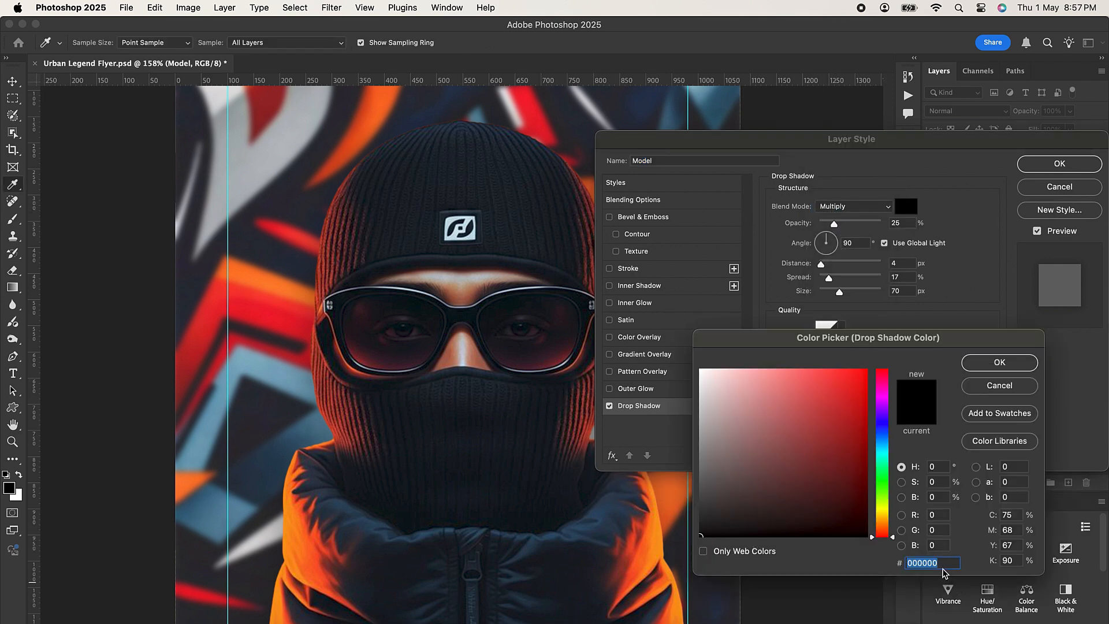
click(988, 368)
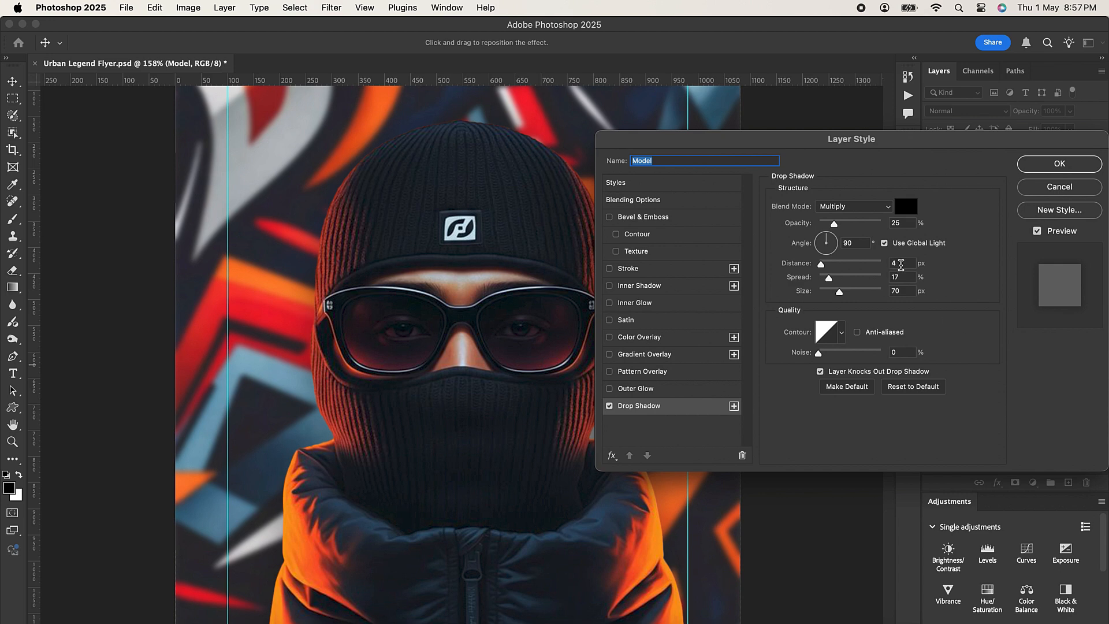
click(899, 264)
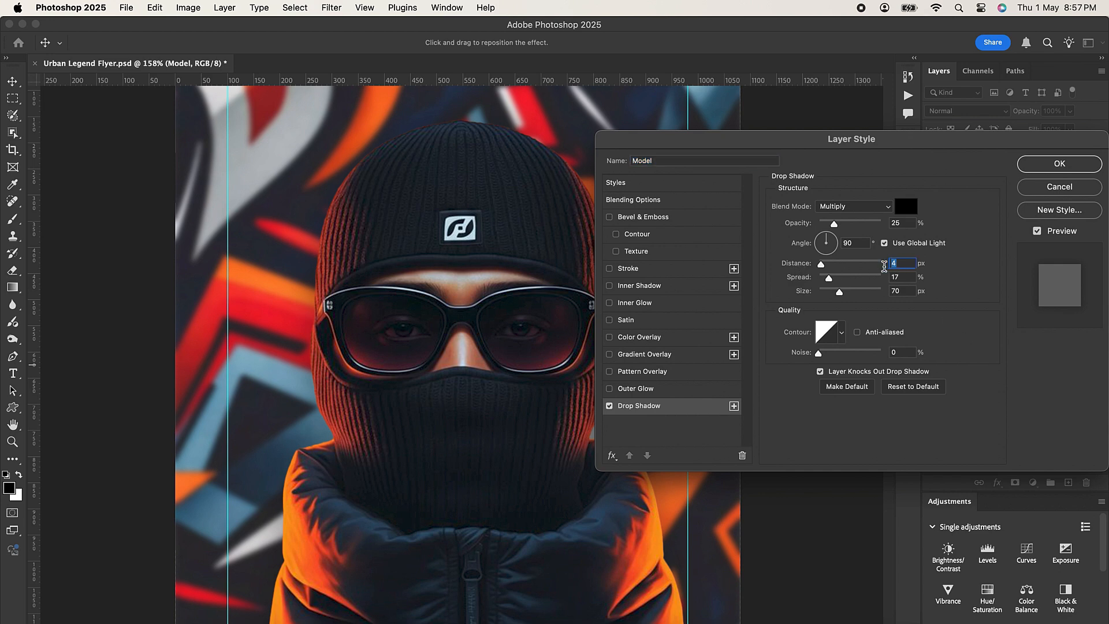
click(901, 277)
click(901, 291)
click(1060, 164)
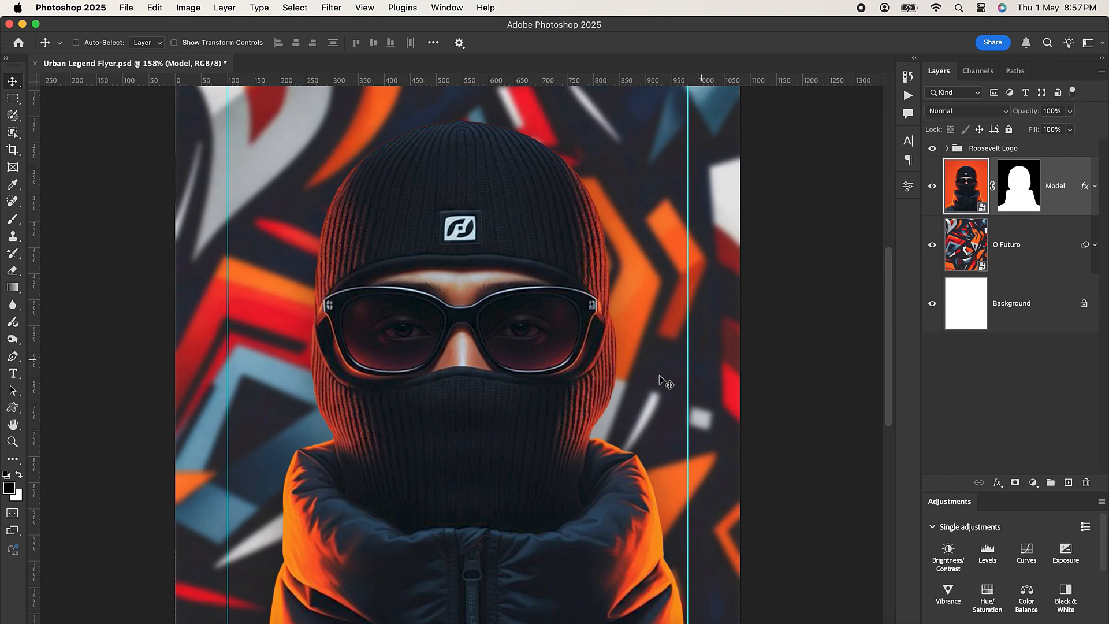
Compare the figure against the artwork with the Model layer's drop shadow effect off and on
scroll(652, 385, up, 1)
scroll(653, 384, up, 3)
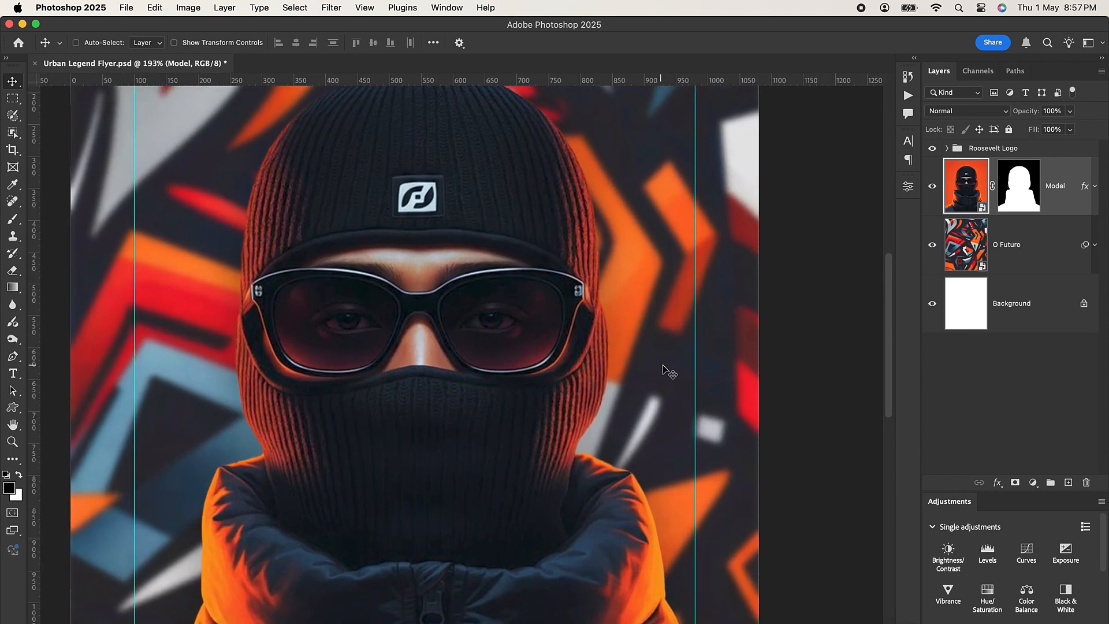
click(1095, 185)
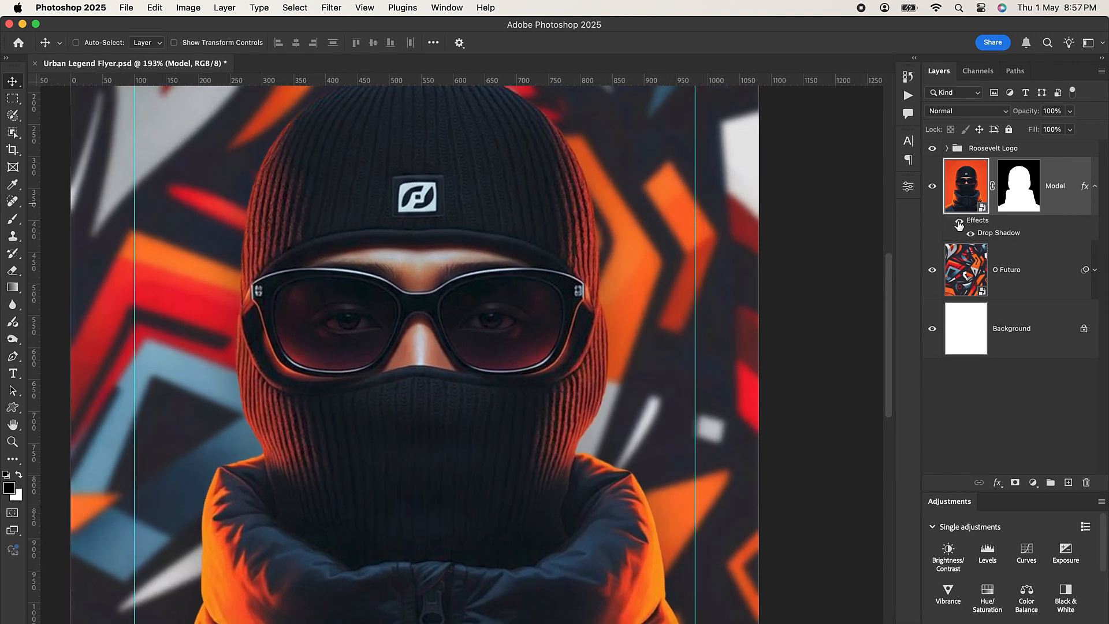
click(959, 222)
click(959, 222)
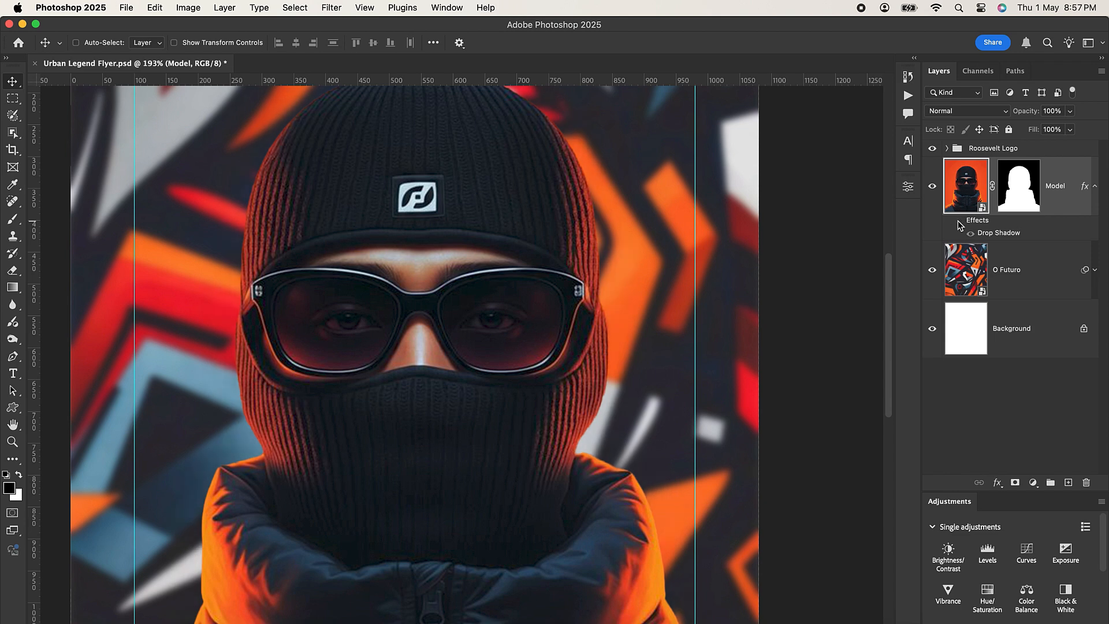
click(959, 222)
click(958, 222)
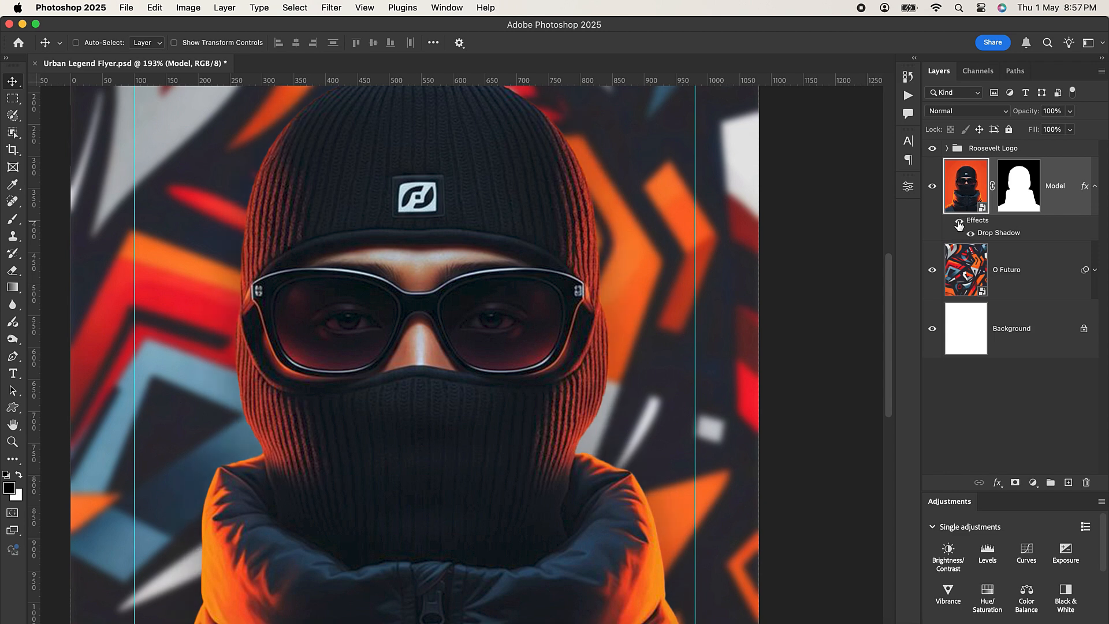
click(959, 222)
click(959, 222)
click(959, 222)
click(959, 222)
click(1094, 186)
key(super+0)
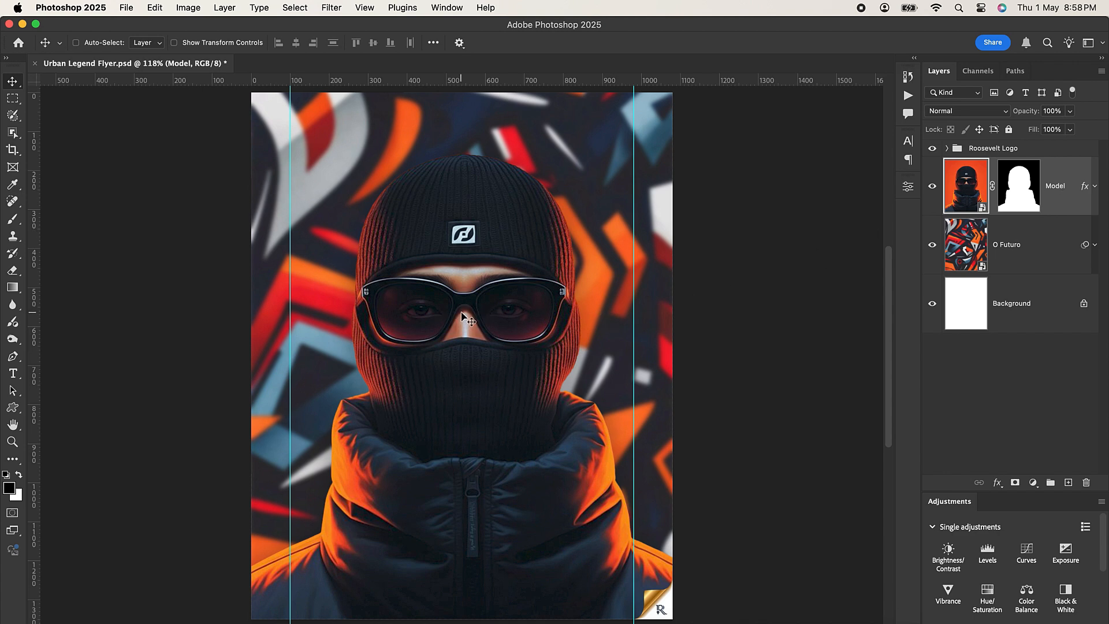
scroll(465, 322, up, 3)
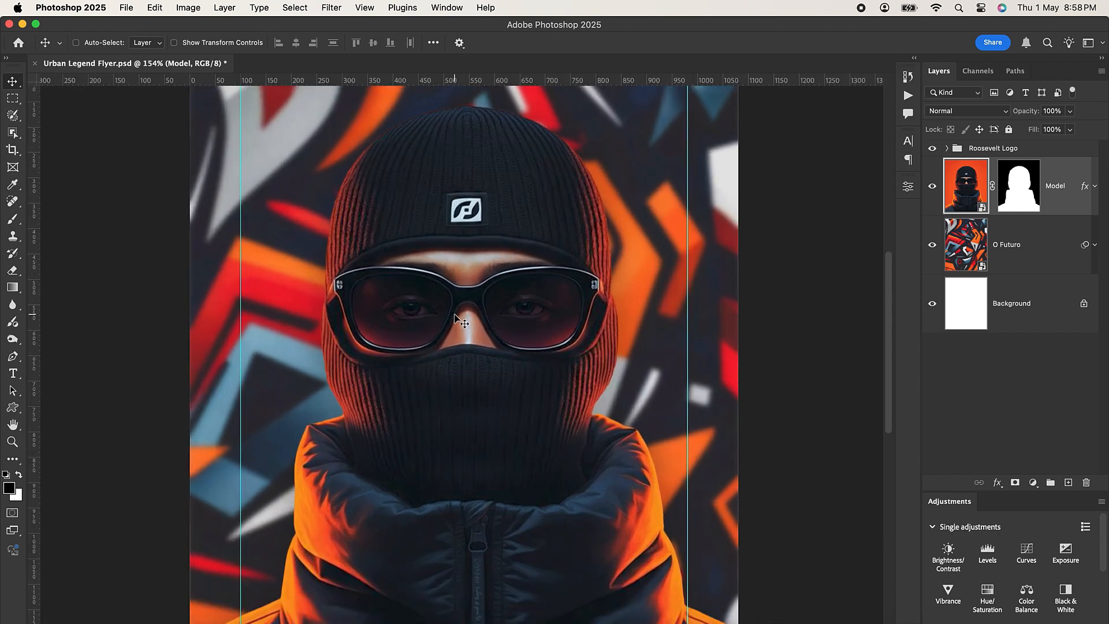
scroll(463, 307, down, 1)
scroll(465, 311, down, 2)
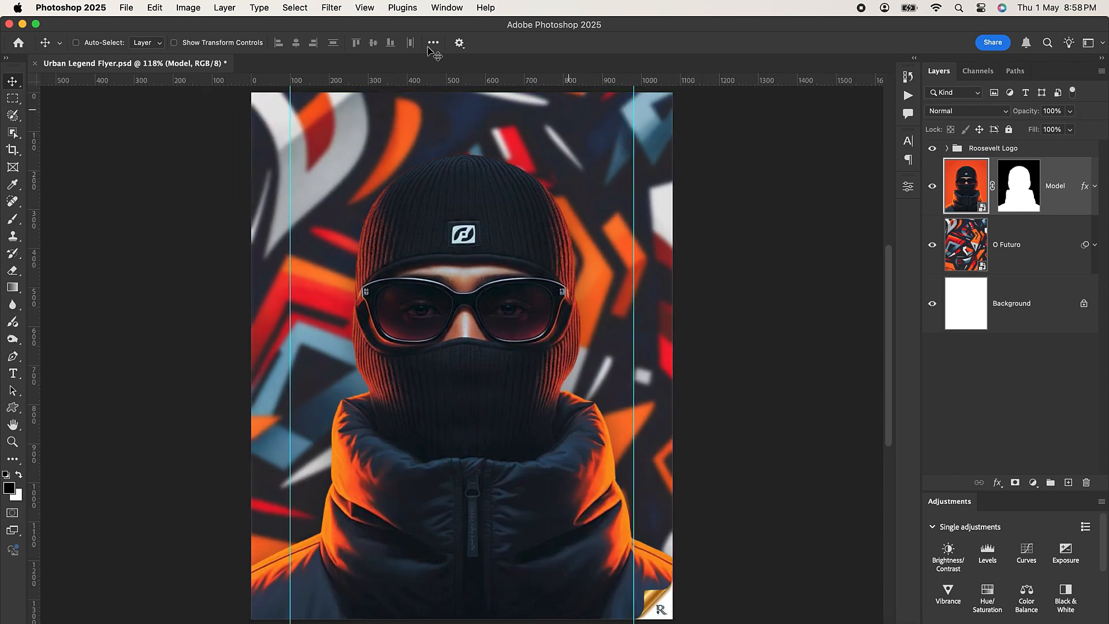
Start the Camera Raw filter on the Model layer and set Exposure to +0.25 and Contrast to +24
click(331, 8)
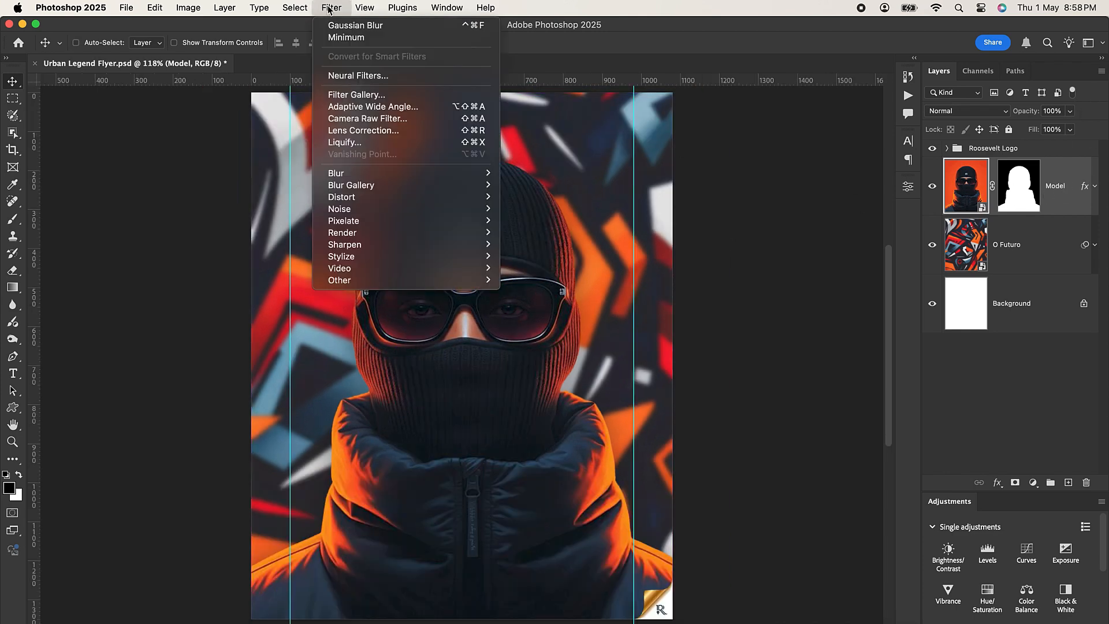
click(374, 120)
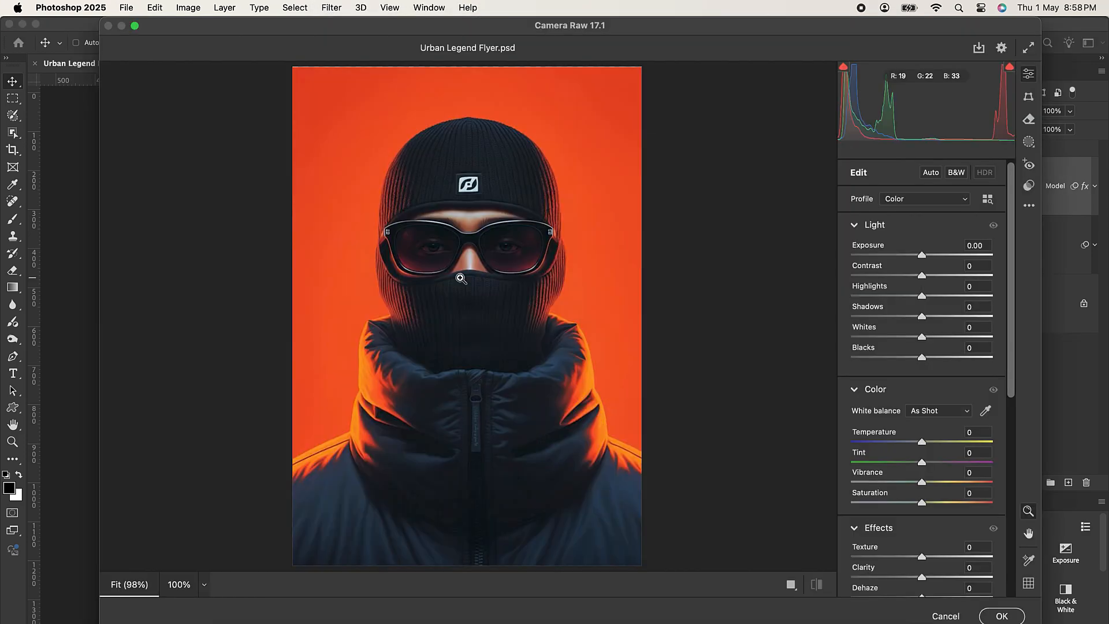
drag(460, 278, 464, 361)
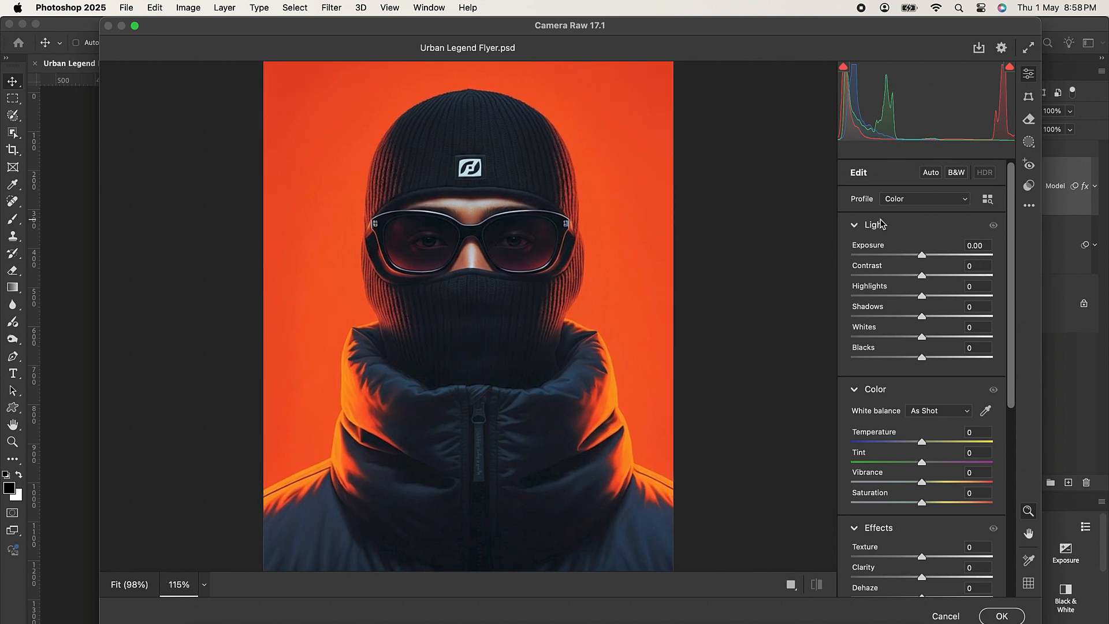
scroll(1005, 231, down, 2)
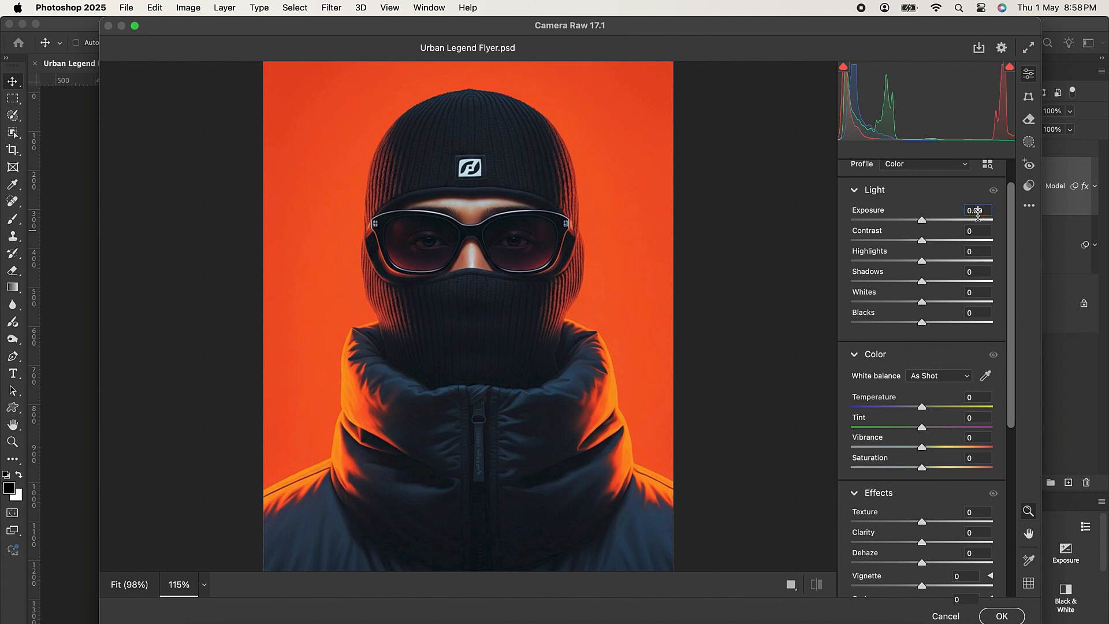
text(0.025)
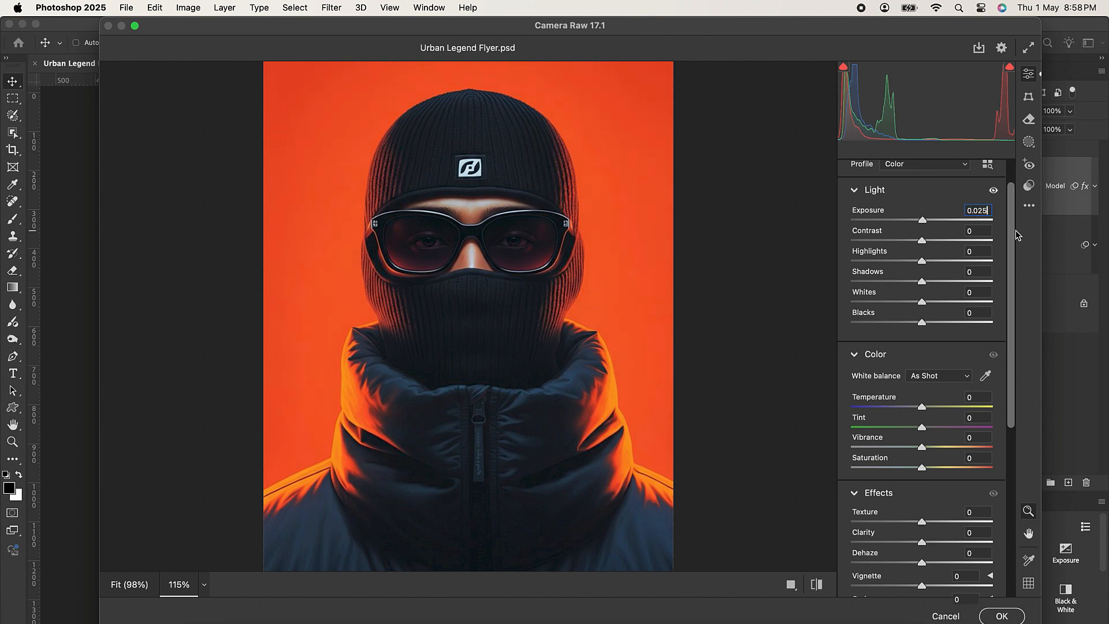
key(BackSpace)
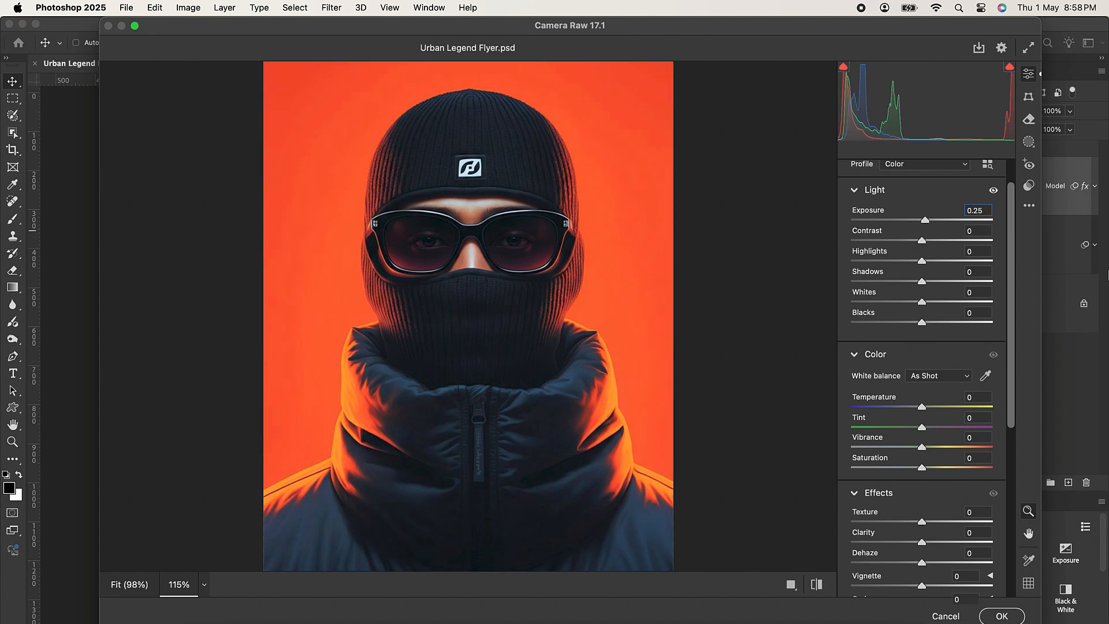
click(982, 232)
text(24)
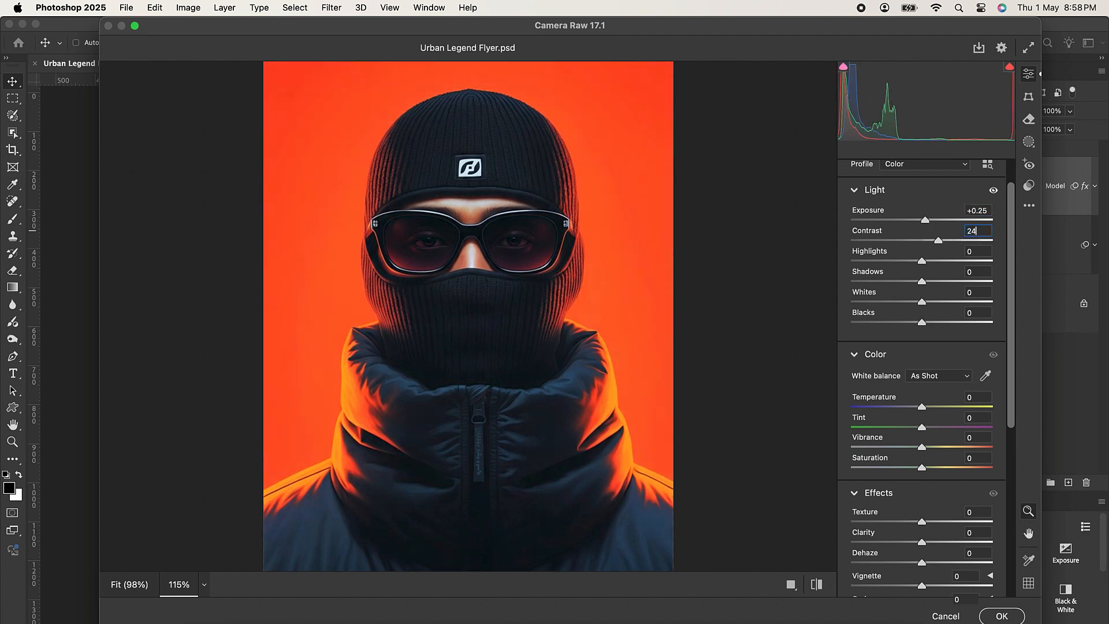
Set the Camera Raw Highlights to -34, Whites to +40 and Blacks to +3
click(977, 253)
text(-34)
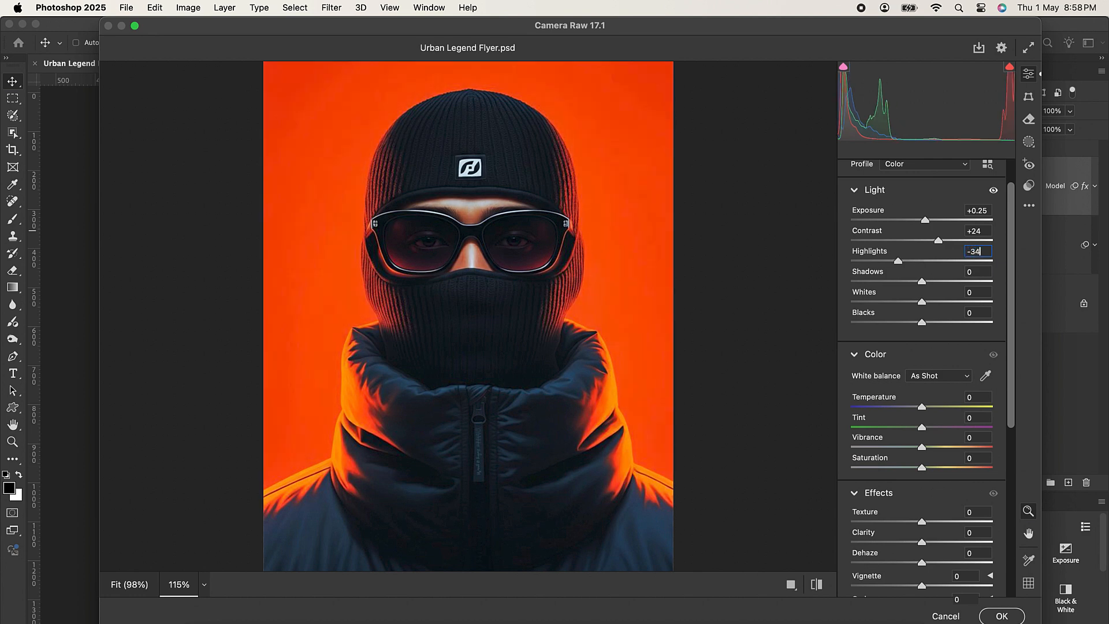
click(982, 293)
text(40)
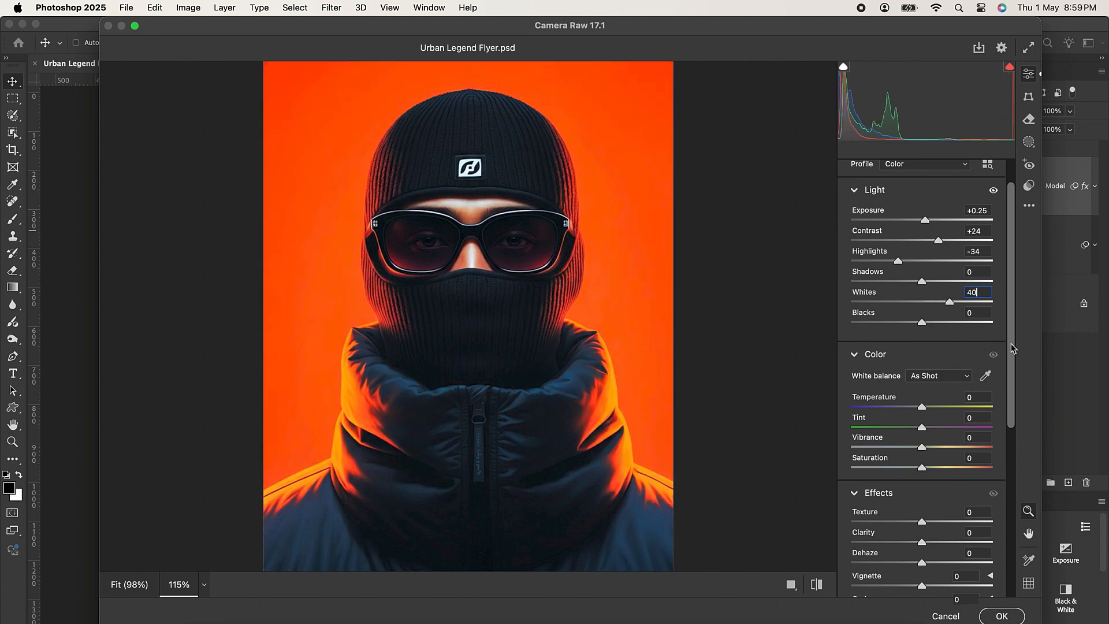
key(Tab)
text(3)
Raise the model's colour intensity in Camera Raw with Vibrance at +19 and Saturation at +10
drag(1011, 338, 1015, 417)
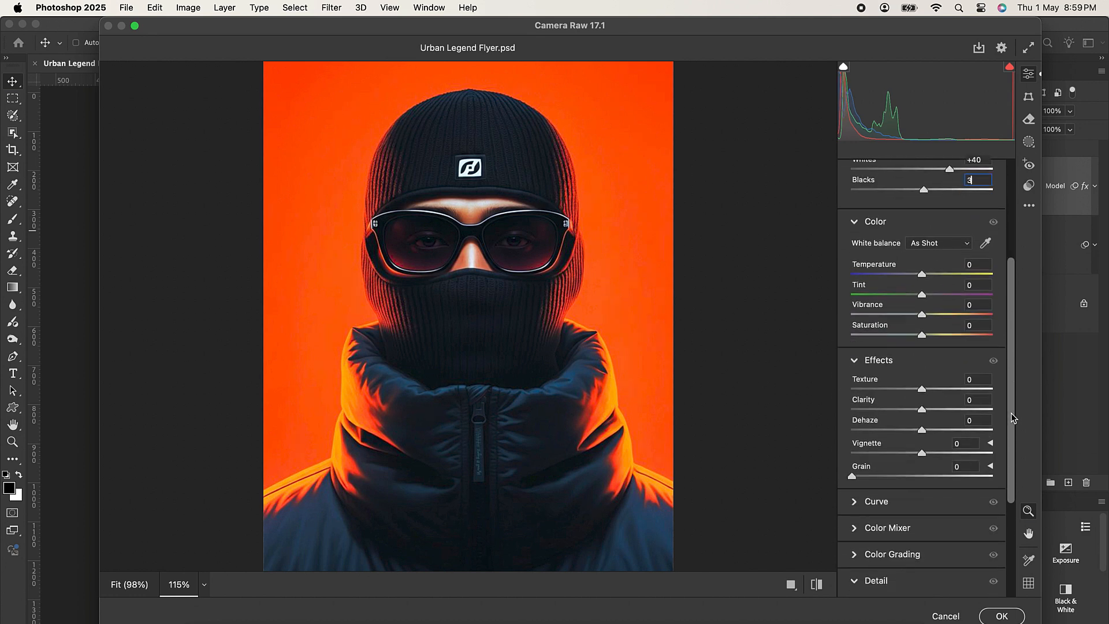
click(981, 305)
double_click(982, 306)
text(19)
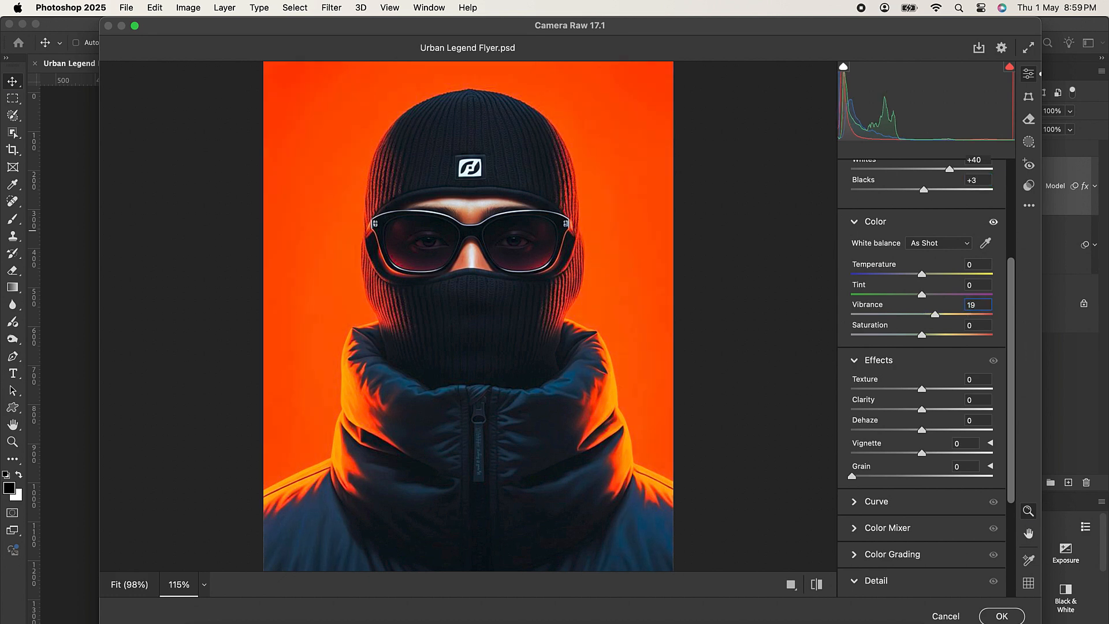
double_click(976, 328)
text(10)
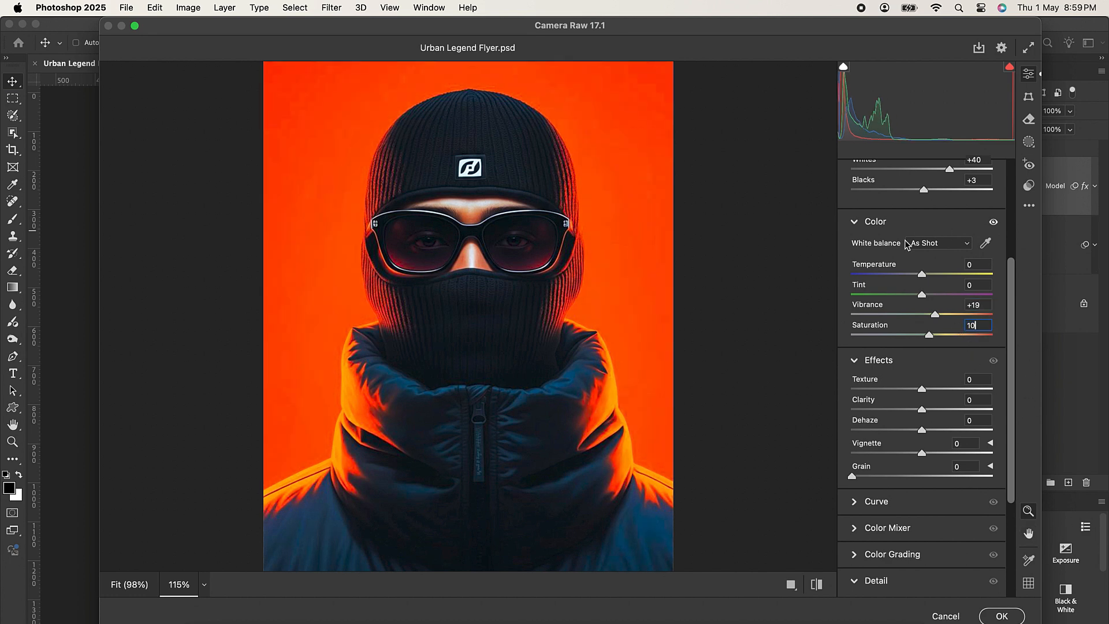
Set the Camera Raw effects to Texture +10 and Clarity +25
drag(1015, 362, 1010, 431)
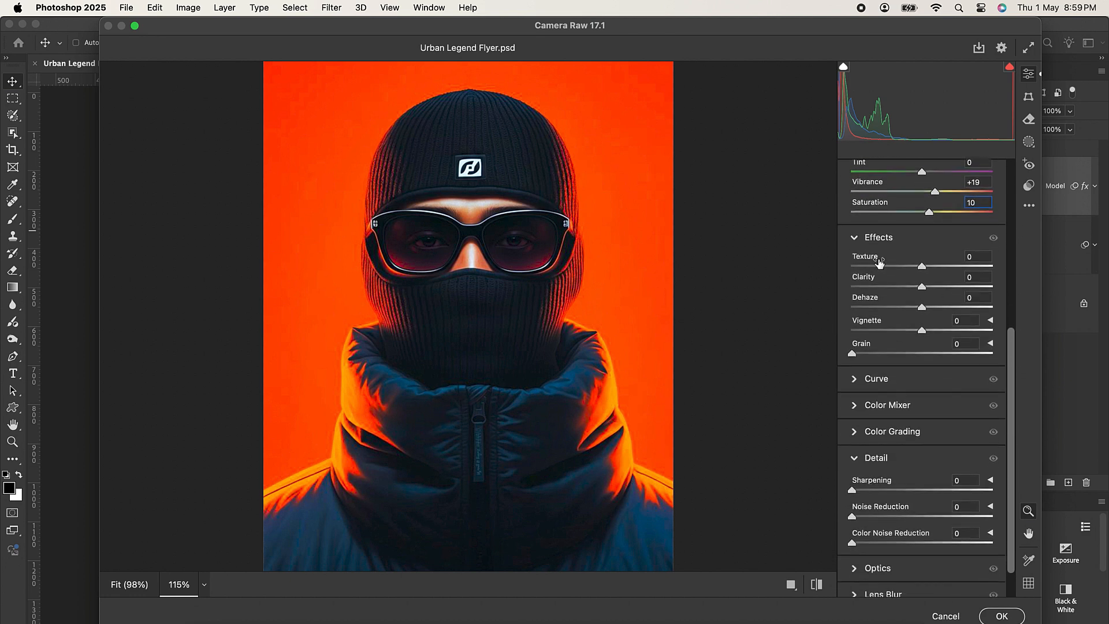
click(980, 256)
text(10)
key(Tab)
text(25)
key(Return)
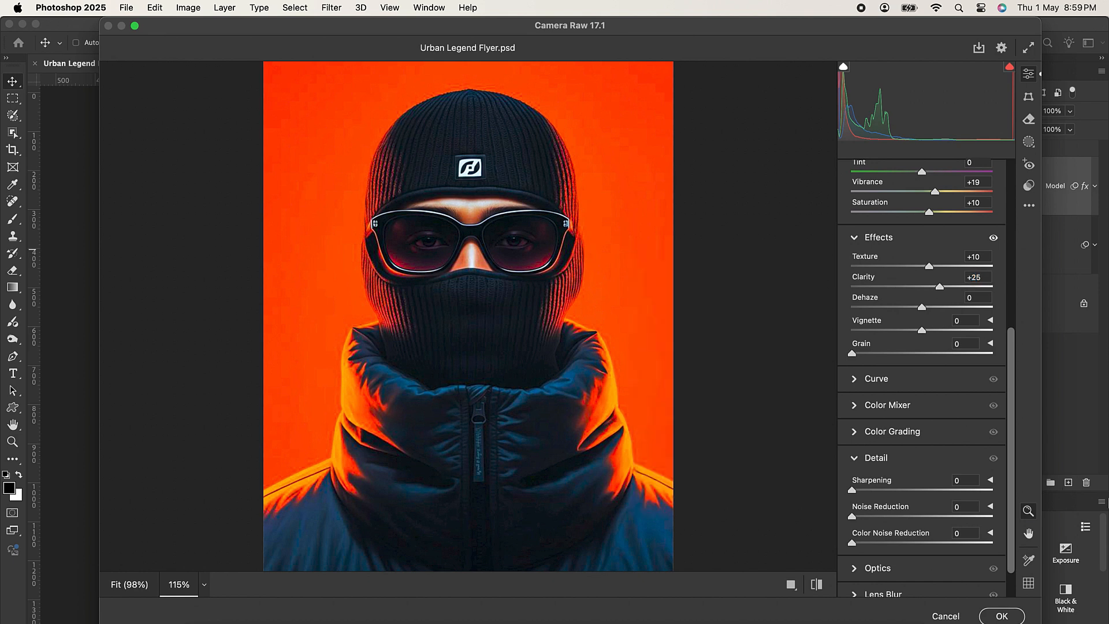
scroll(1011, 450, down, 2)
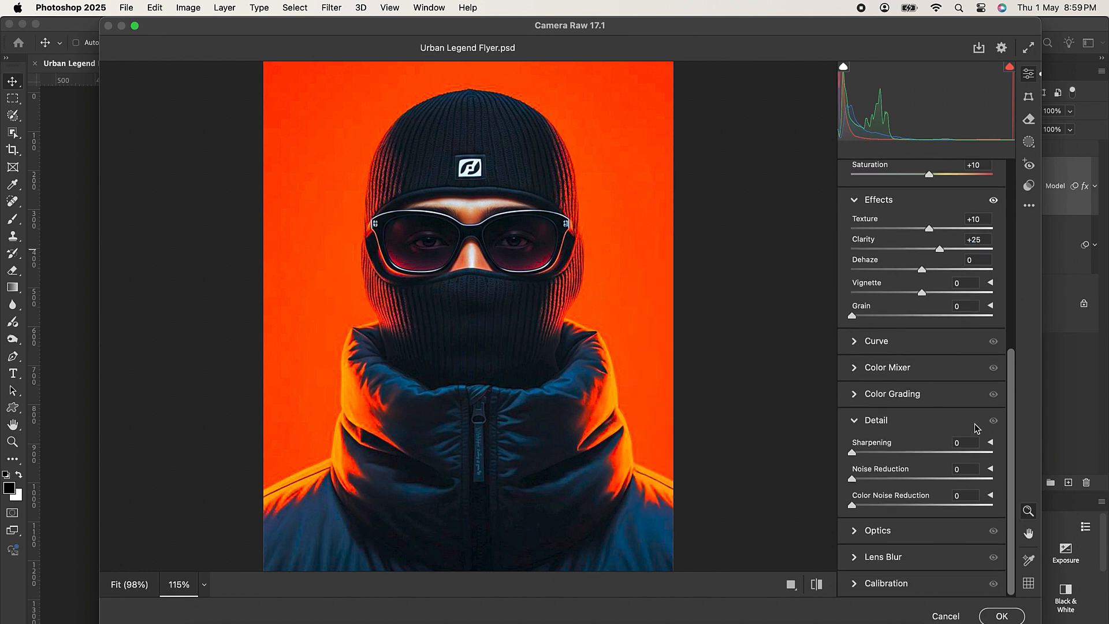
Set the Camera Raw detail to Sharpening 80, Noise Reduction 20 and Color Noise Reduction 10, and apply the filter
click(968, 442)
double_click(968, 442)
text(80)
double_click(964, 469)
text(20)
key(Tab)
text(10)
click(1000, 616)
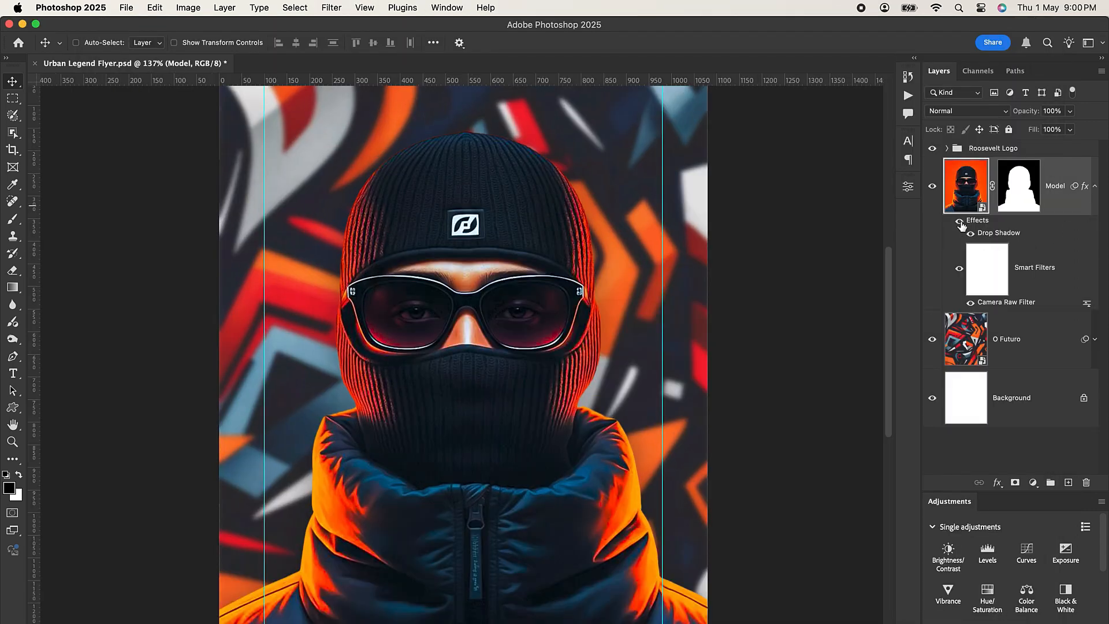
Compare the model with and without its smart filters, and collapse the layer's effects list
click(959, 268)
click(959, 268)
click(959, 268)
click(959, 268)
click(1095, 186)
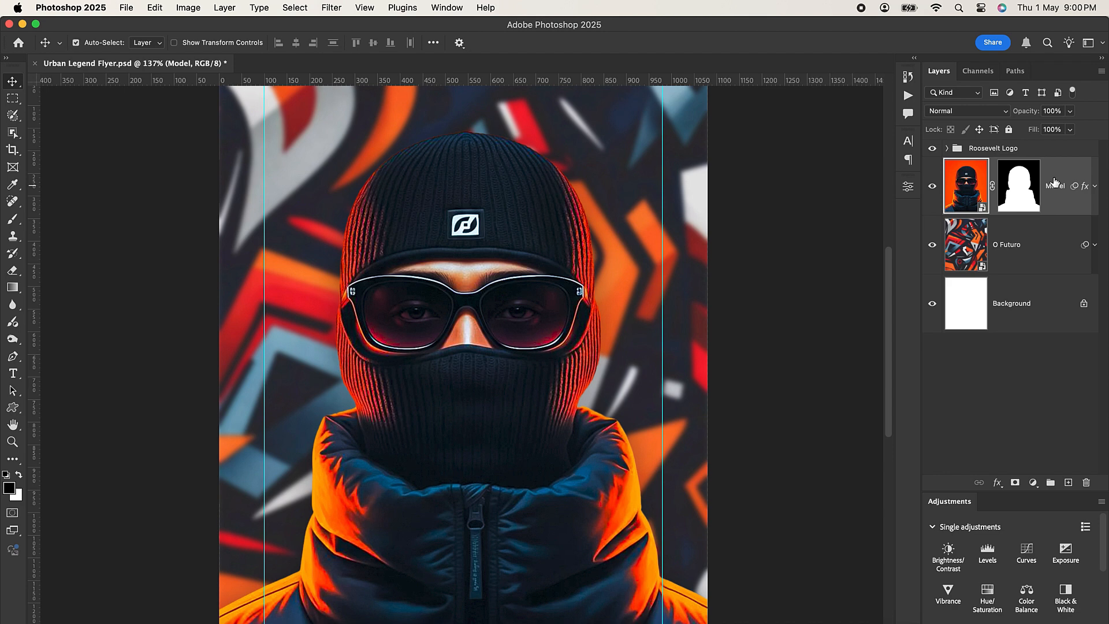
Put the Model layer in a group named Model, collapse it, and check the group by toggling its visibility
key(super+g)
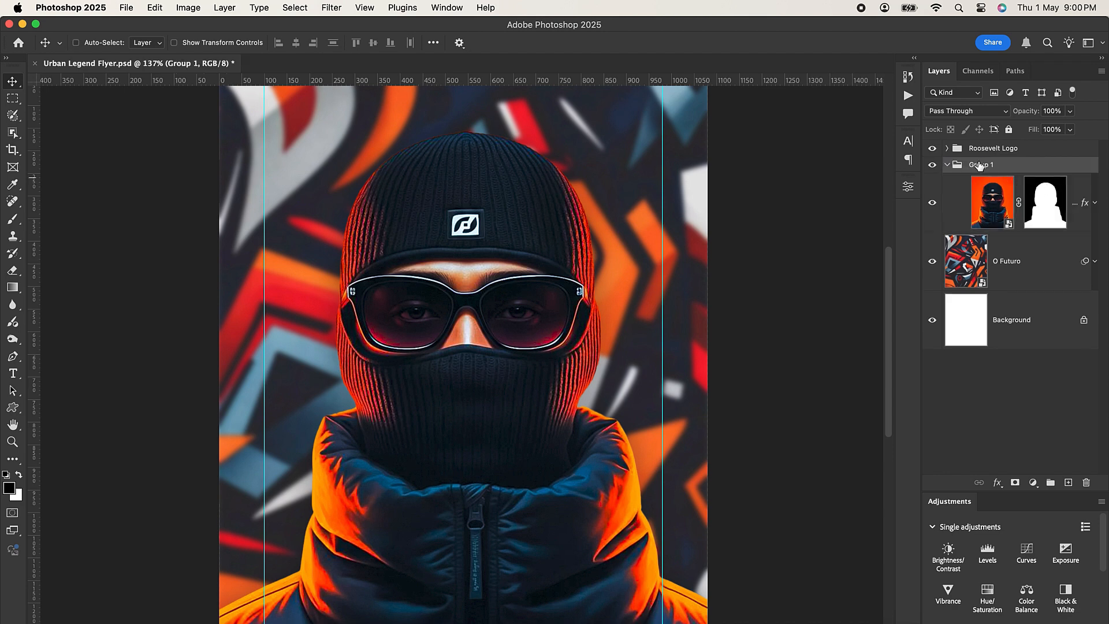
double_click(979, 166)
text(Model)
click(1020, 165)
click(948, 164)
click(932, 165)
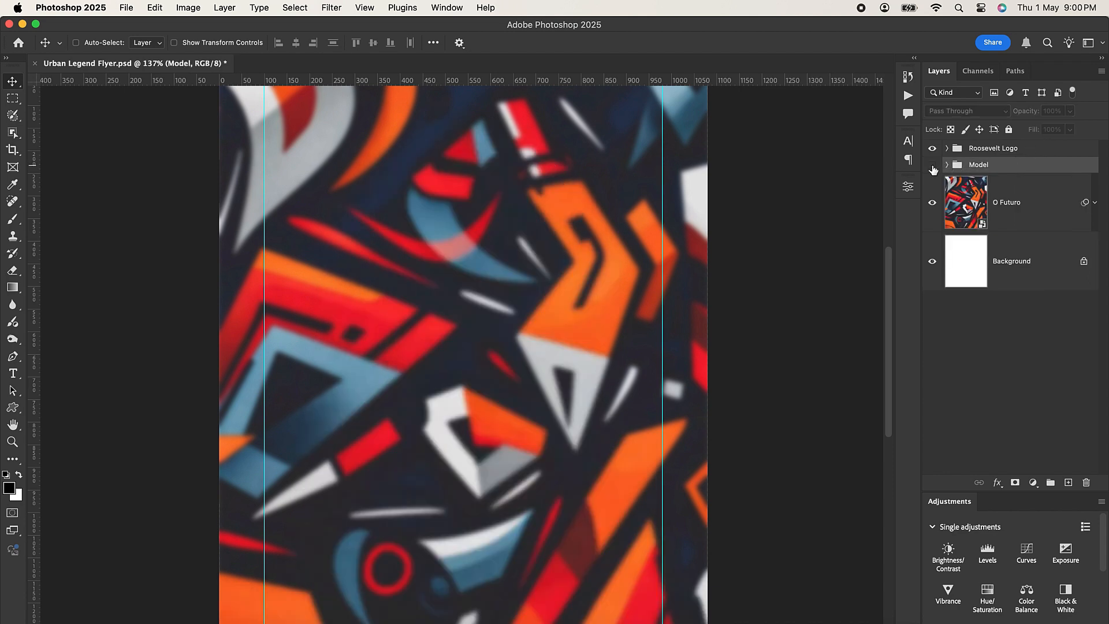
click(932, 165)
key(super+0)
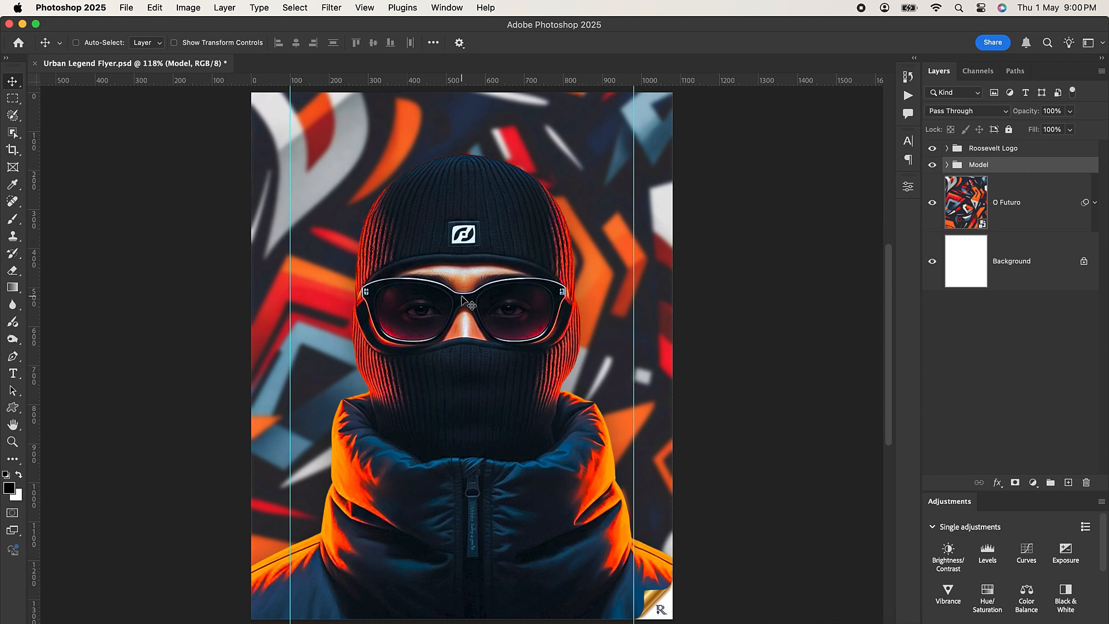
Add the text URBAN above the Model group and enlarge it over the model's hood to about 756 px wide
click(12, 374)
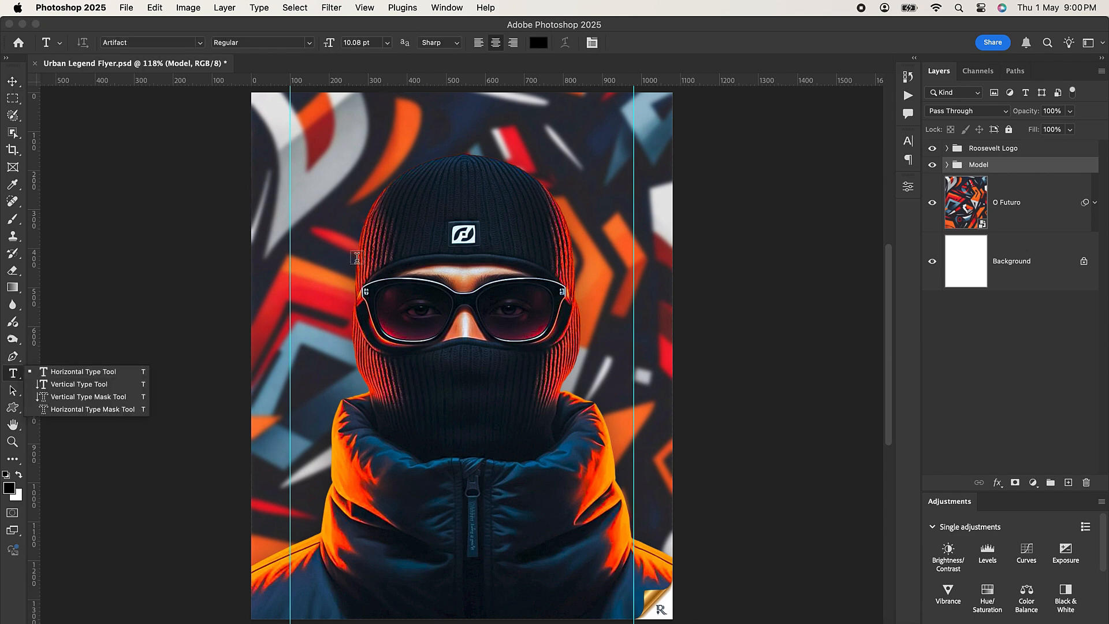
click(323, 207)
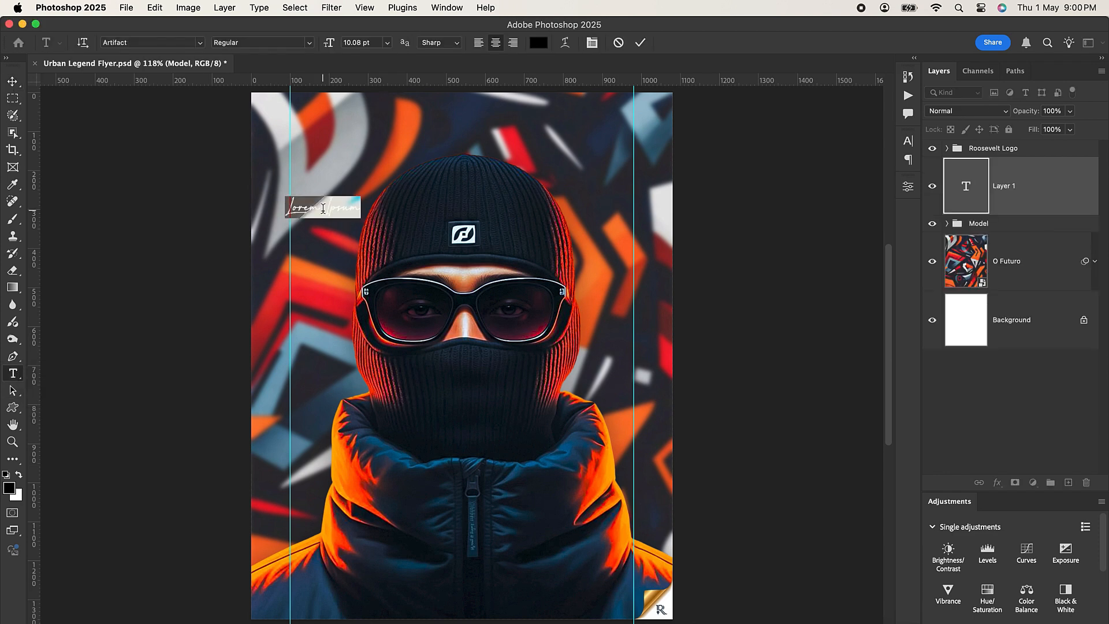
text(URBAN)
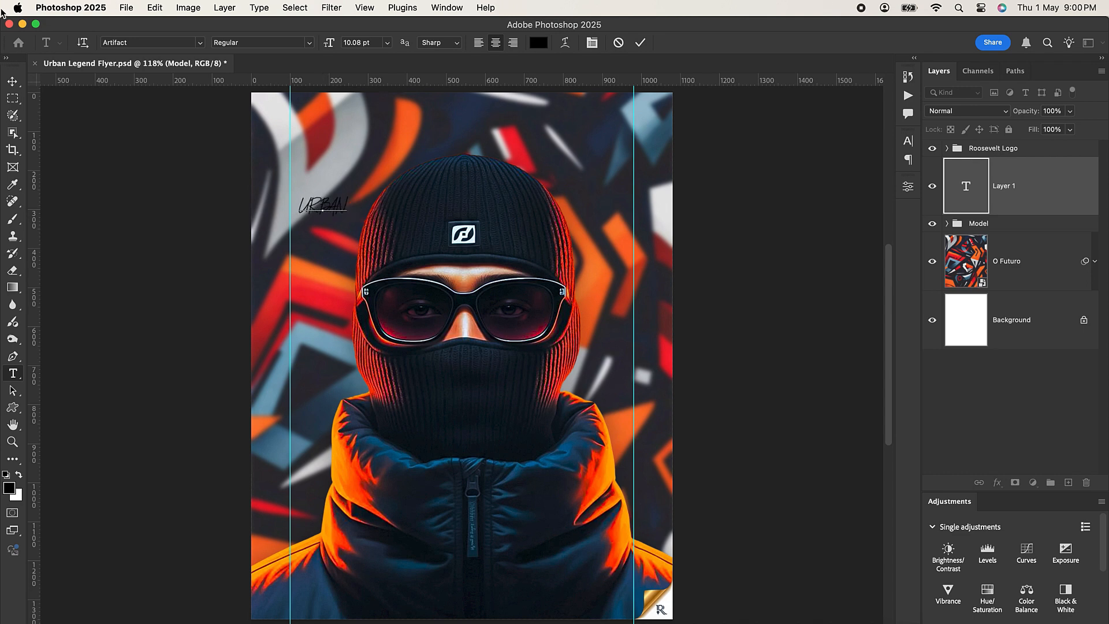
click(12, 81)
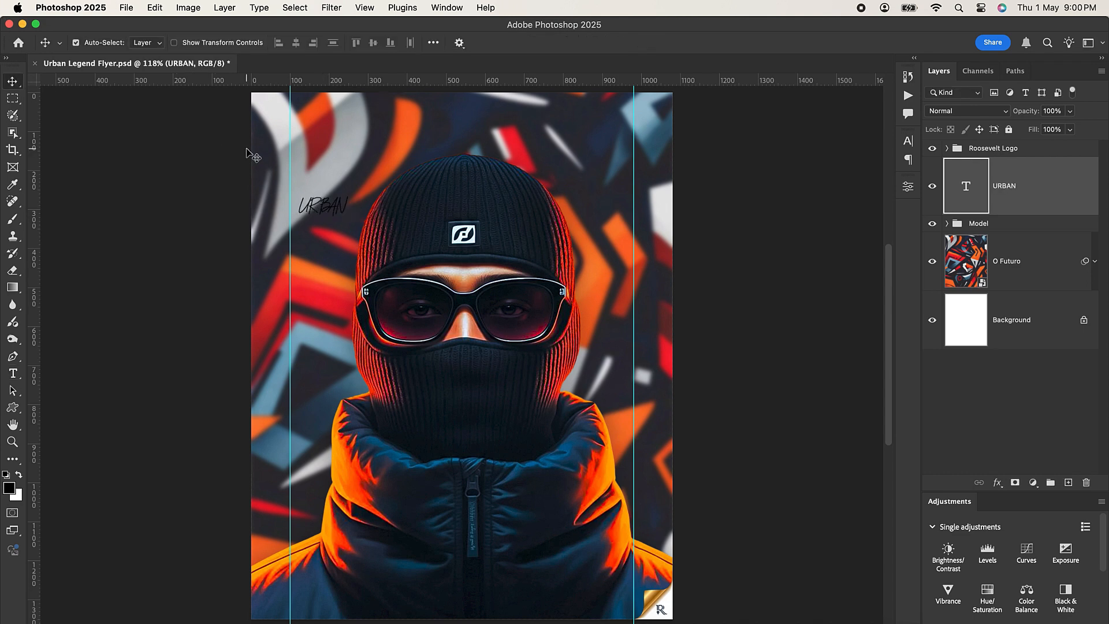
key(super+t)
drag(352, 208, 650, 262)
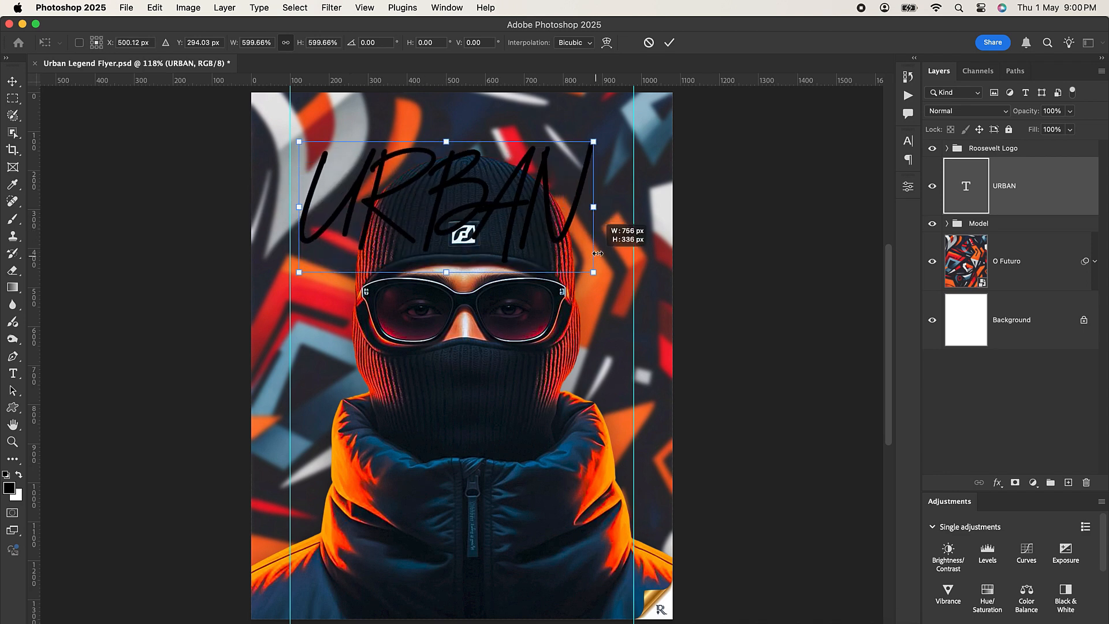
click(670, 43)
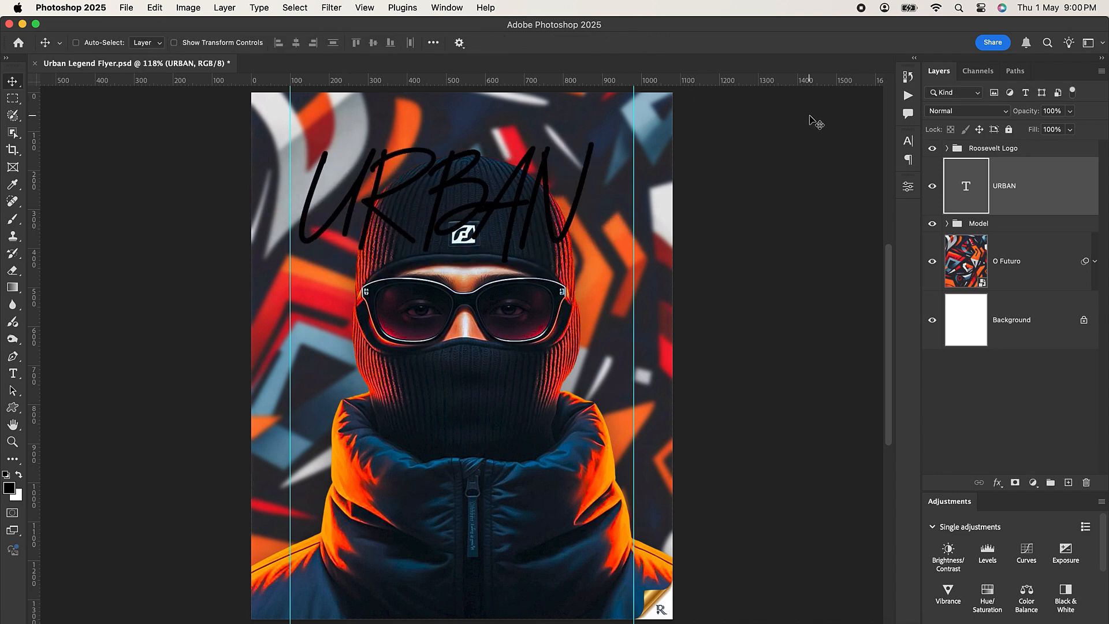
Set the URBAN text colour to white (ffffff)
click(907, 142)
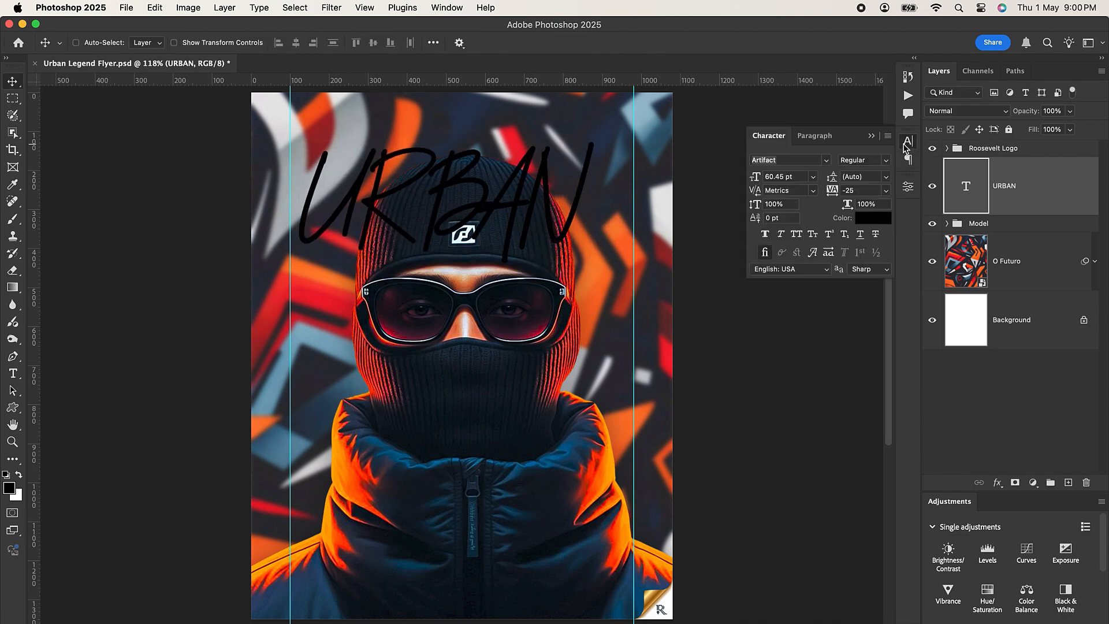
click(875, 219)
drag(680, 363, 635, 353)
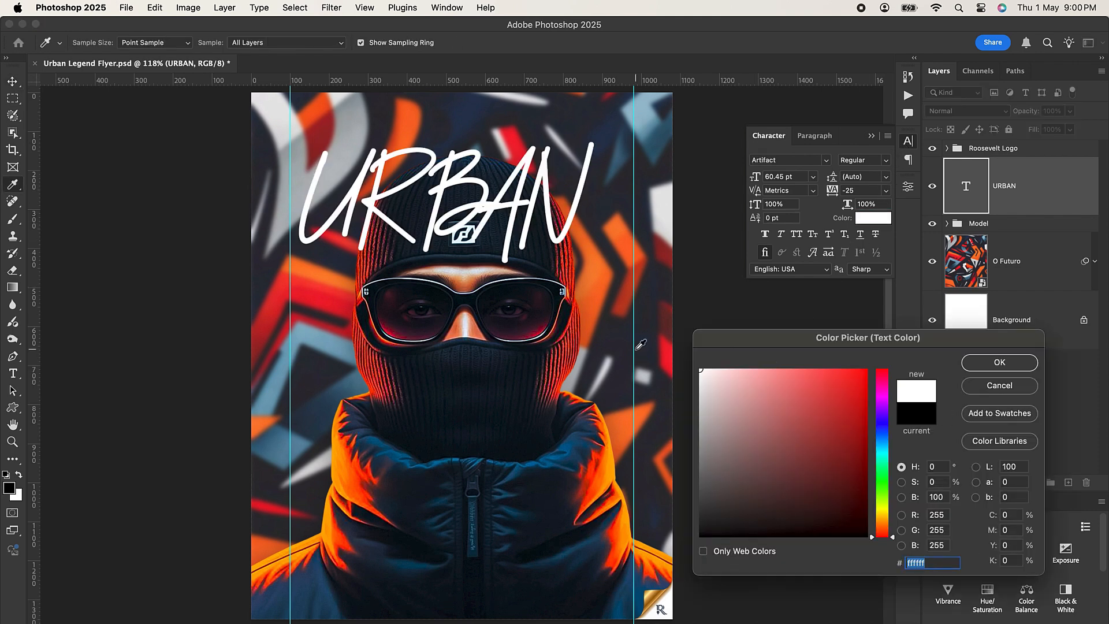
click(974, 370)
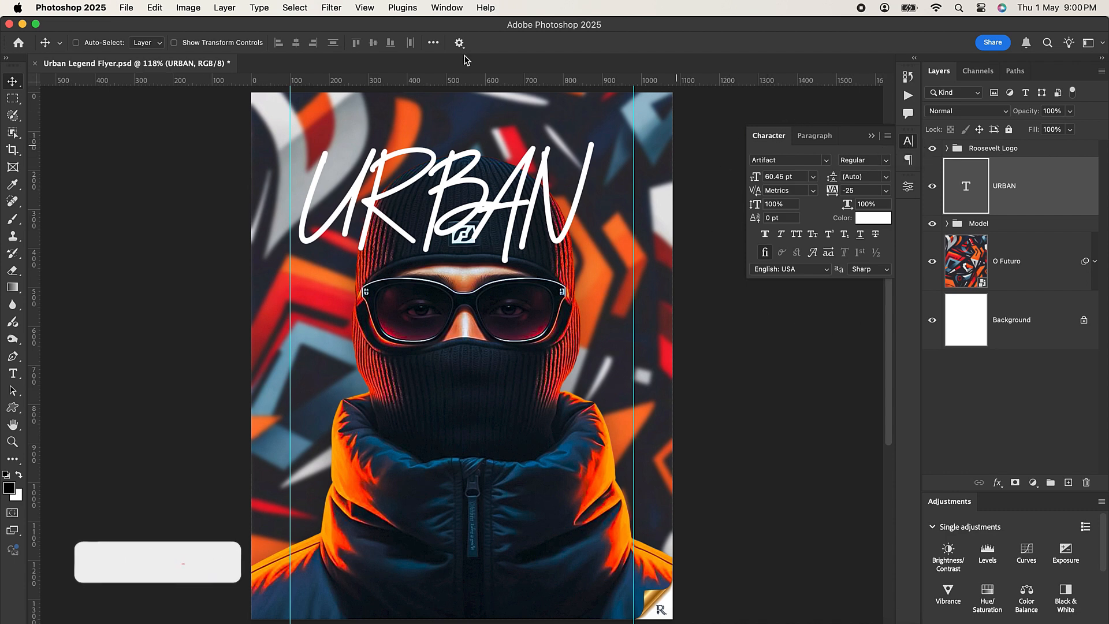
Change the URBAN text's font to Anton Regular
click(447, 8)
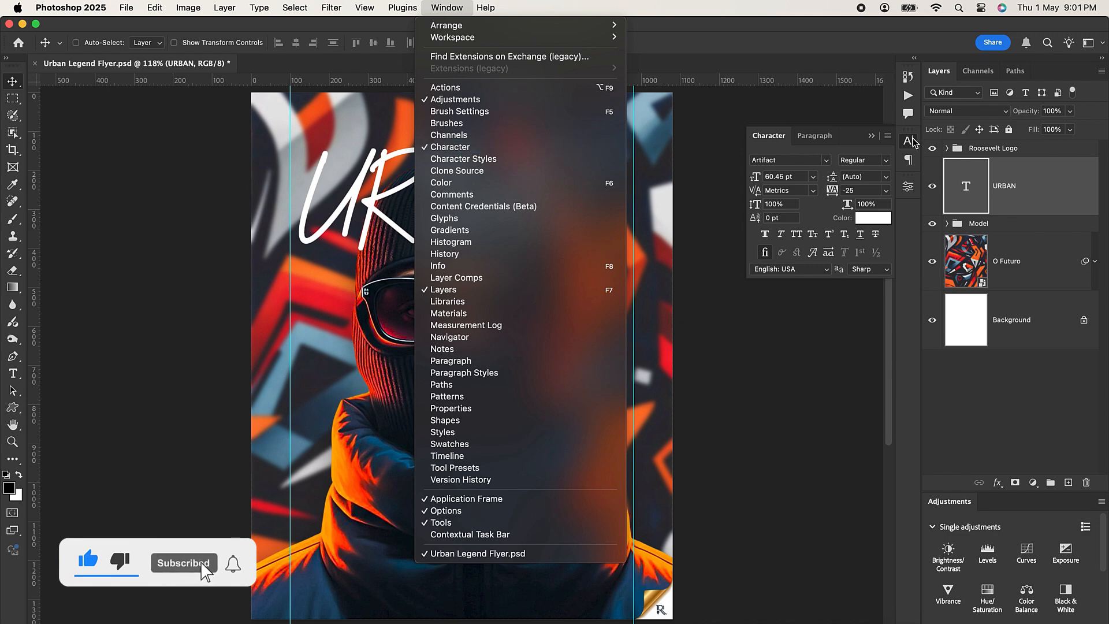
click(845, 141)
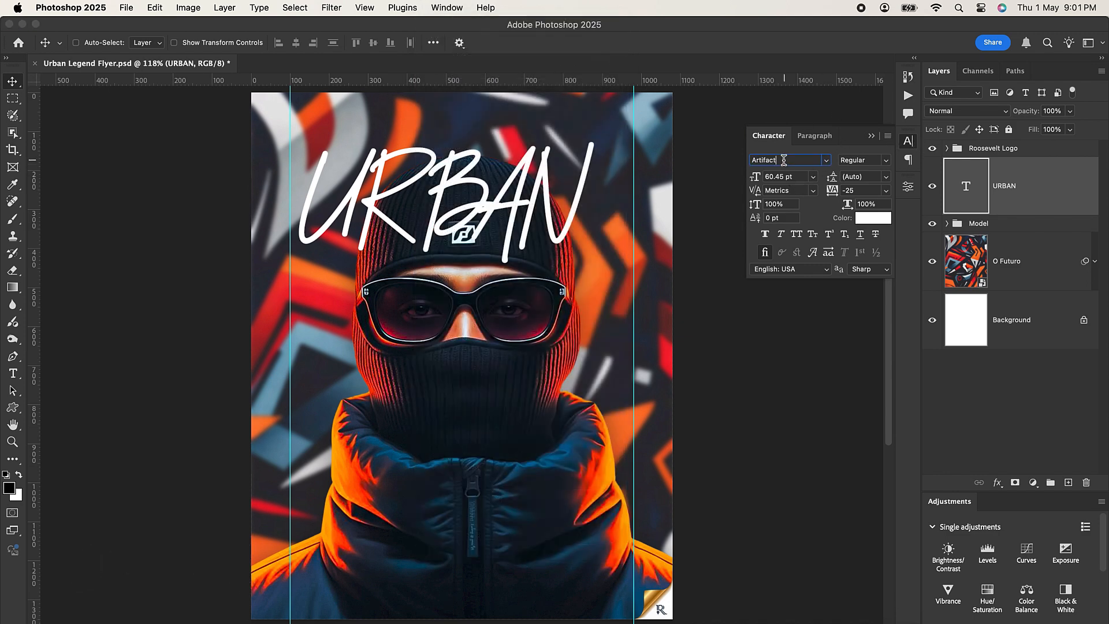
drag(785, 160, 750, 160)
text(ton)
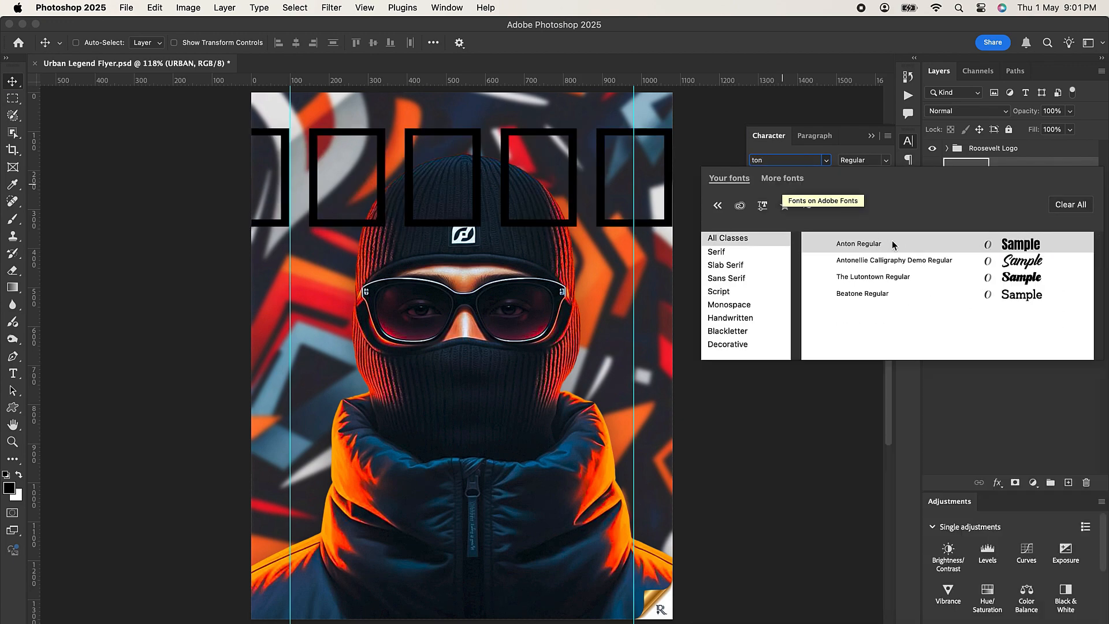
click(859, 244)
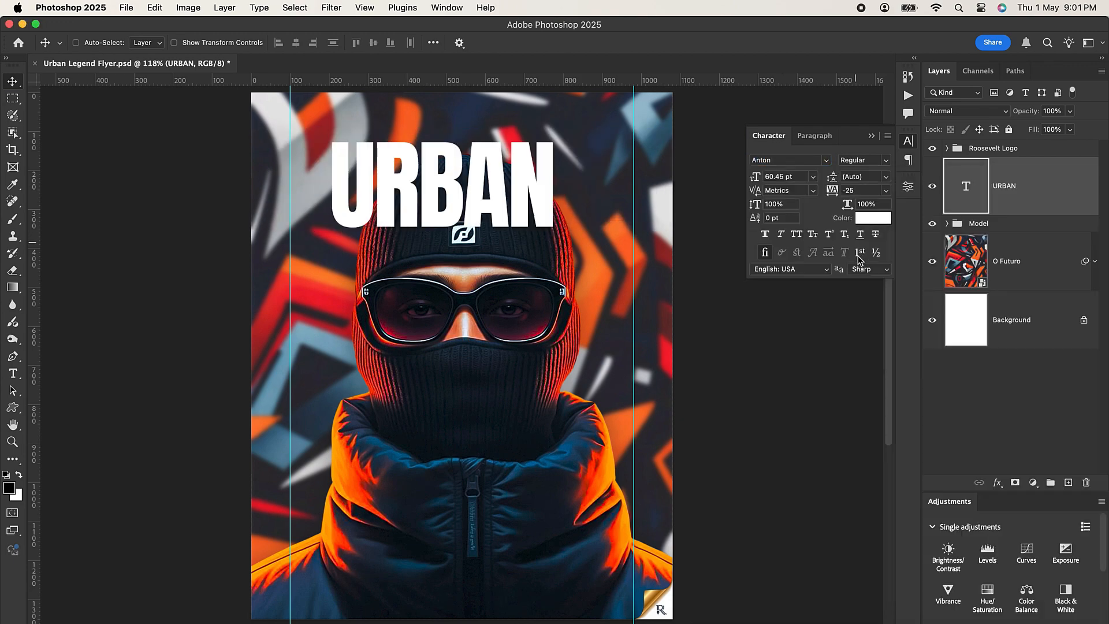
click(839, 190)
click(777, 176)
click(858, 191)
click(872, 136)
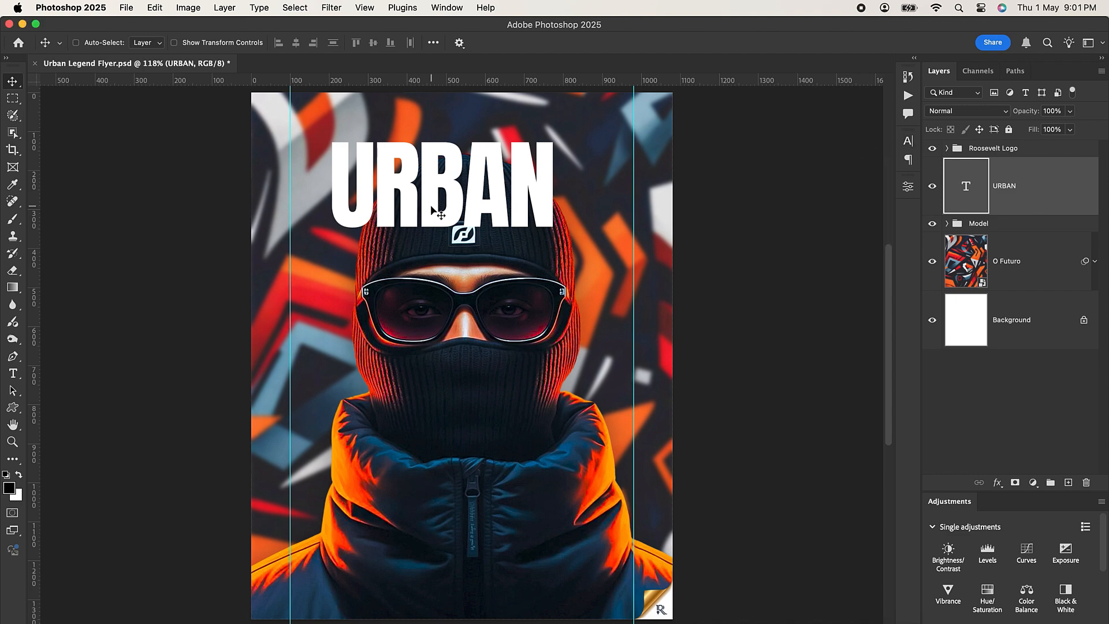
Scale the URBAN text to about 155% and position it so its letters span exactly between the two vertical guides
key(super+t)
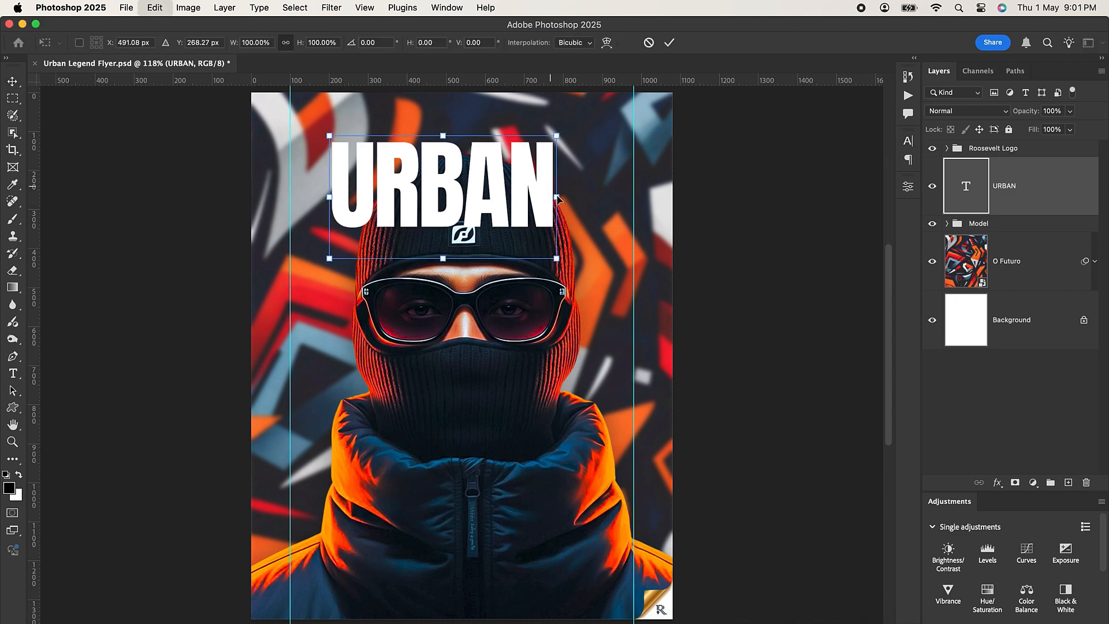
drag(558, 198, 623, 197)
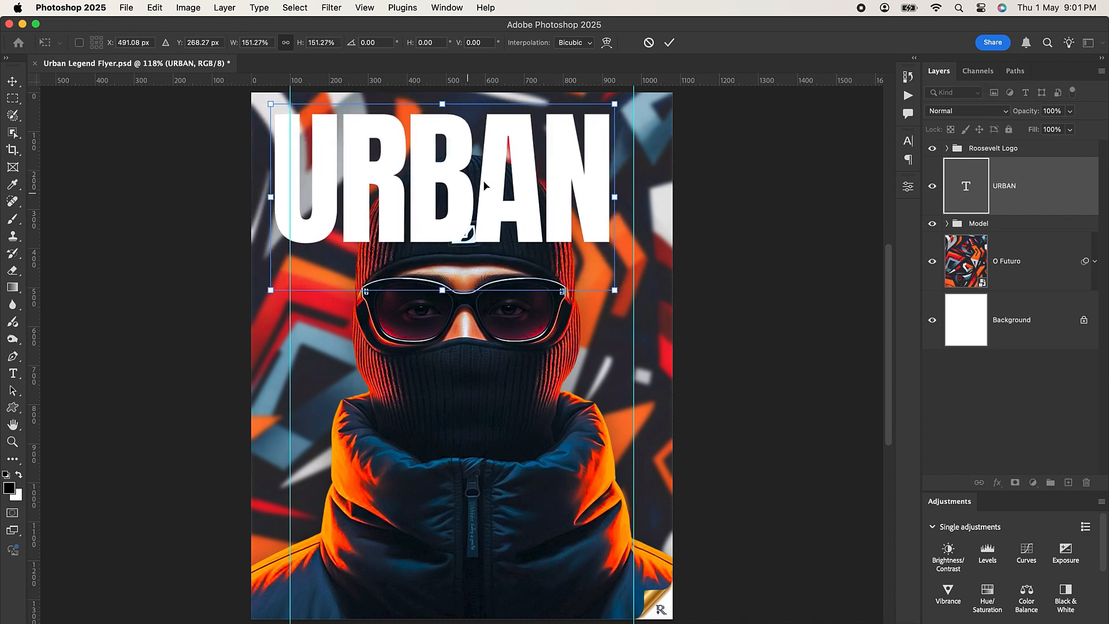
drag(484, 185, 503, 184)
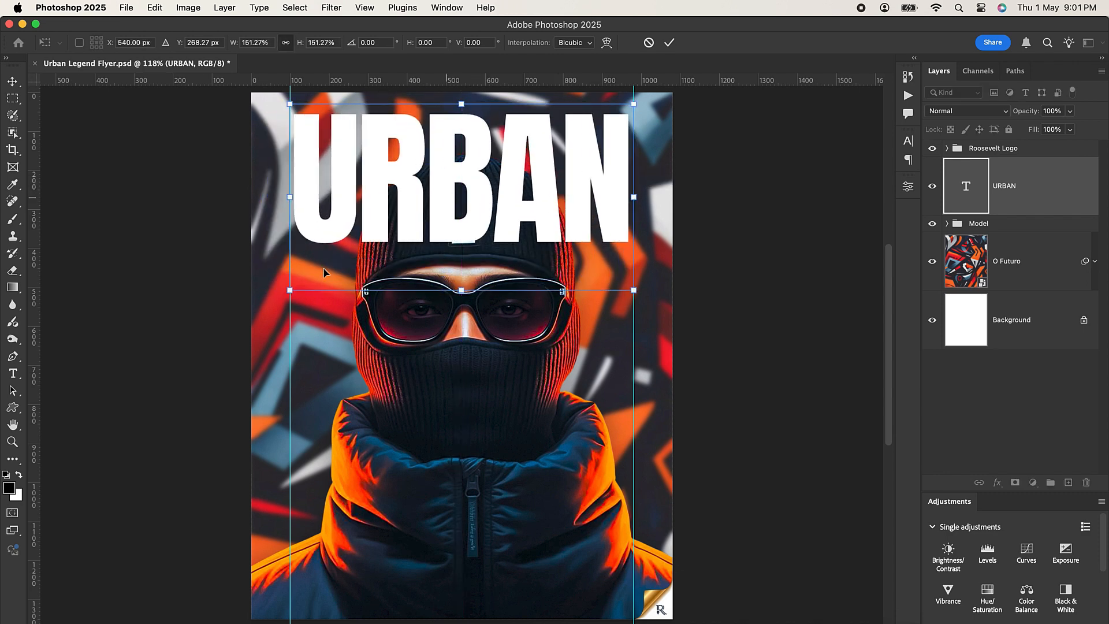
drag(289, 290, 286, 294)
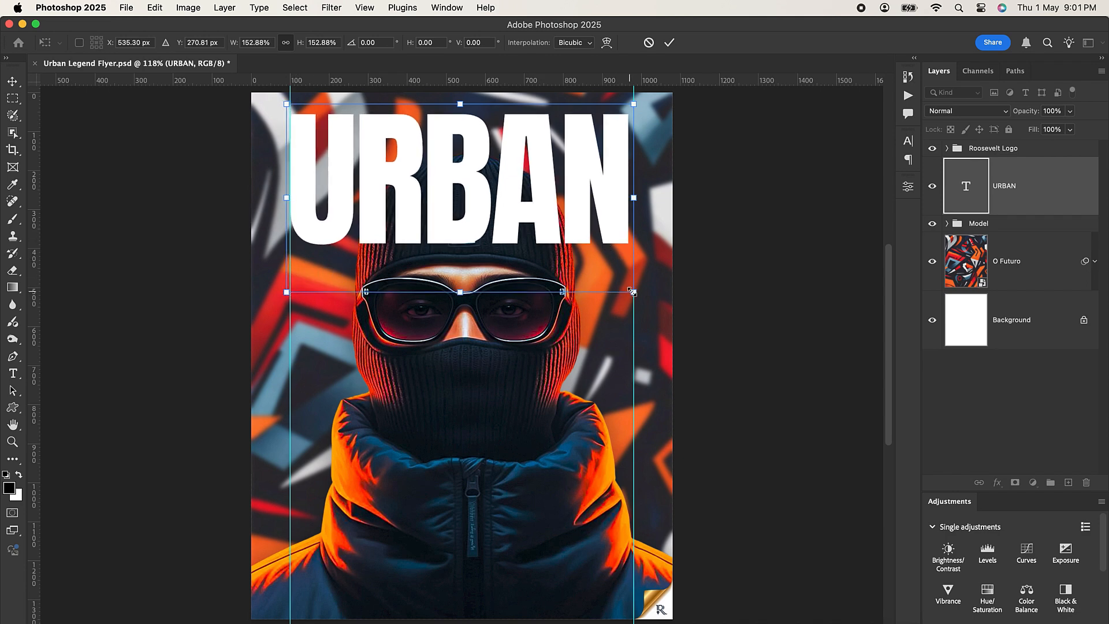
drag(634, 291, 639, 295)
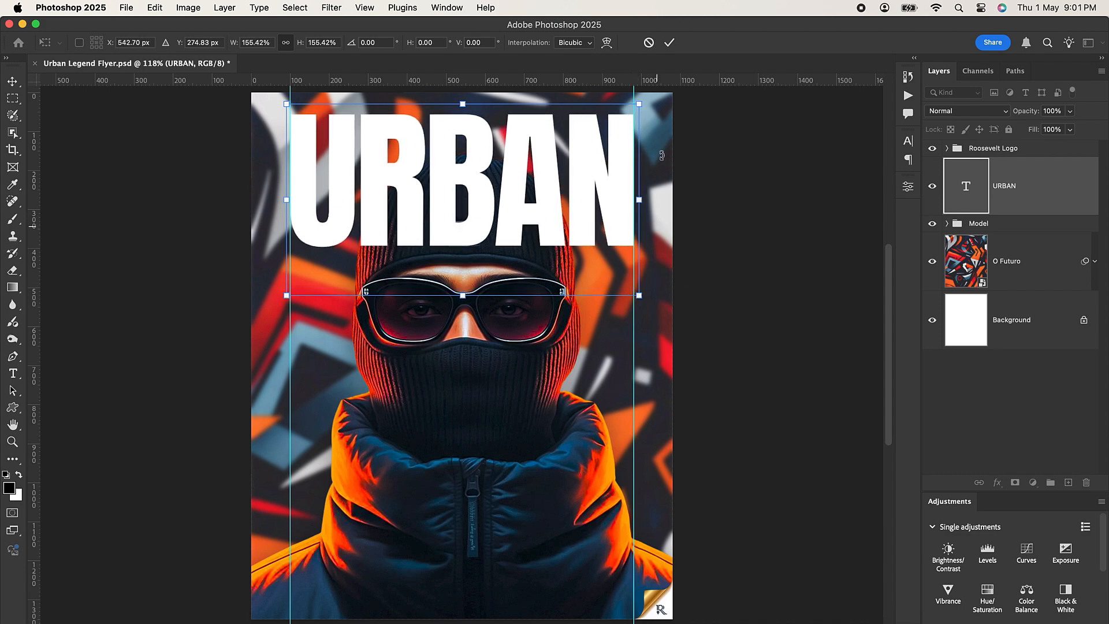
click(670, 43)
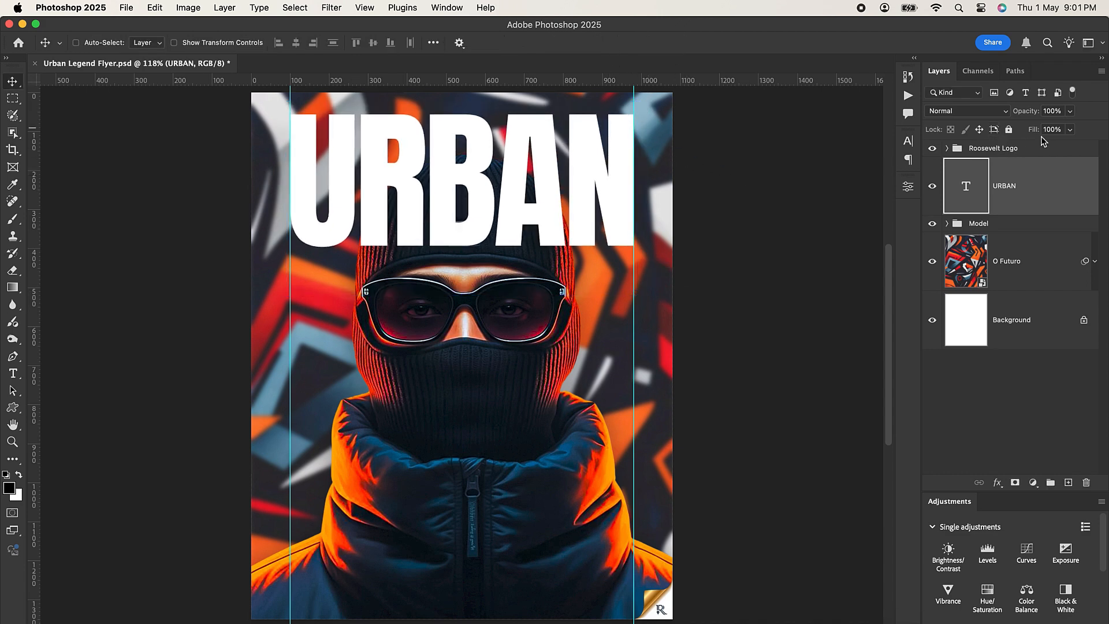
Lower the URBAN text's opacity to 57% while moving it straight down over the hood, and restore the opacity to 100%
drag(1033, 115, 1012, 116)
scroll(473, 129, up, 3)
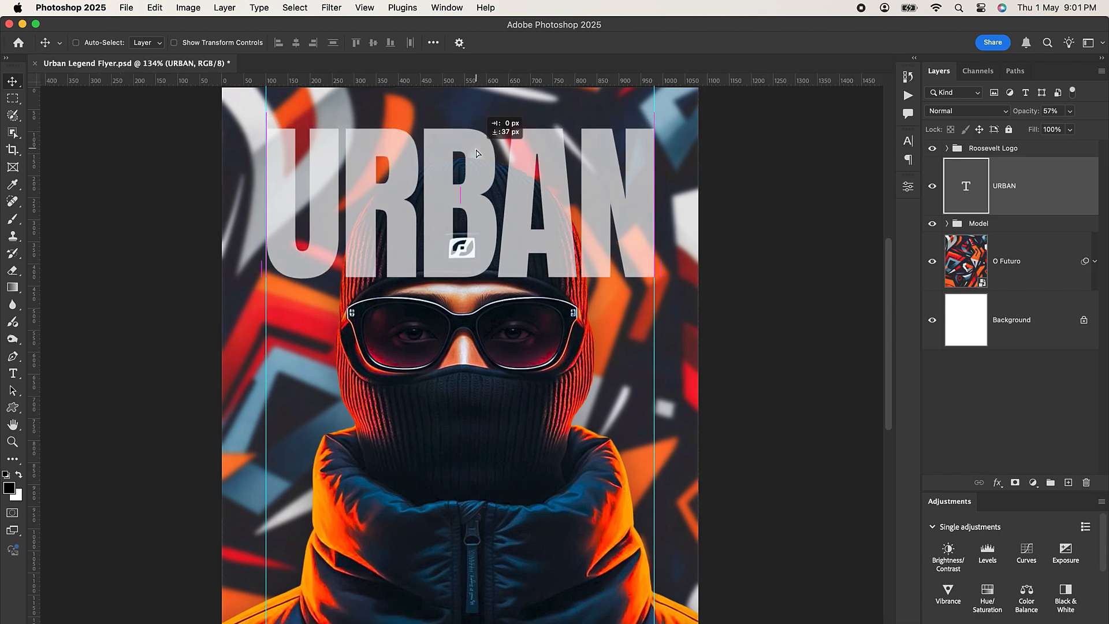
scroll(476, 148, down, 1)
scroll(476, 148, down, 2)
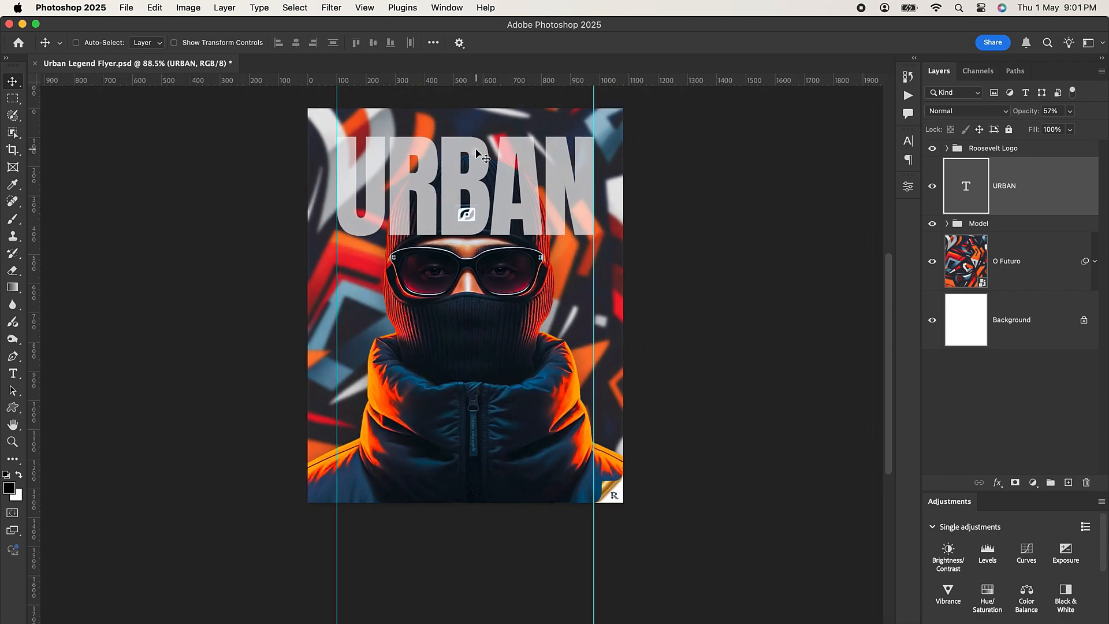
scroll(476, 148, up, 1)
drag(476, 148, 477, 158)
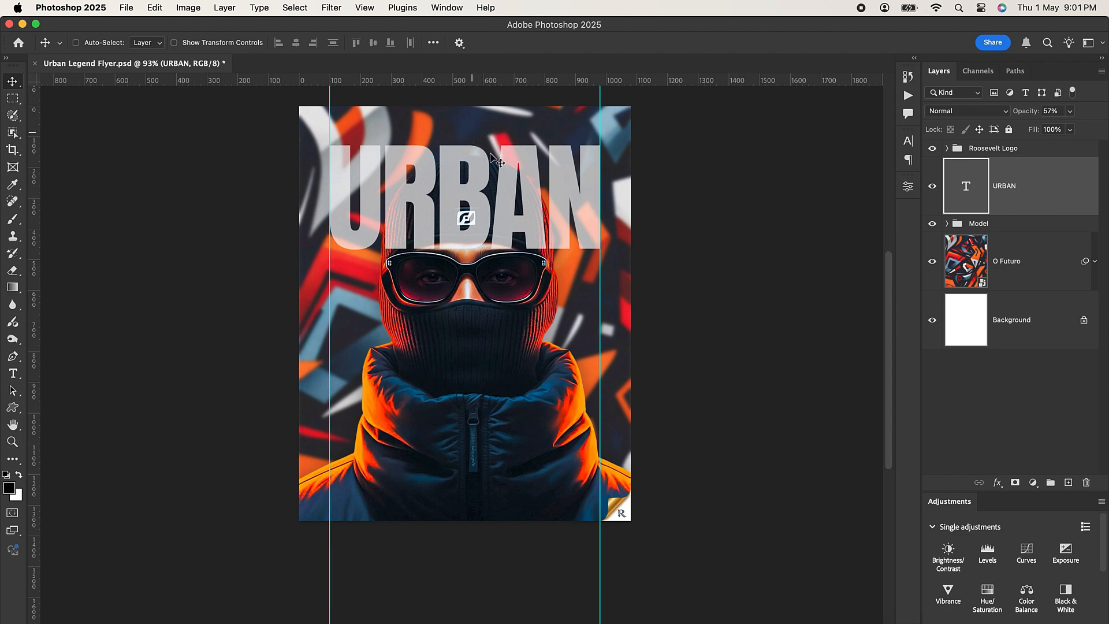
scroll(475, 165, up, 1)
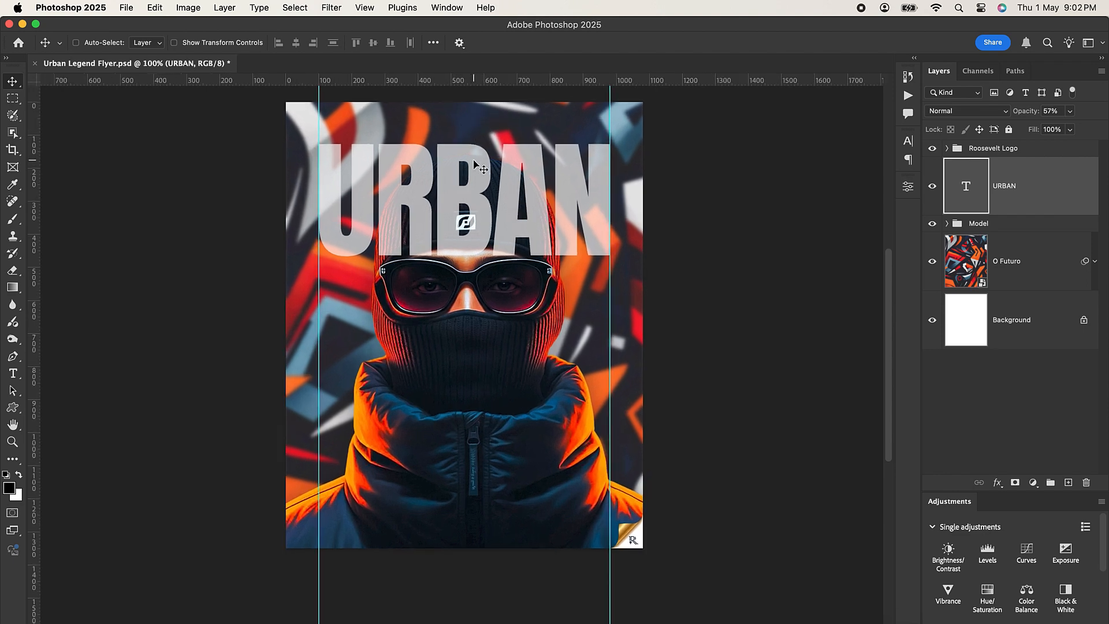
scroll(475, 164, down, 1)
drag(1026, 116, 1106, 117)
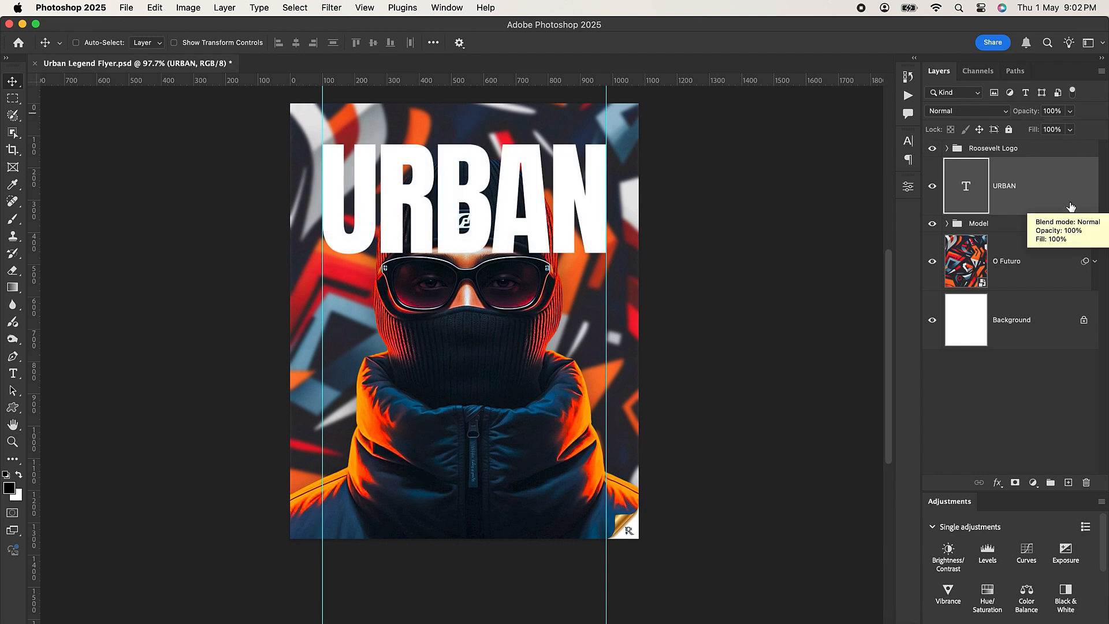
Duplicate the URBAN text layer and move the lower copy directly beneath the first word, nudged up to leave a narrow gap
key(super+j)
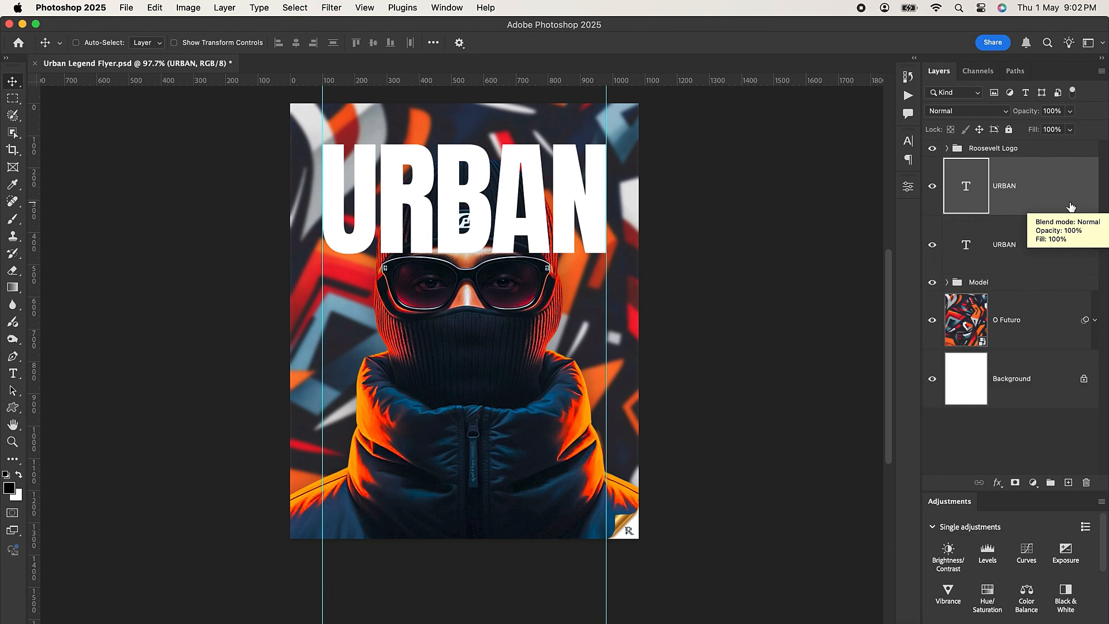
click(1018, 248)
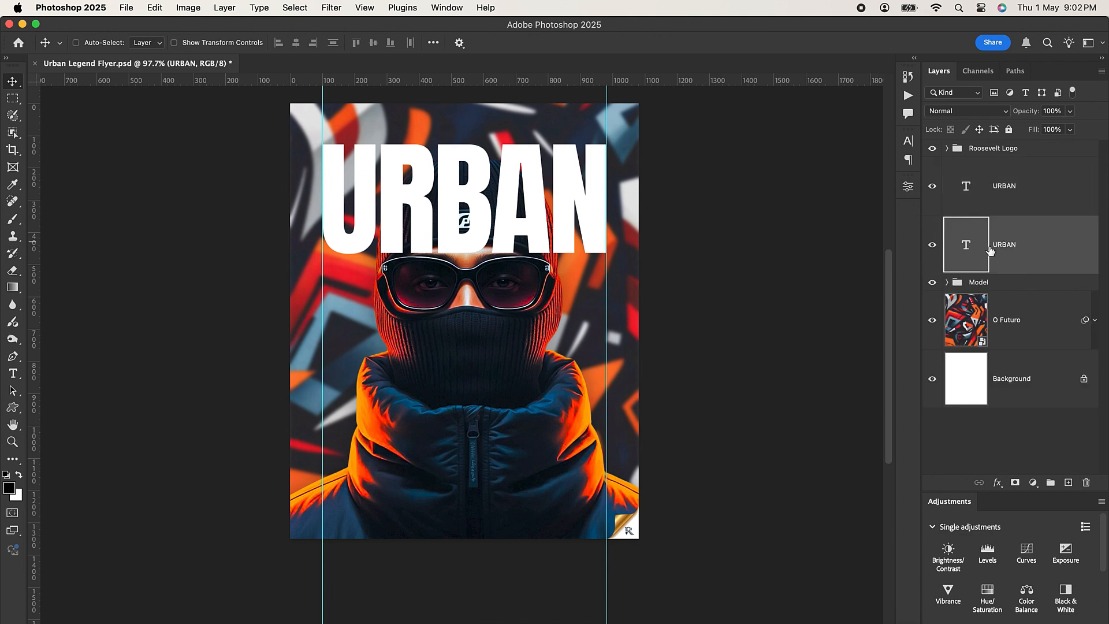
drag(518, 202, 503, 314)
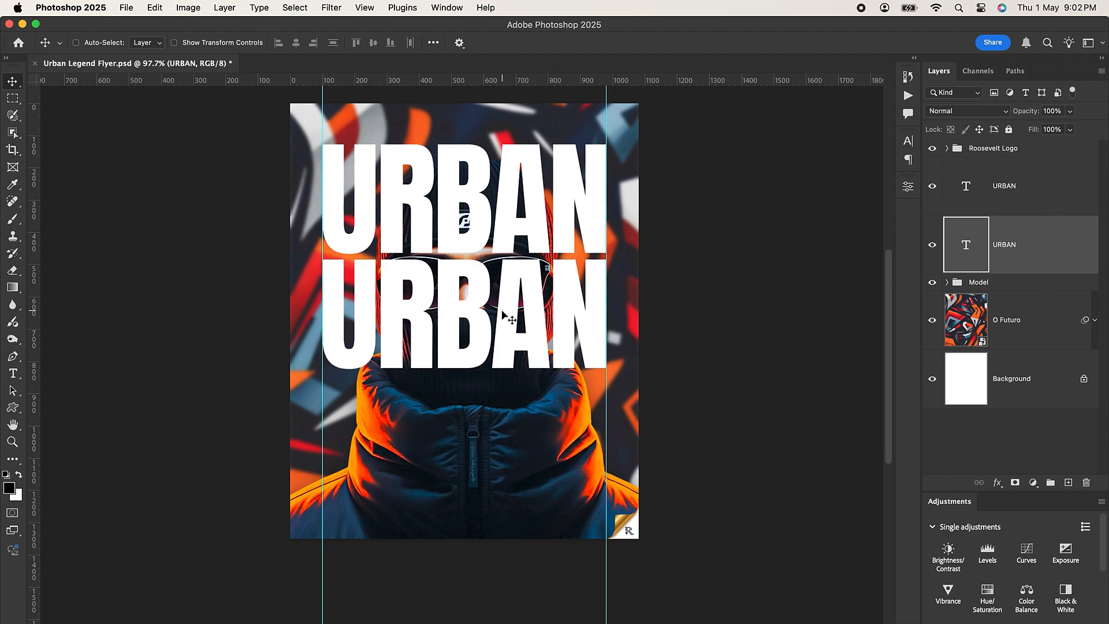
key(Up)
key(Up)
key(Up)
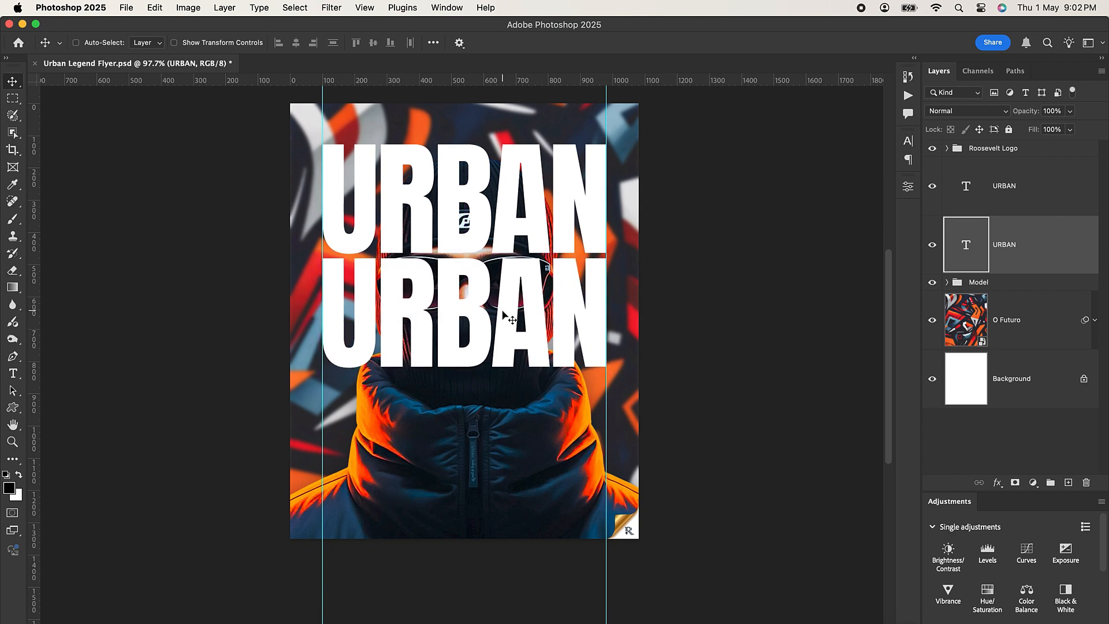
key(super)
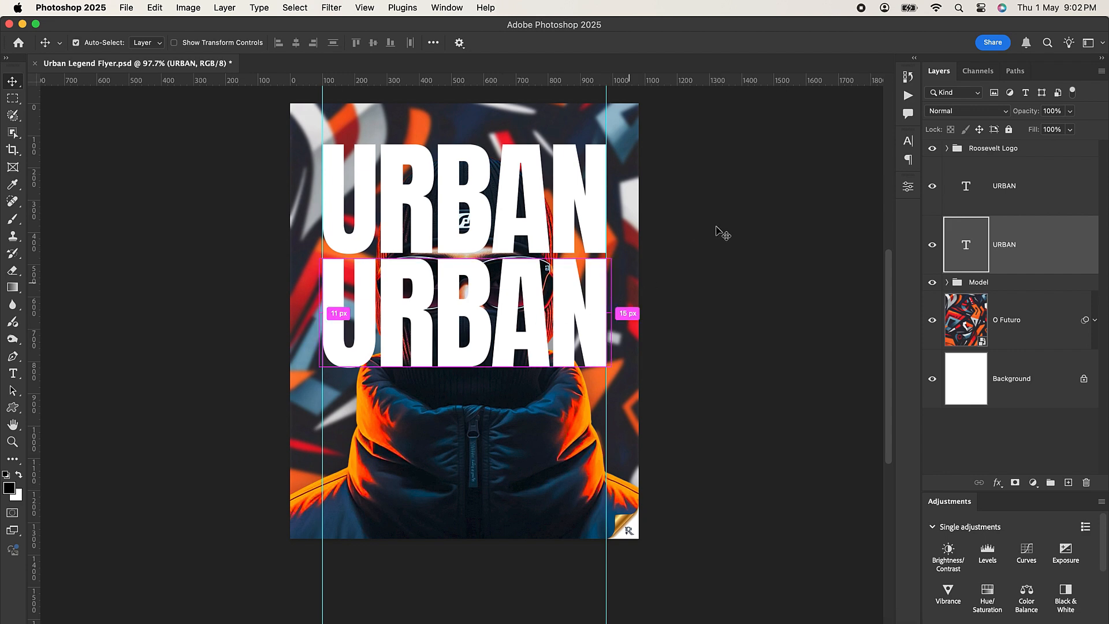
Duplicate the second URBAN text layer and move the lower copy straight down to form a third line with a matching gap
key(super+j)
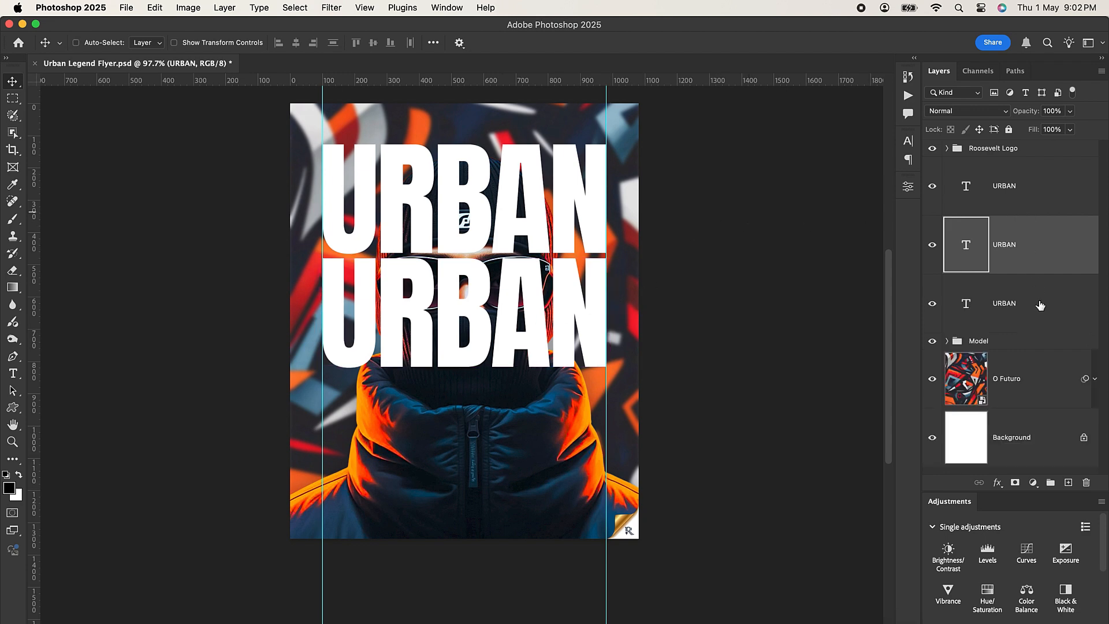
click(966, 309)
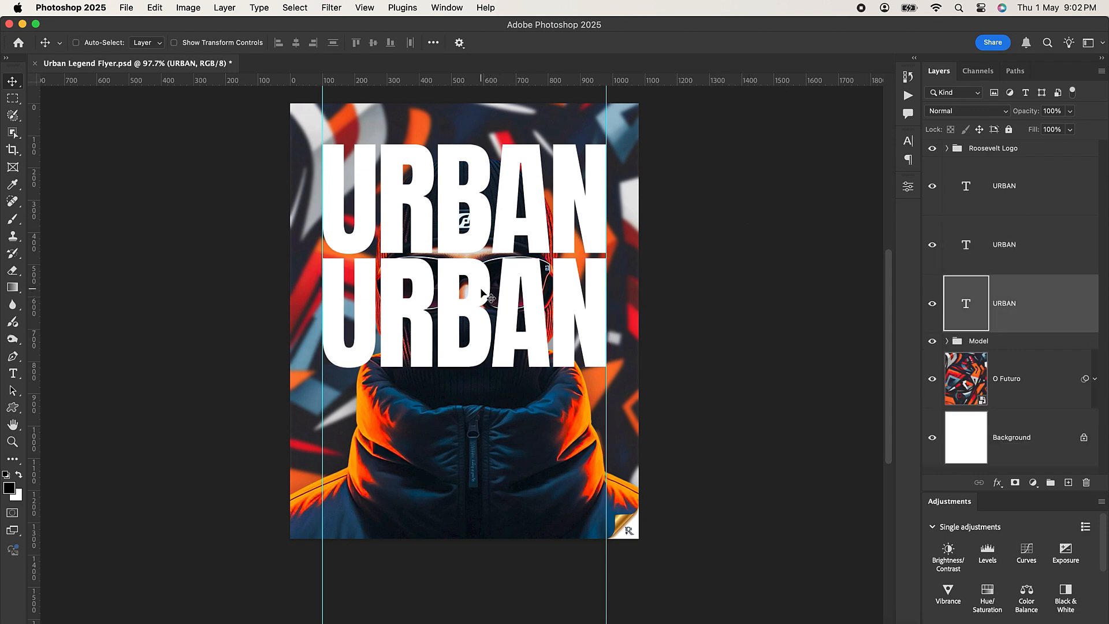
drag(481, 288, 494, 407)
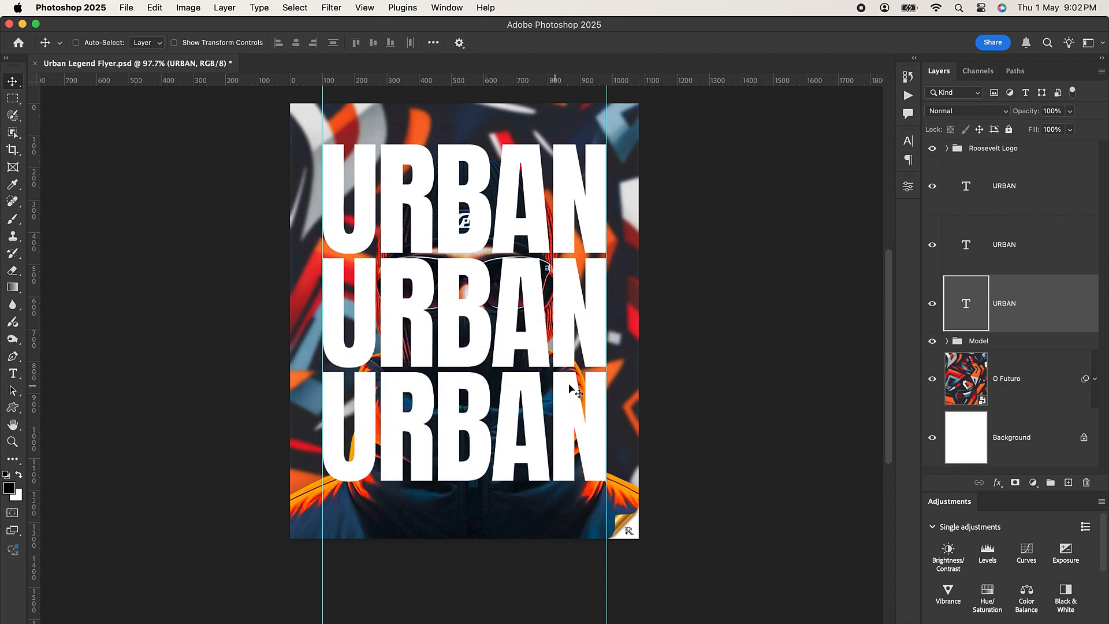
Turn the topmost URBAN text into an outline with 0% fill and a 4 px centred stroke in white (ffffff)
click(1047, 186)
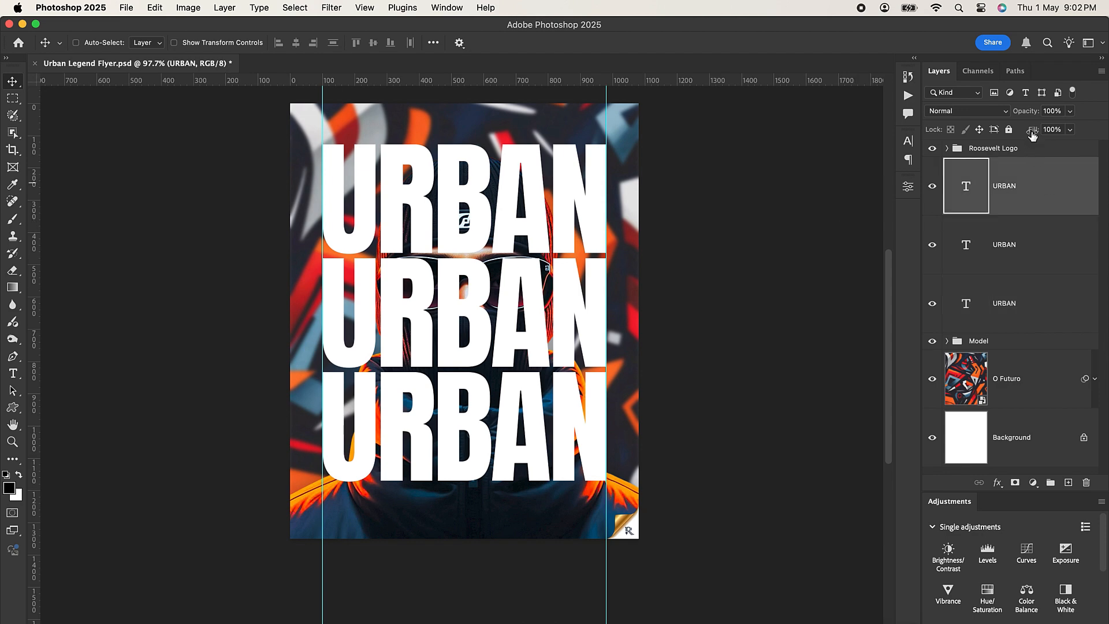
drag(1031, 134, 792, 136)
click(999, 483)
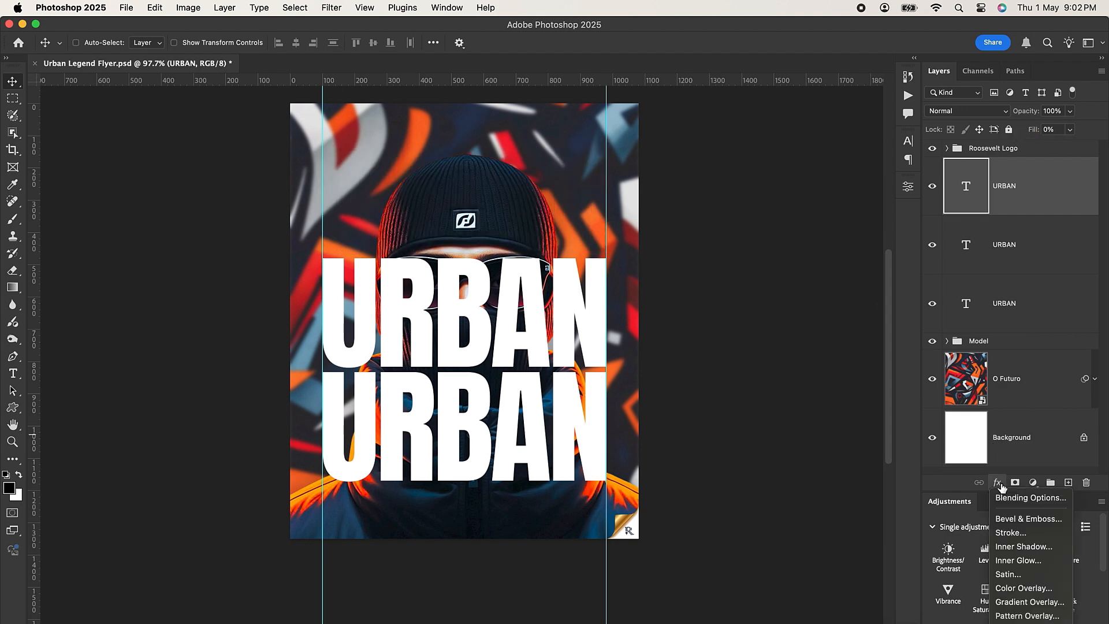
click(1008, 535)
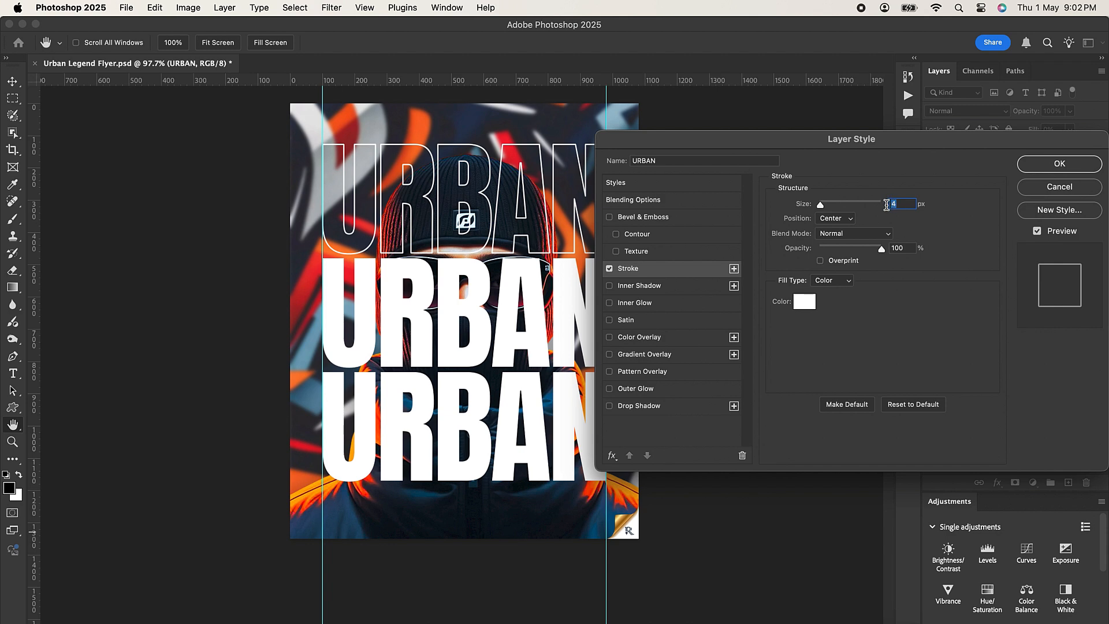
click(848, 219)
click(836, 218)
click(809, 302)
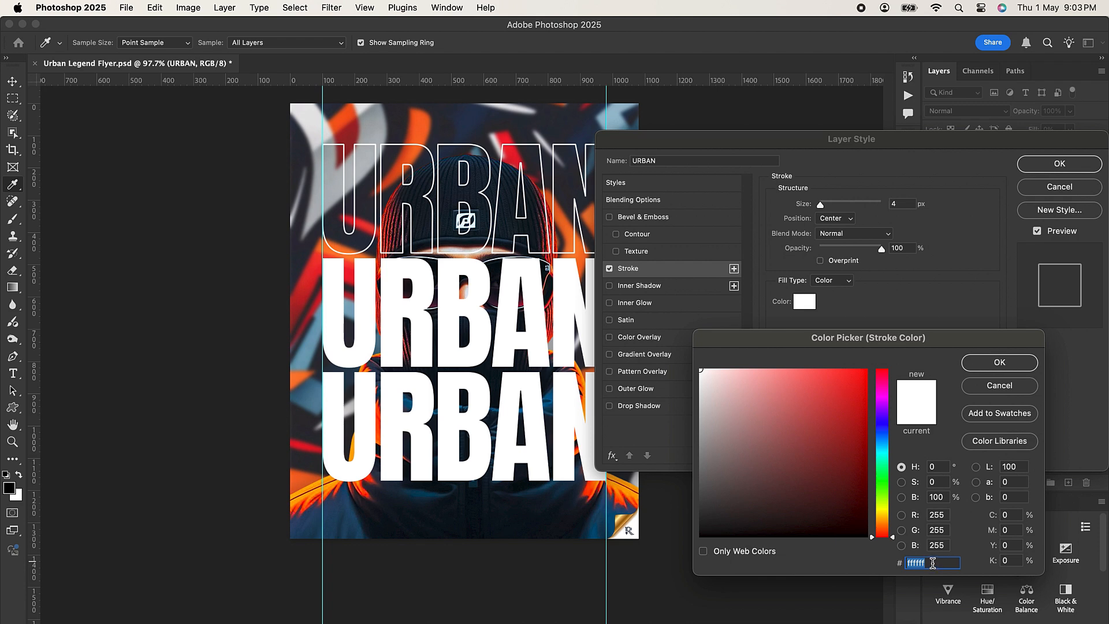
click(985, 364)
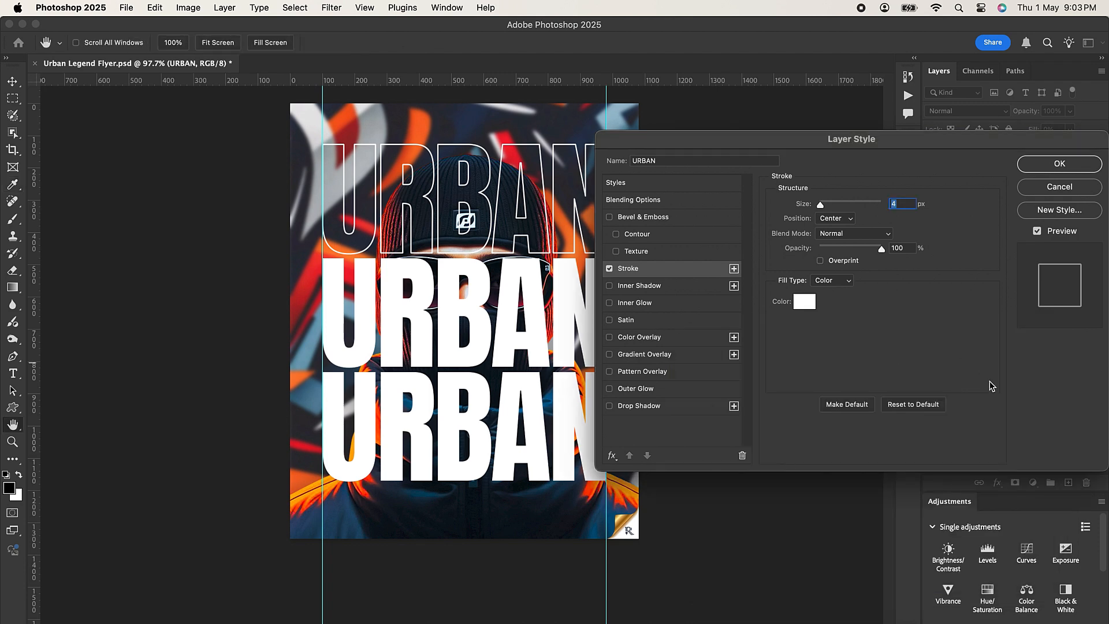
click(1060, 164)
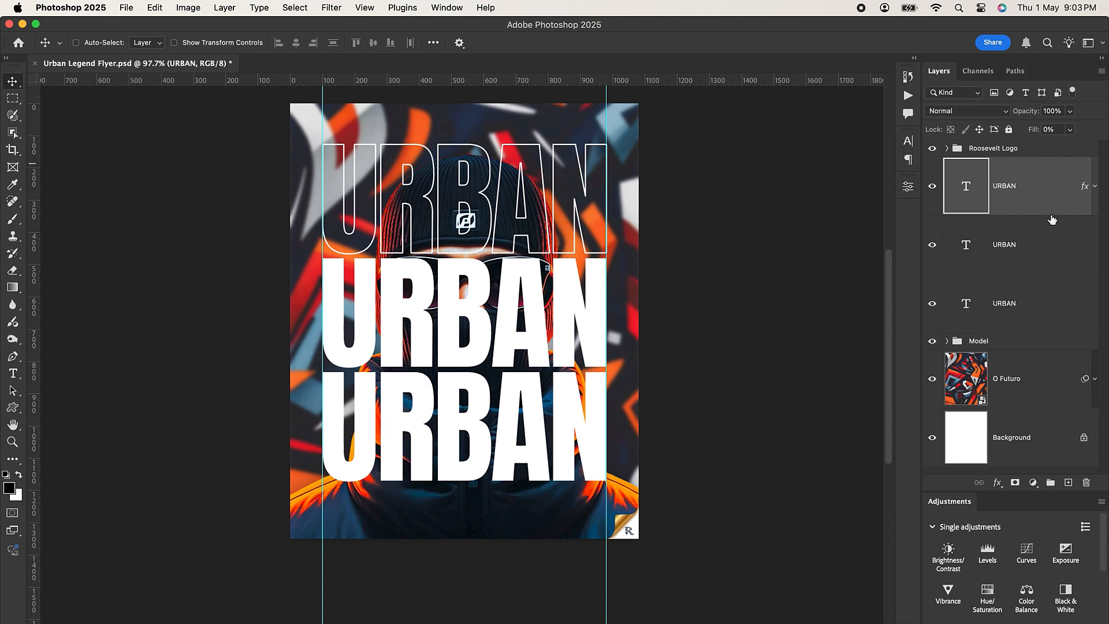
Group the three URBAN text layers as "Urban" and place the group beneath the Model group
shift+click(1046, 313)
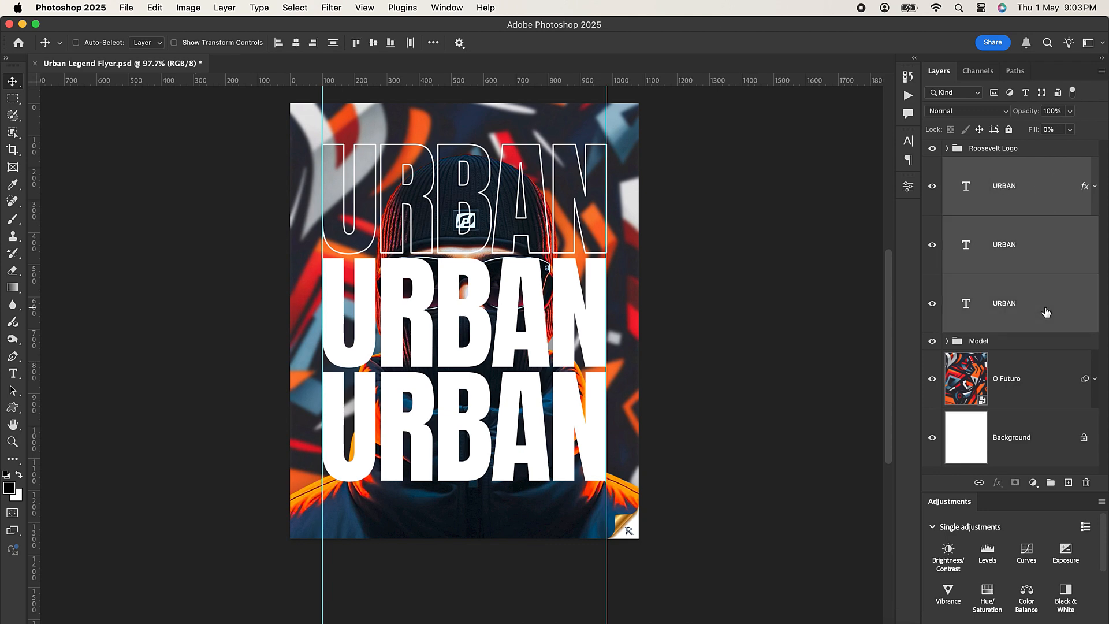
key(super+g)
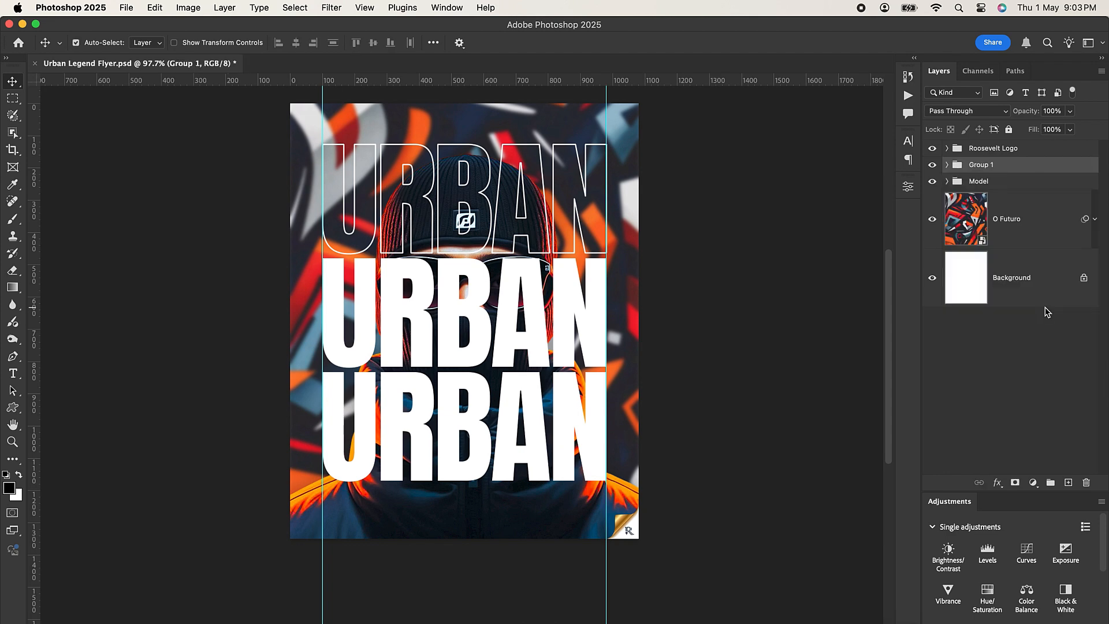
double_click(982, 165)
text(Urban)
key(Return)
drag(1011, 167, 1011, 196)
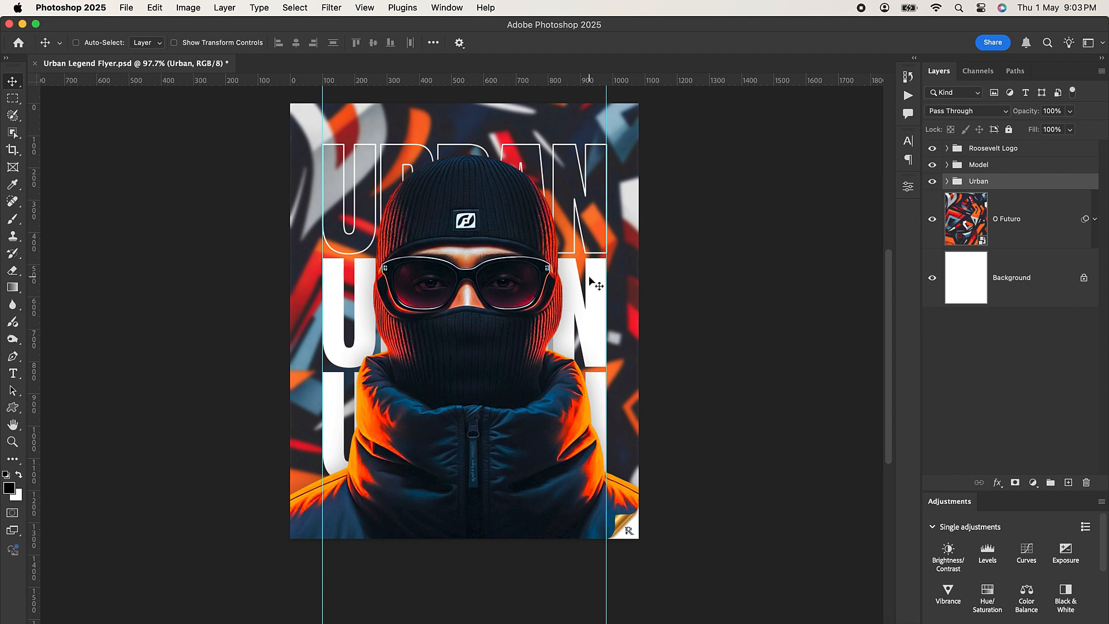
Add a black (000000) solid color fill layer above the O Futuro artwork at 10% opacity and compare the artwork with and without it
scroll(588, 276, up, 3)
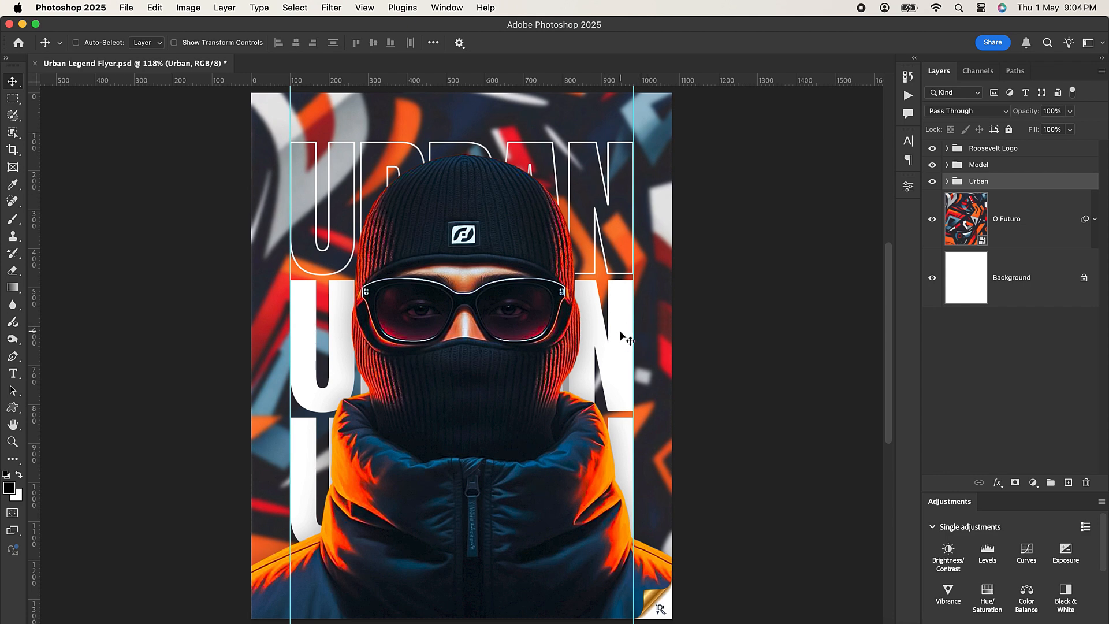
click(1026, 217)
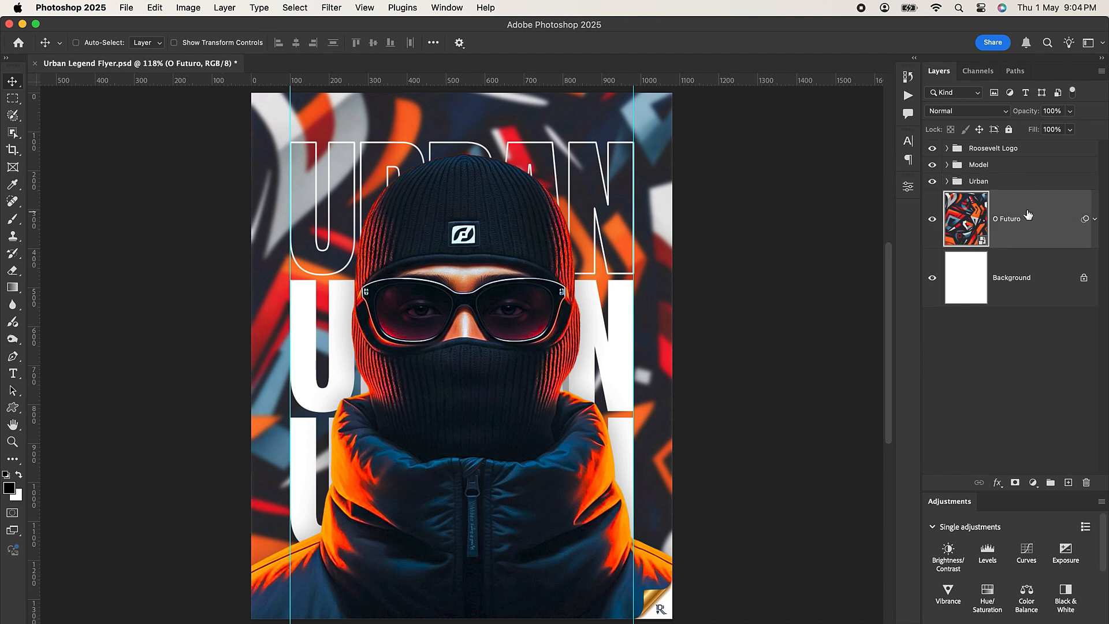
click(1033, 482)
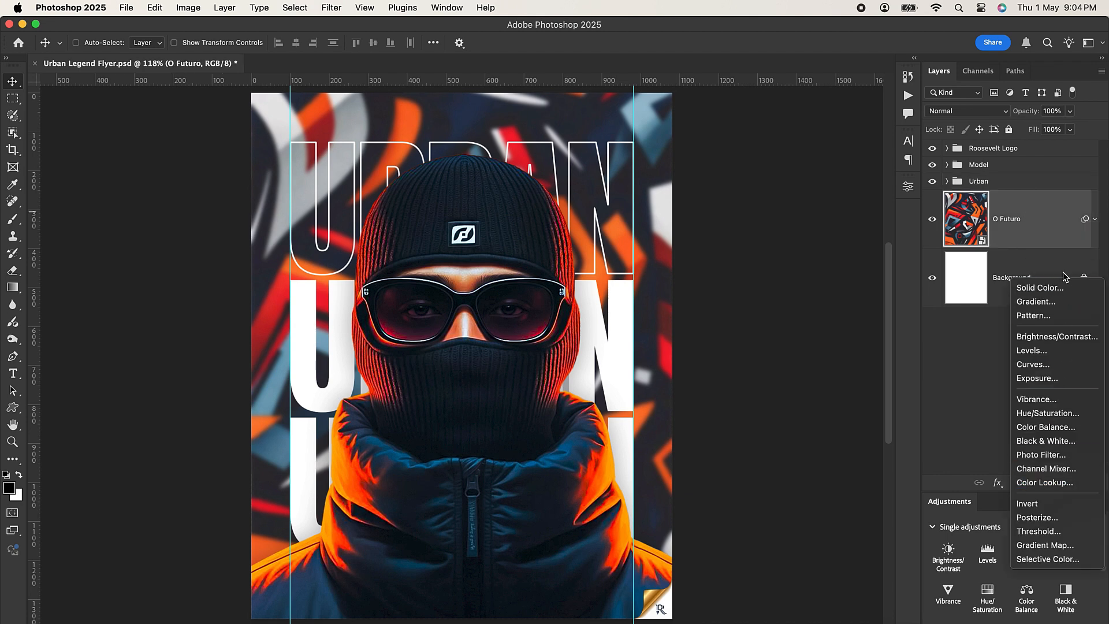
click(1051, 288)
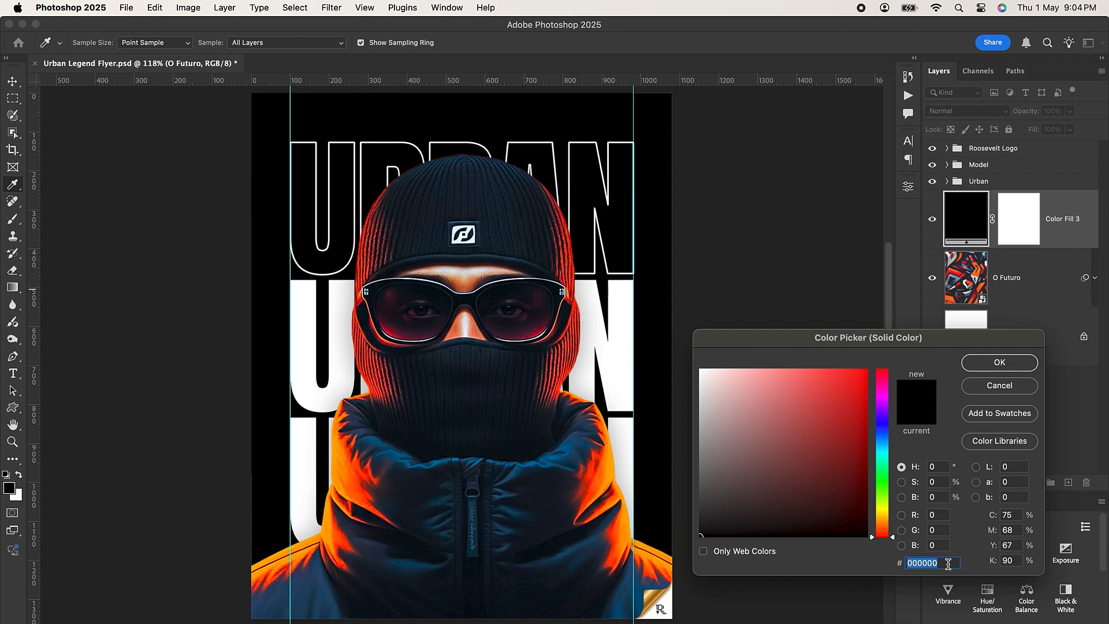
click(1000, 363)
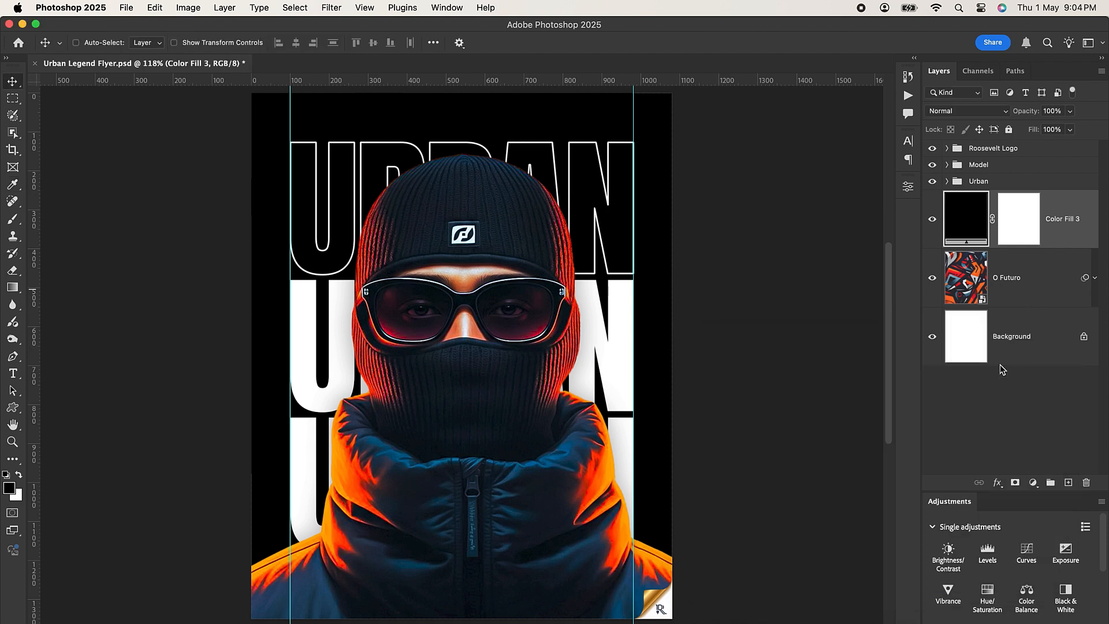
click(1059, 112)
text(10)
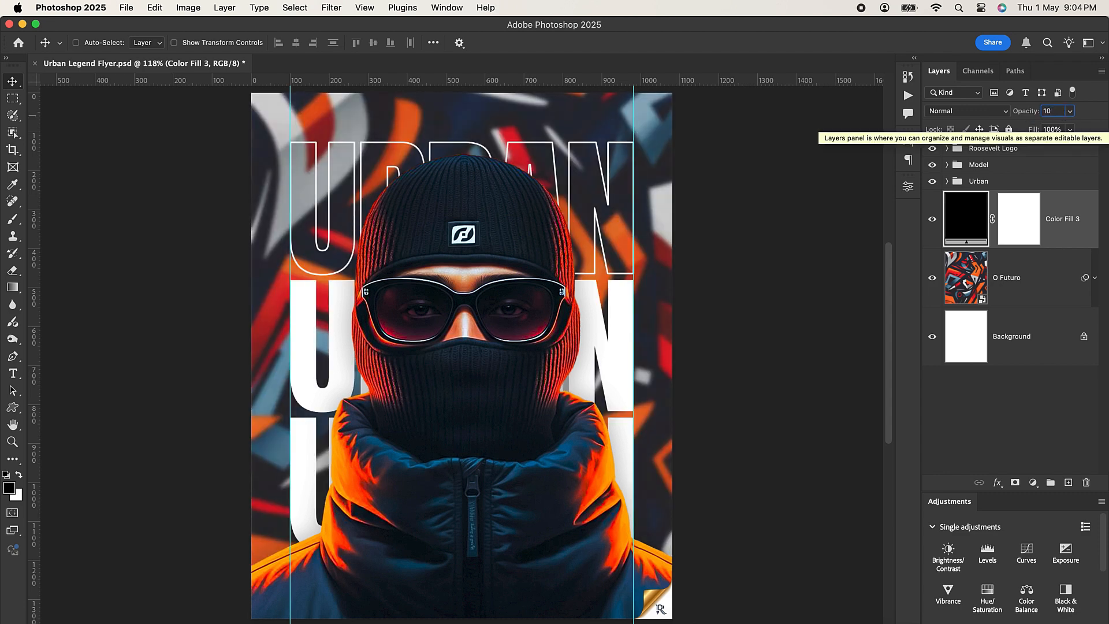
click(932, 220)
click(931, 223)
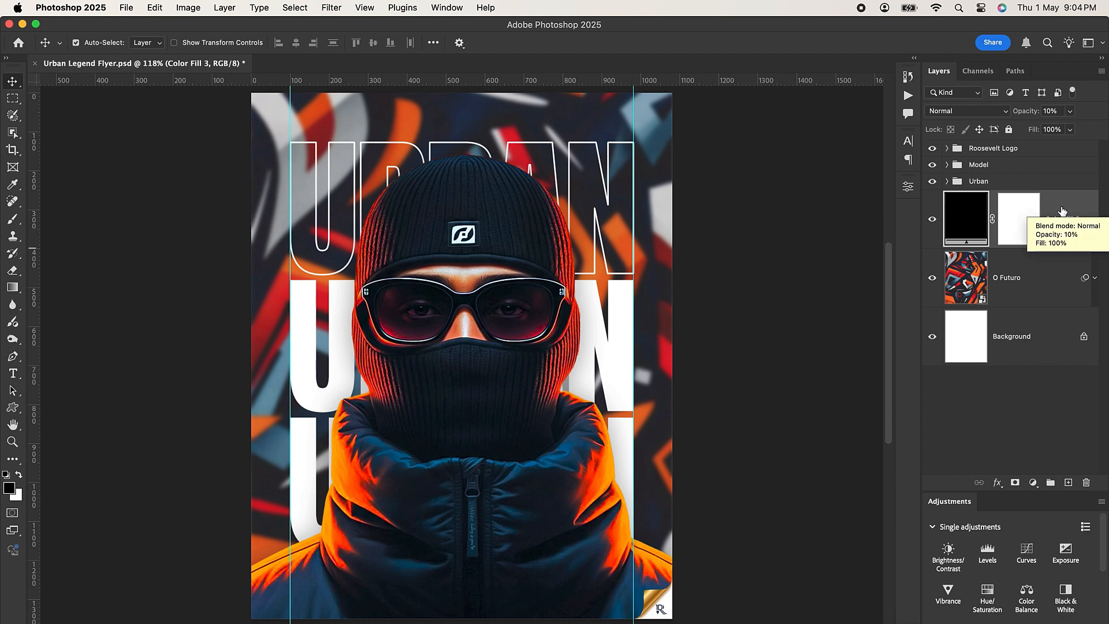
Duplicate the black fill layer, move the copy above the Model group, and raise its opacity to 100%
key(super+j)
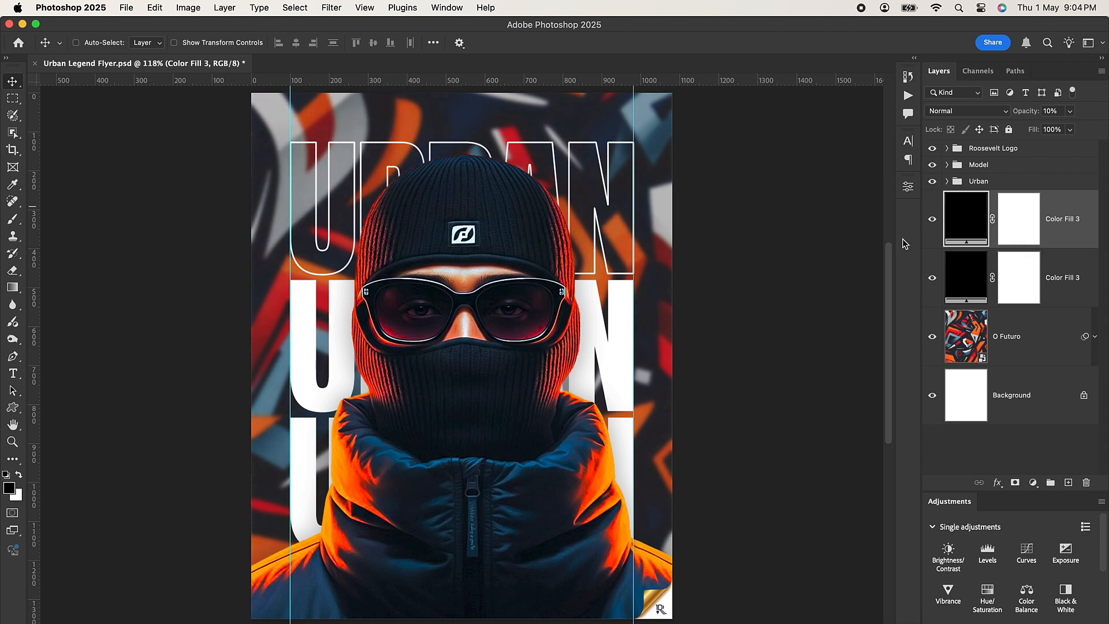
drag(962, 221, 966, 163)
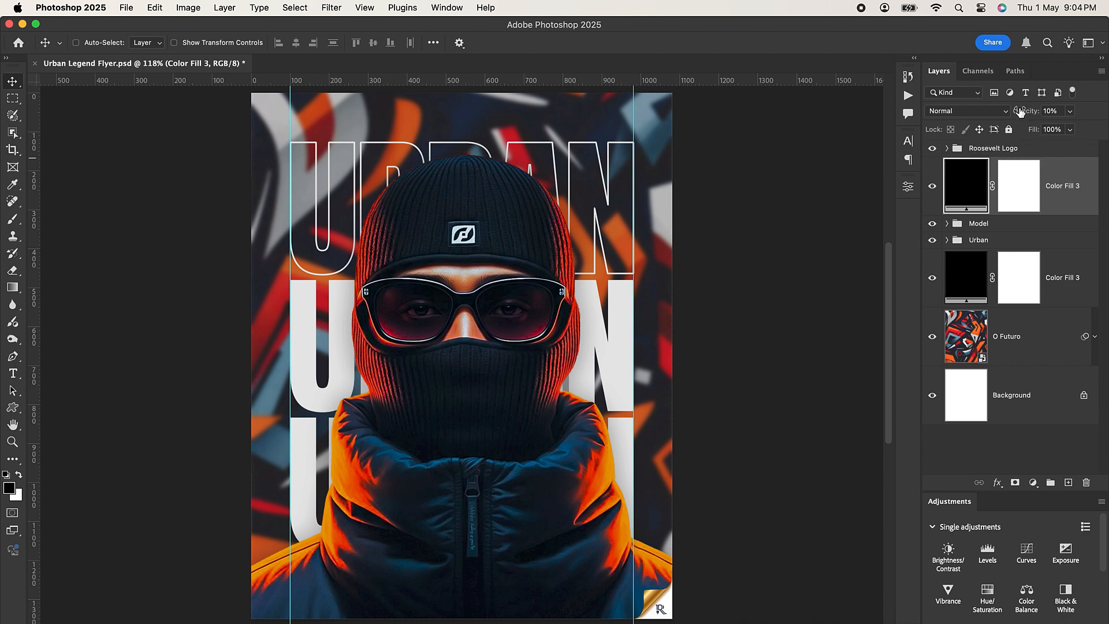
drag(1021, 112, 1106, 111)
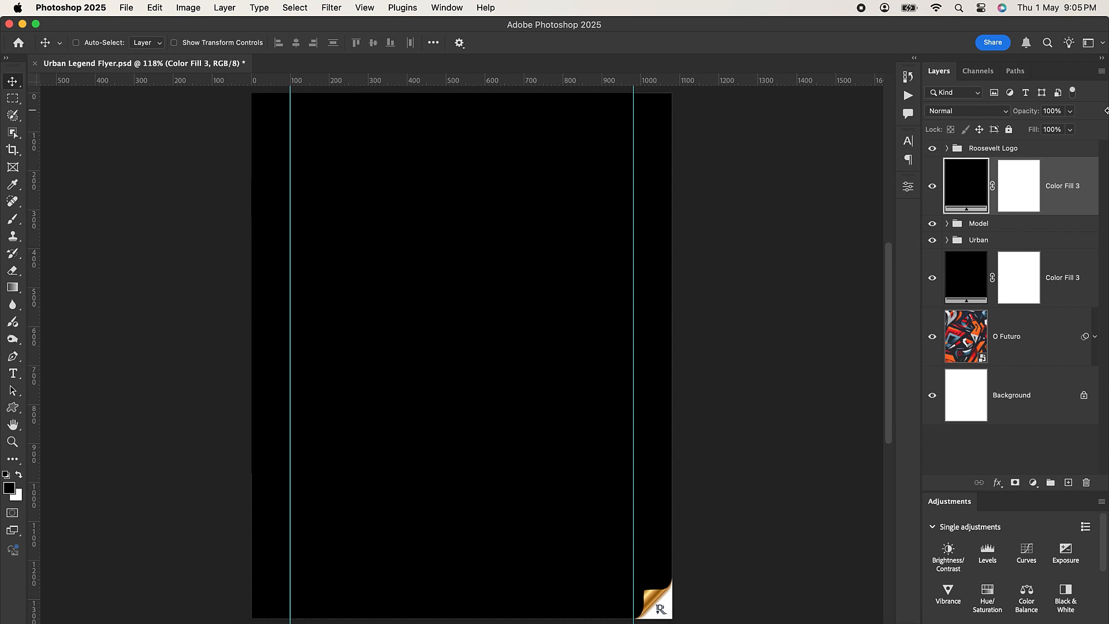
Draw a vertical black-to-white gradient on the upper fill layer's mask, from the model's lower face down to near the flyer's bottom edge
click(1022, 182)
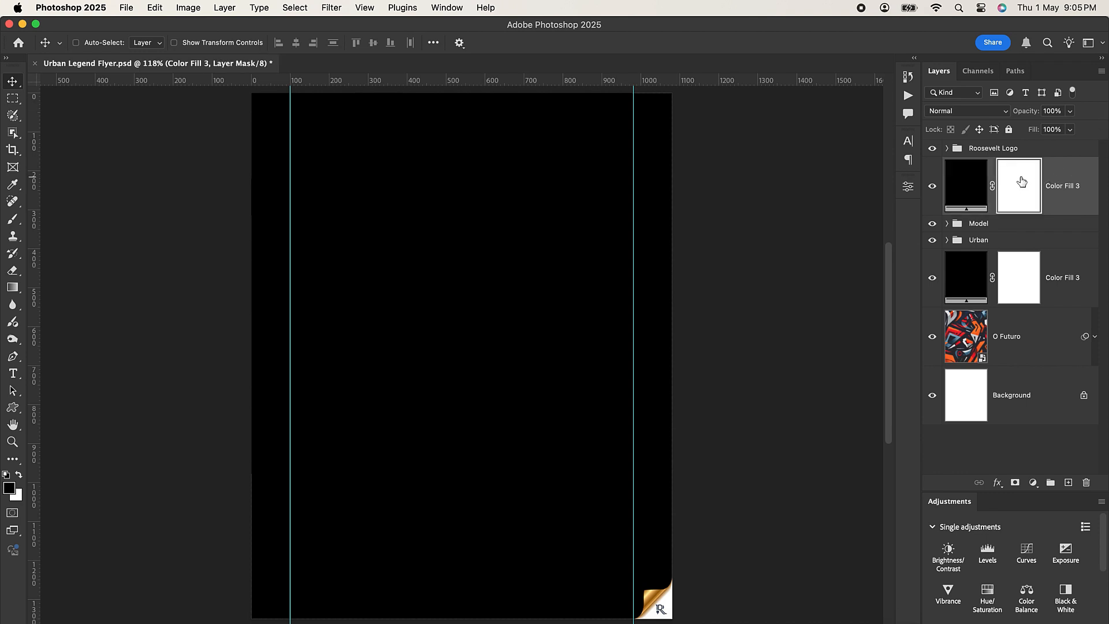
click(14, 288)
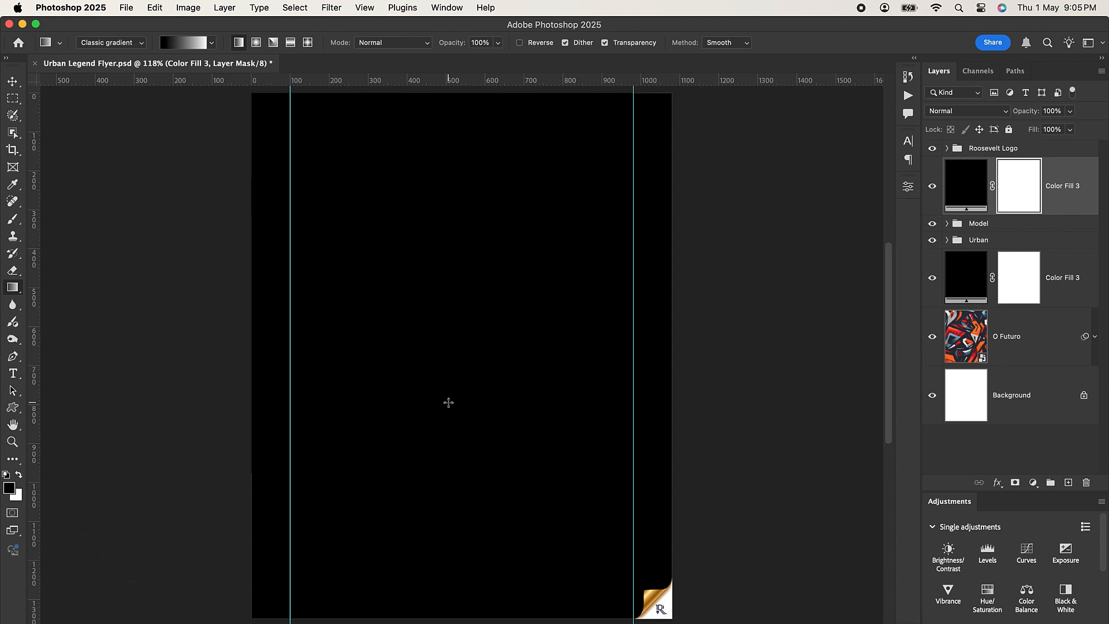
drag(454, 393, 457, 581)
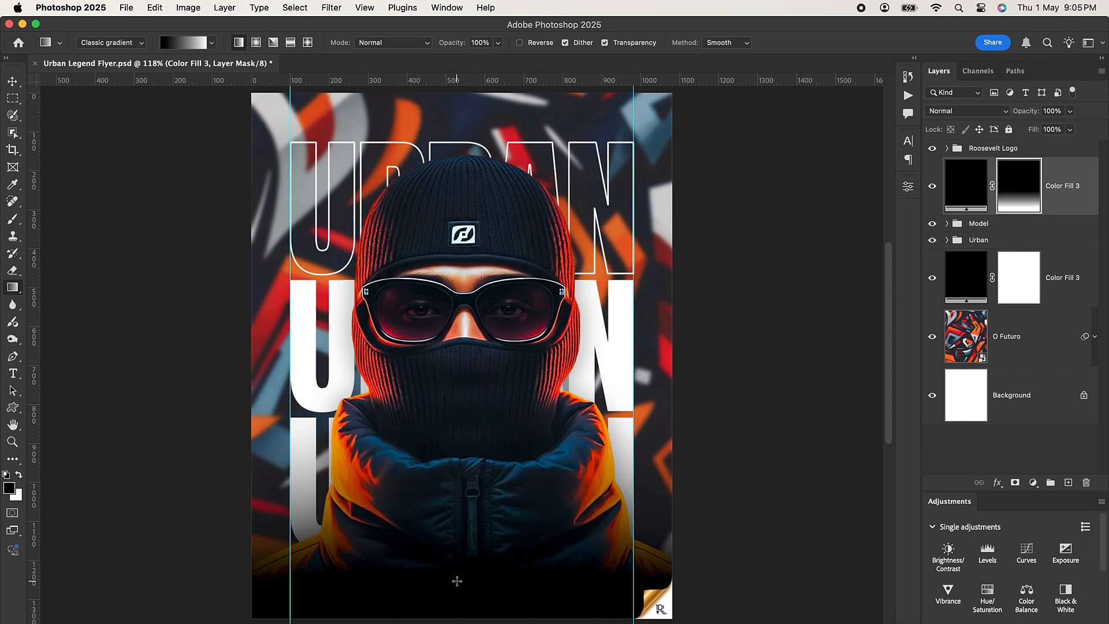
click(12, 82)
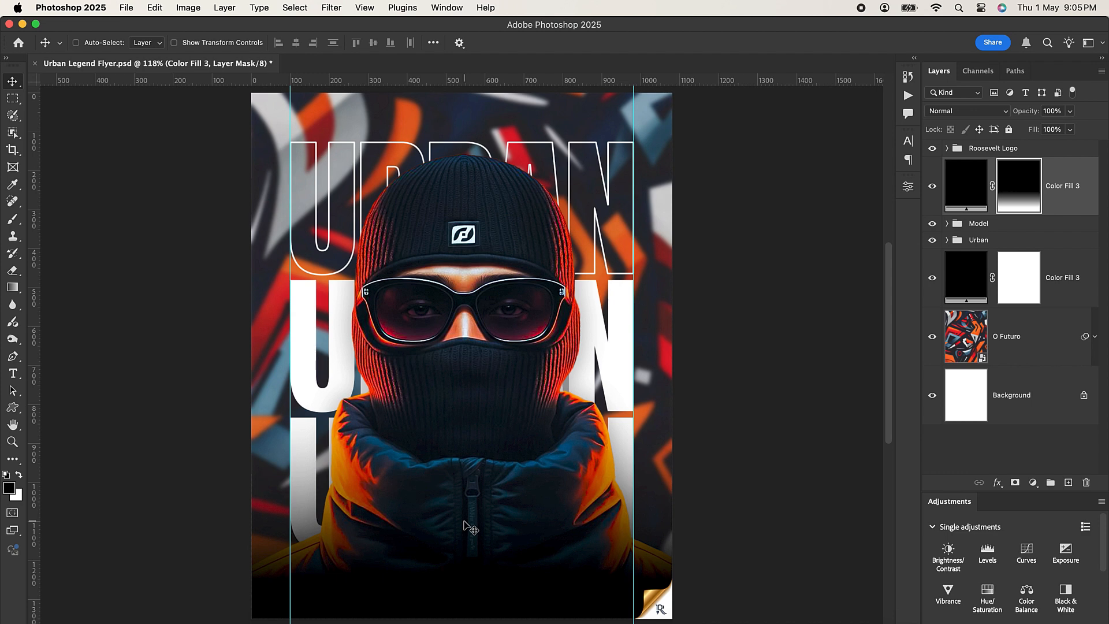
Set the upper black fill layer's opacity to 30% and compare the flyer with and without it
click(965, 186)
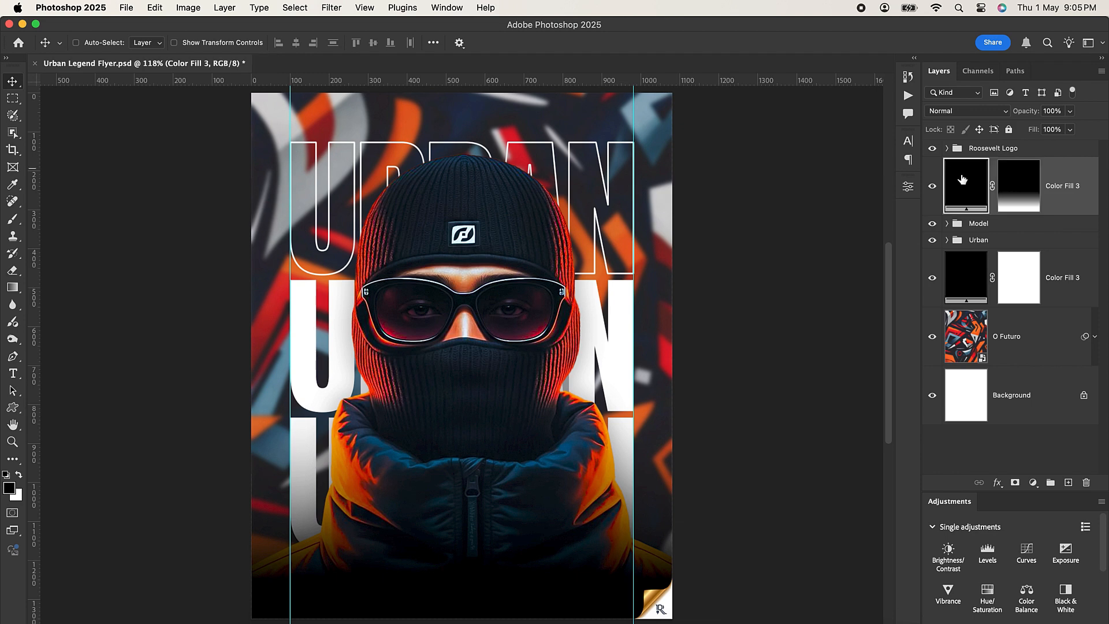
click(1062, 110)
text(30)
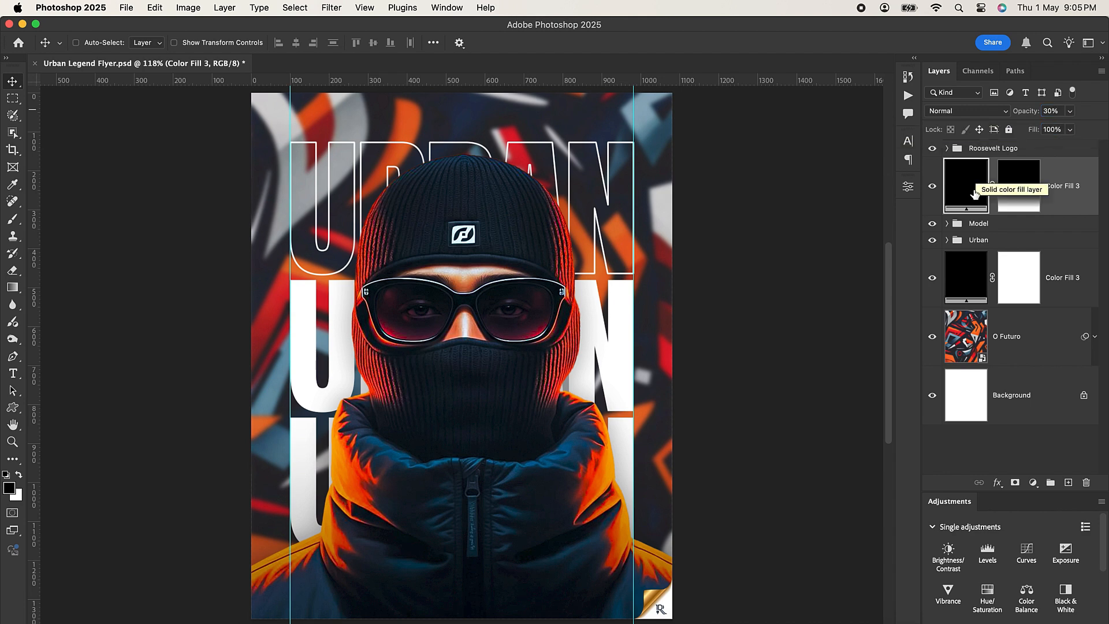
click(933, 187)
click(933, 187)
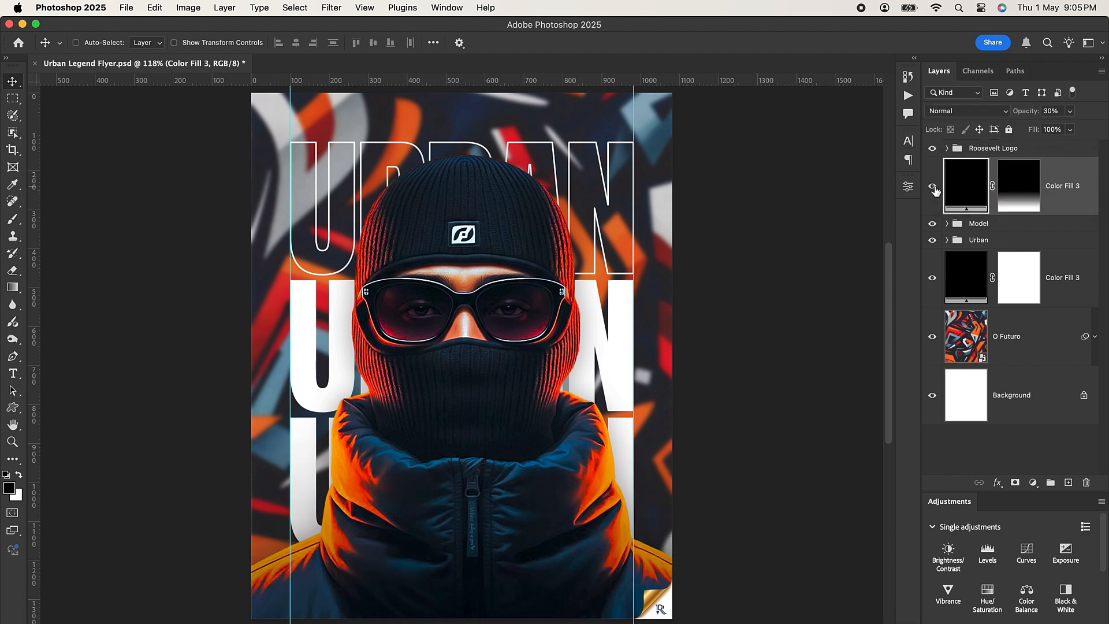
click(933, 187)
click(933, 187)
Redraw the upper fill's mask gradient with a shorter vertical span from the lower face to the jacket zip, and compare the shading
click(1020, 182)
key(g)
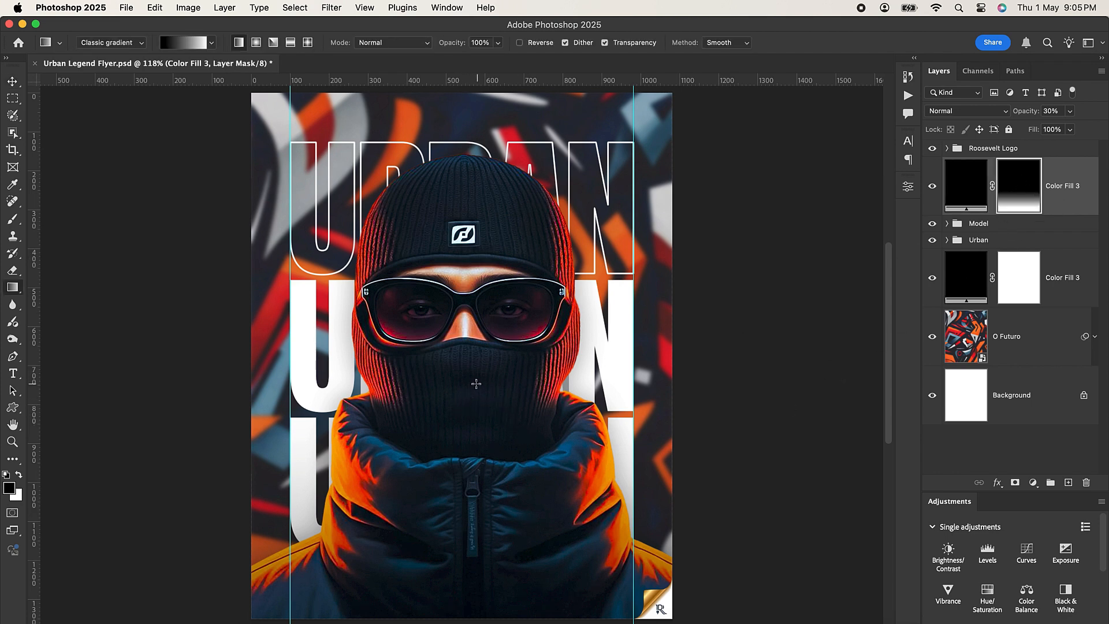
drag(476, 384, 480, 541)
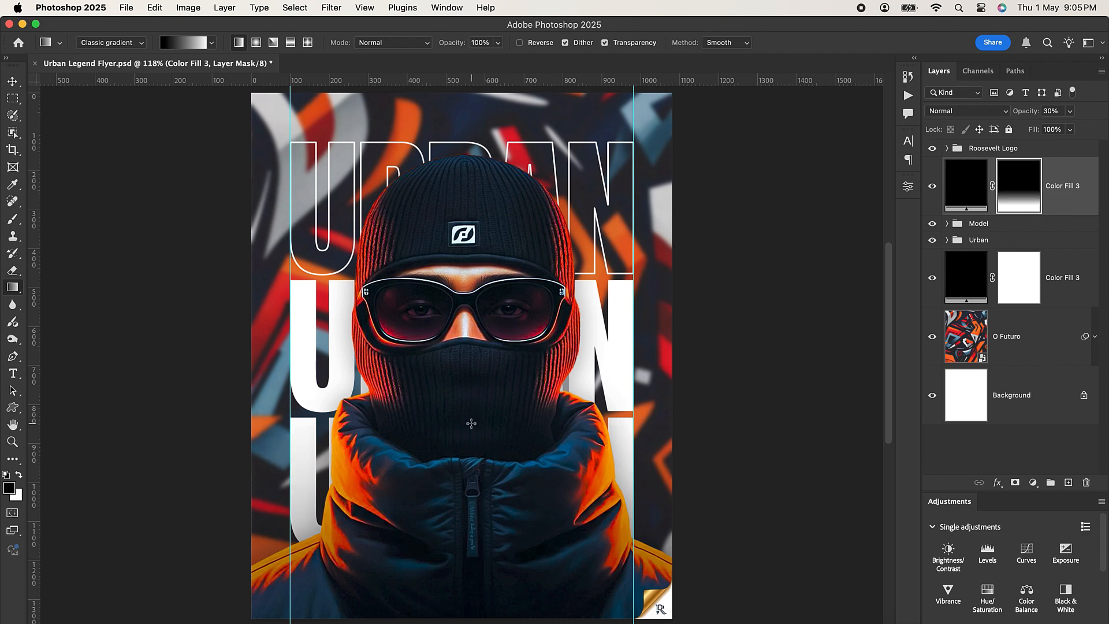
click(12, 84)
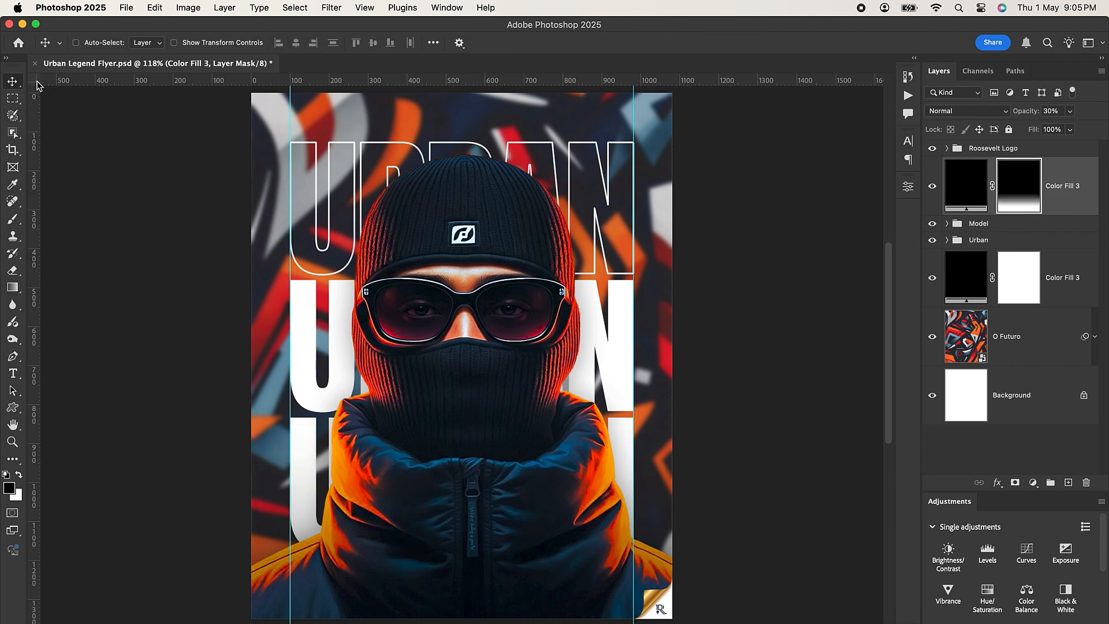
click(932, 186)
click(932, 186)
Group both black fill layers, the Model and Urban groups and the O Futuro artwork, and name the group "BG"
shift+click(1062, 336)
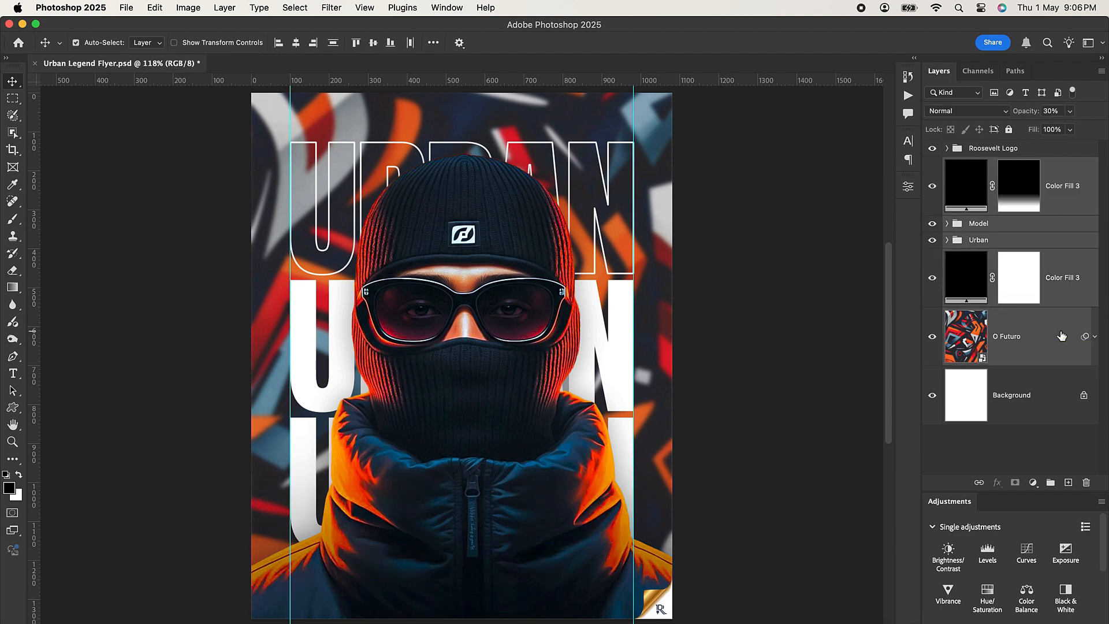
key(super+g)
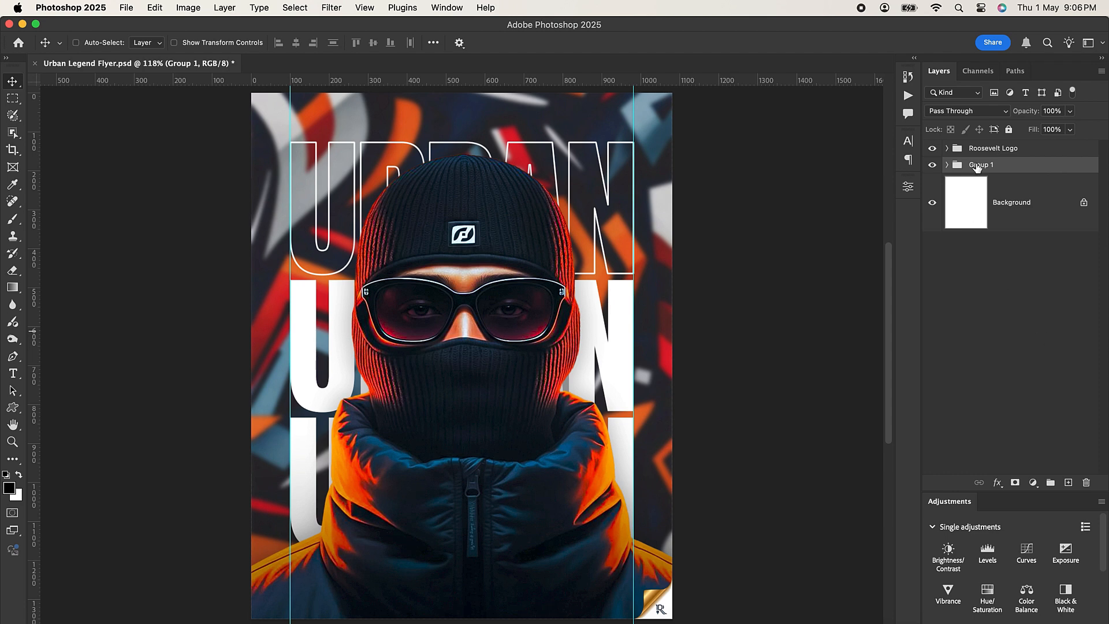
double_click(977, 166)
text(BG)
key(Return)
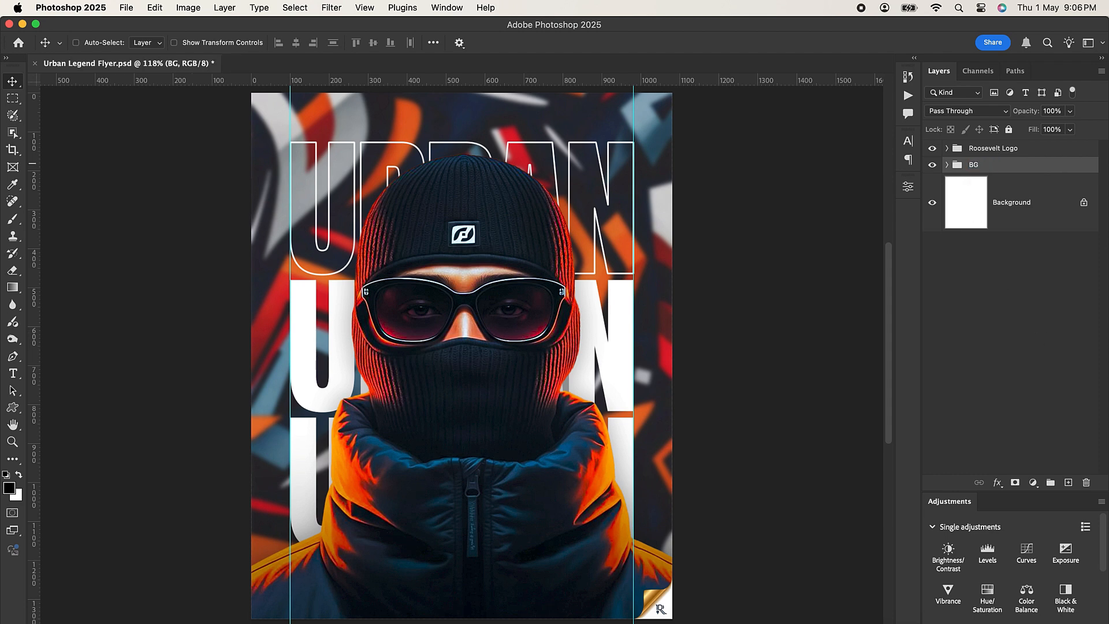
Hide and reshow the BG group to check the artwork it contains
click(932, 167)
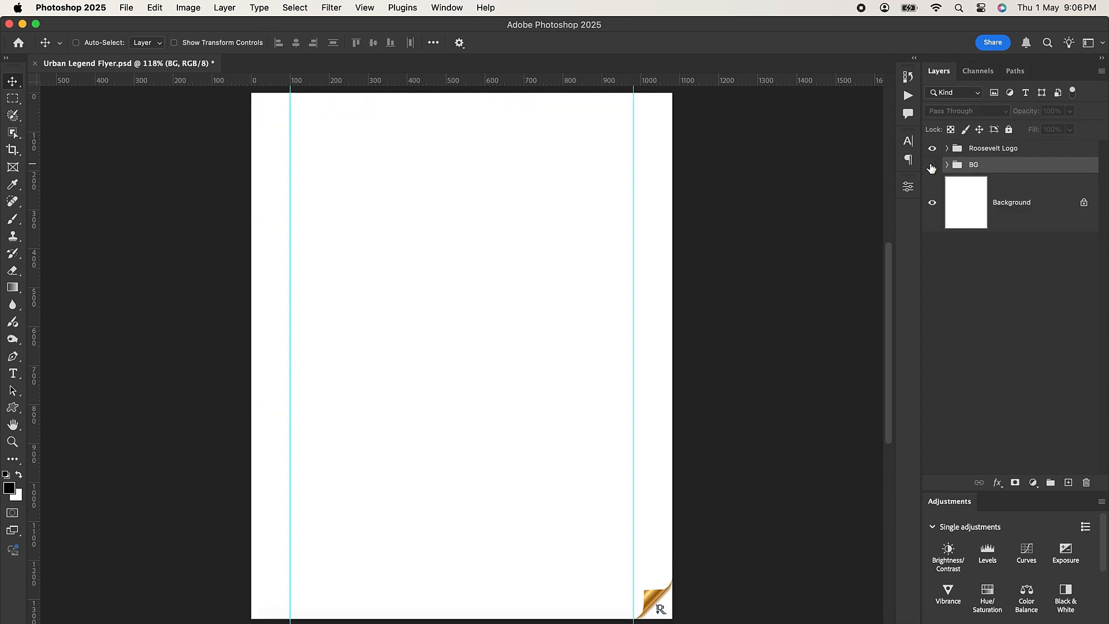
click(932, 166)
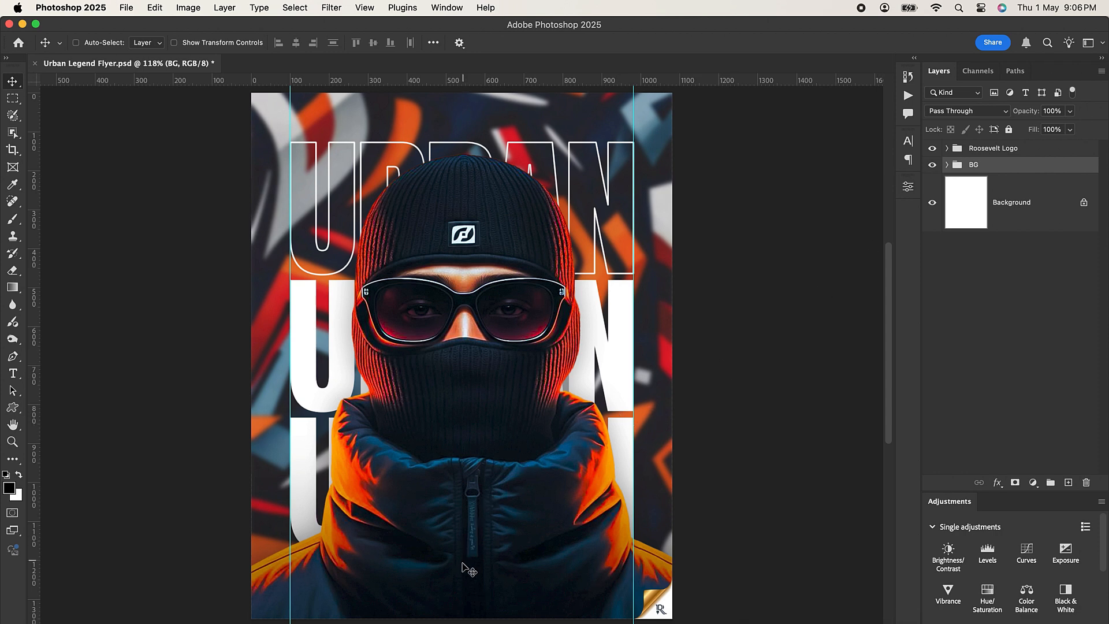
scroll(469, 571, up, 5)
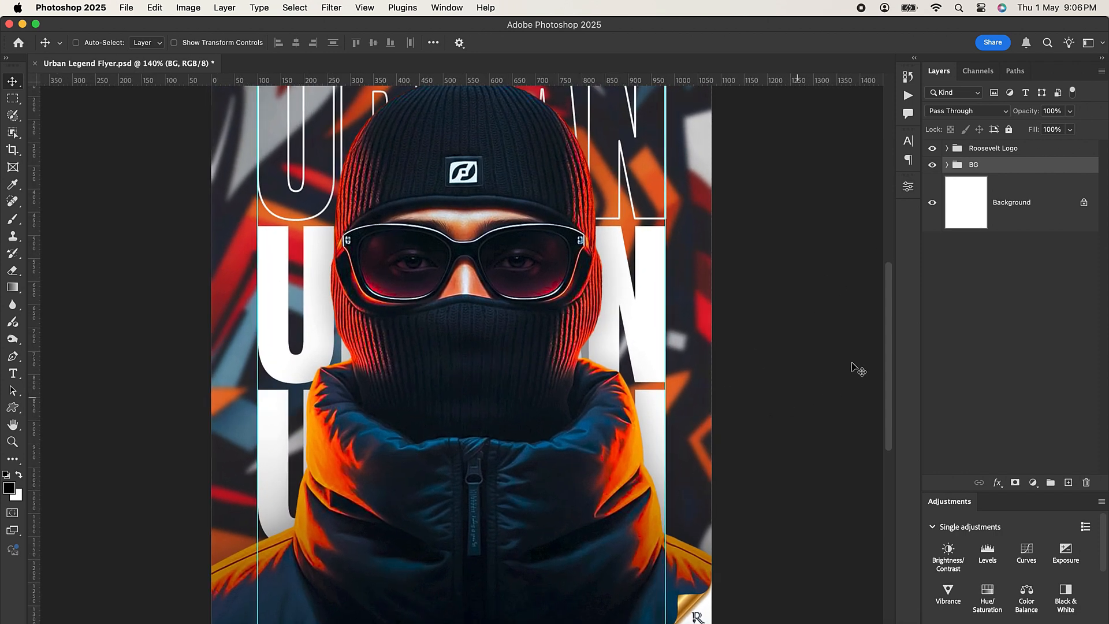
scroll(888, 322, down, 6)
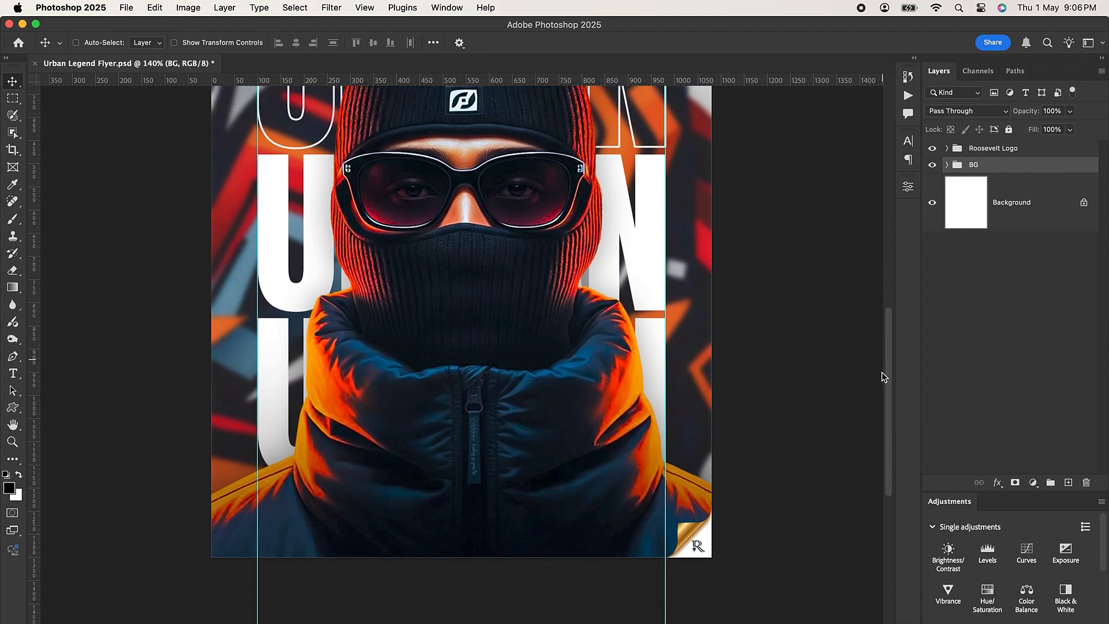
Place Torn Paper Pieces Overlay_05.png from the Urban Legend folder above the BG group, scaled to about 26%, across the lower jacket
click(197, 622)
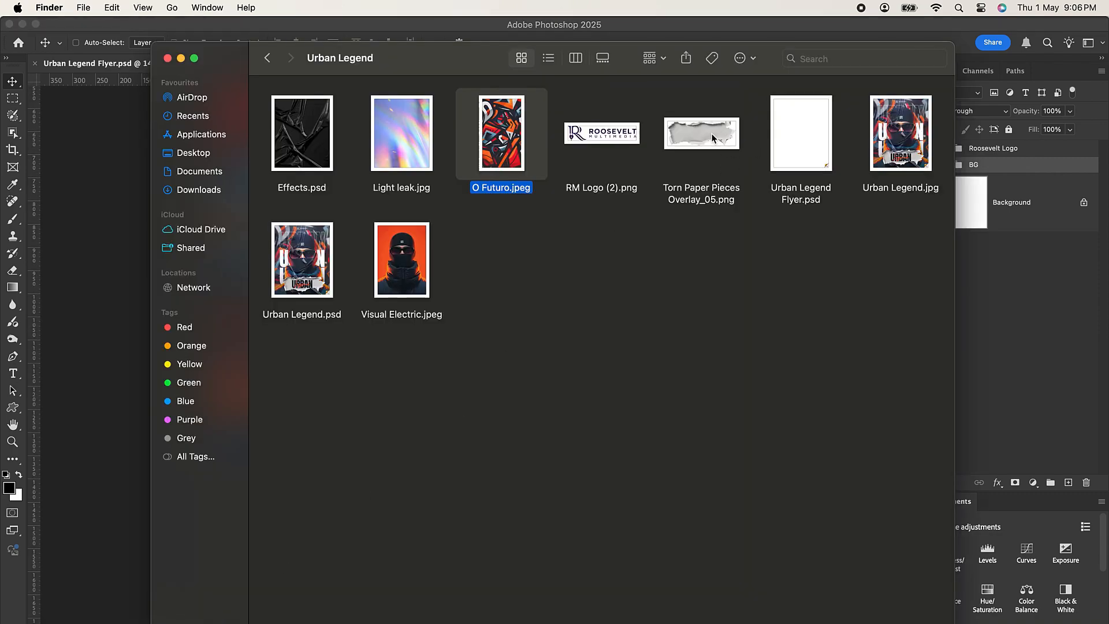
drag(714, 138, 123, 227)
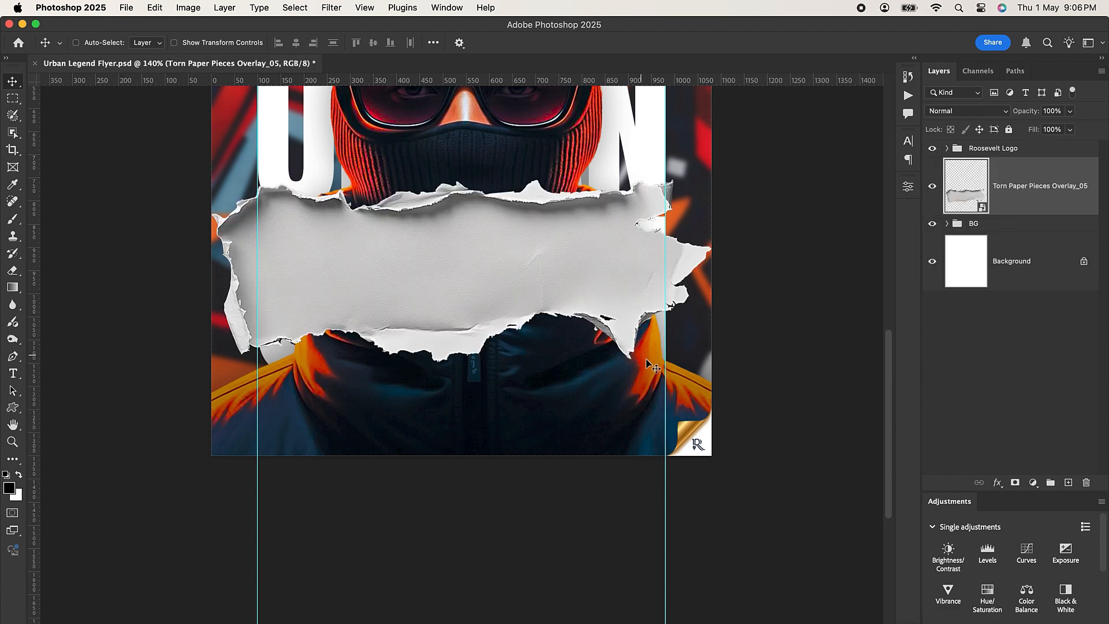
key(super+t)
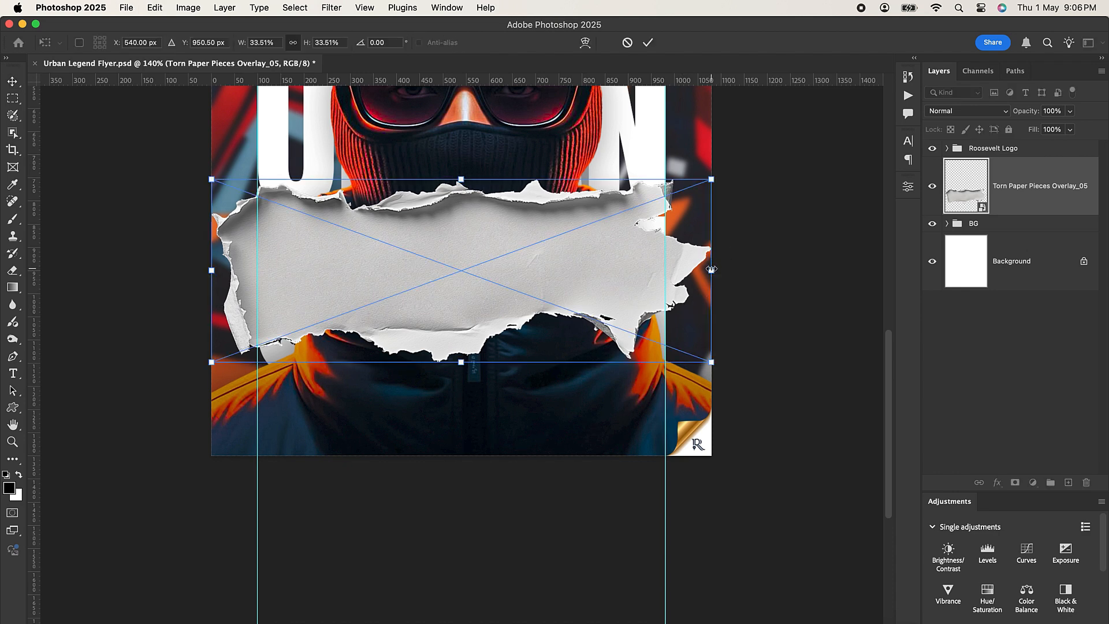
drag(711, 270, 667, 265)
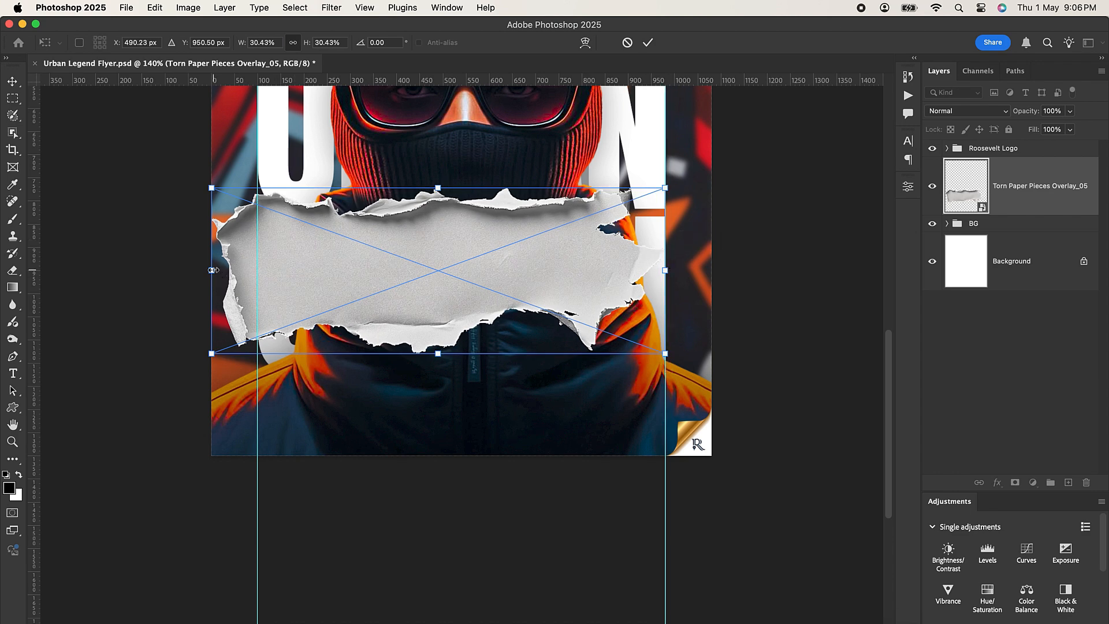
drag(213, 270, 278, 270)
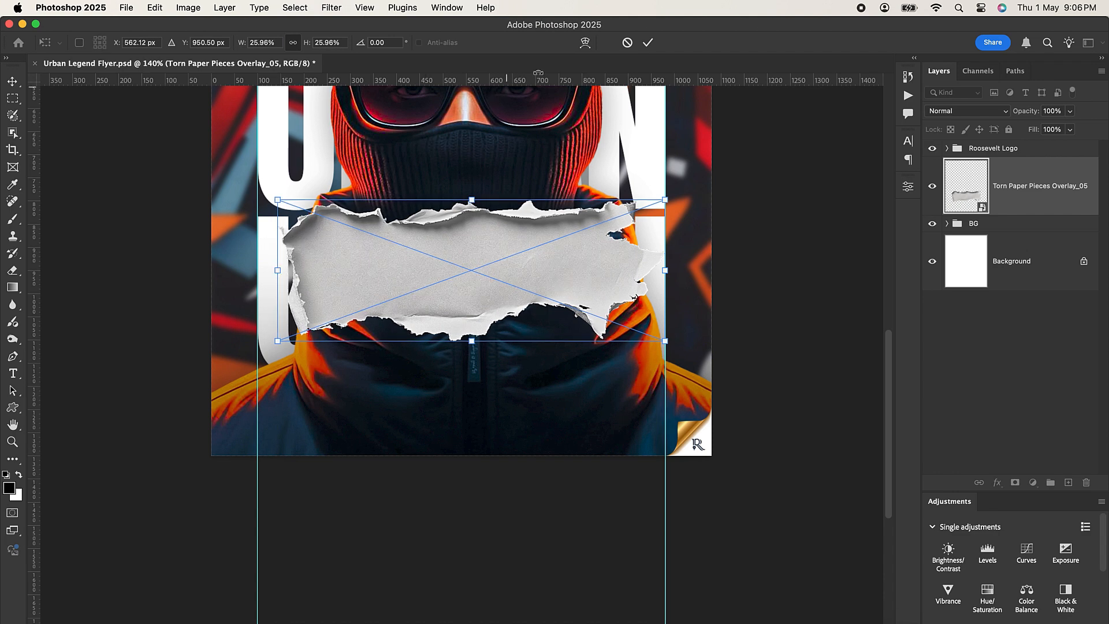
click(647, 43)
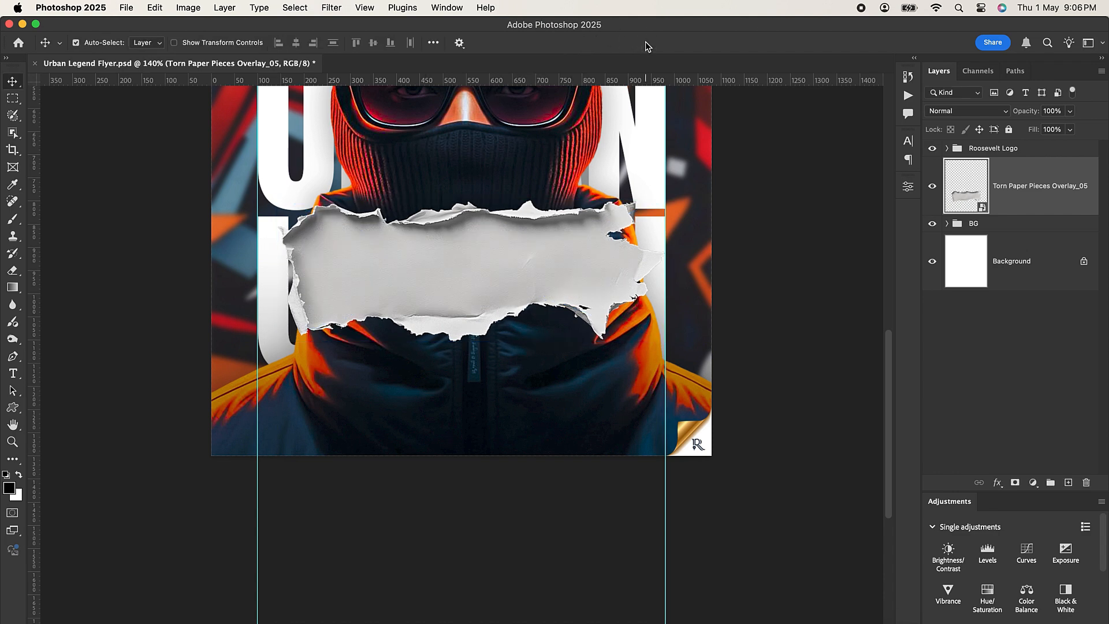
key(super+0)
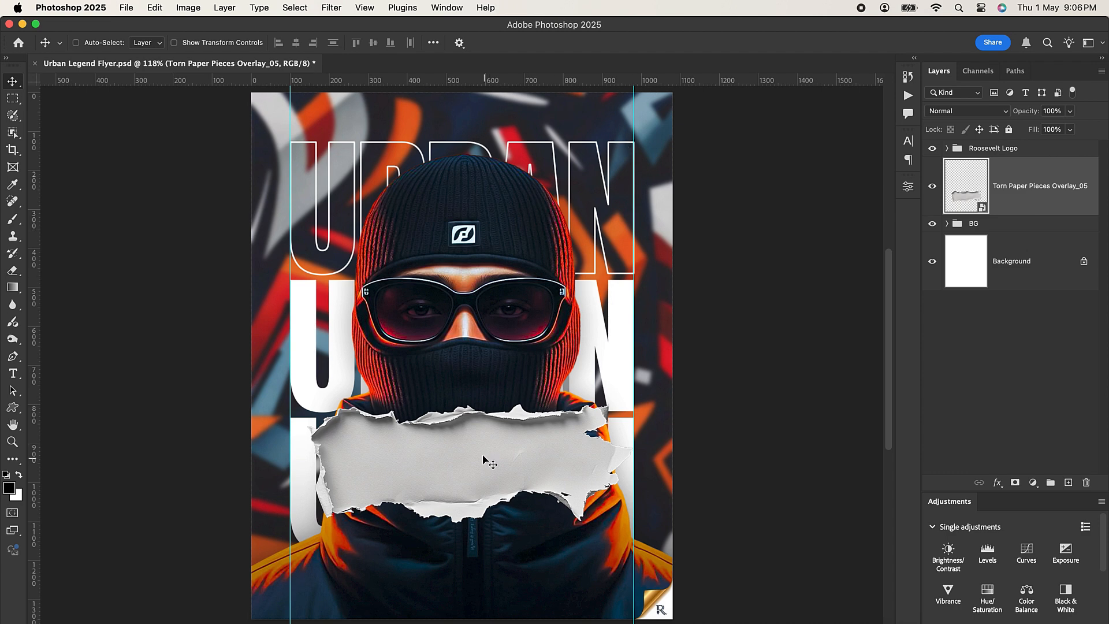
drag(487, 465, 483, 536)
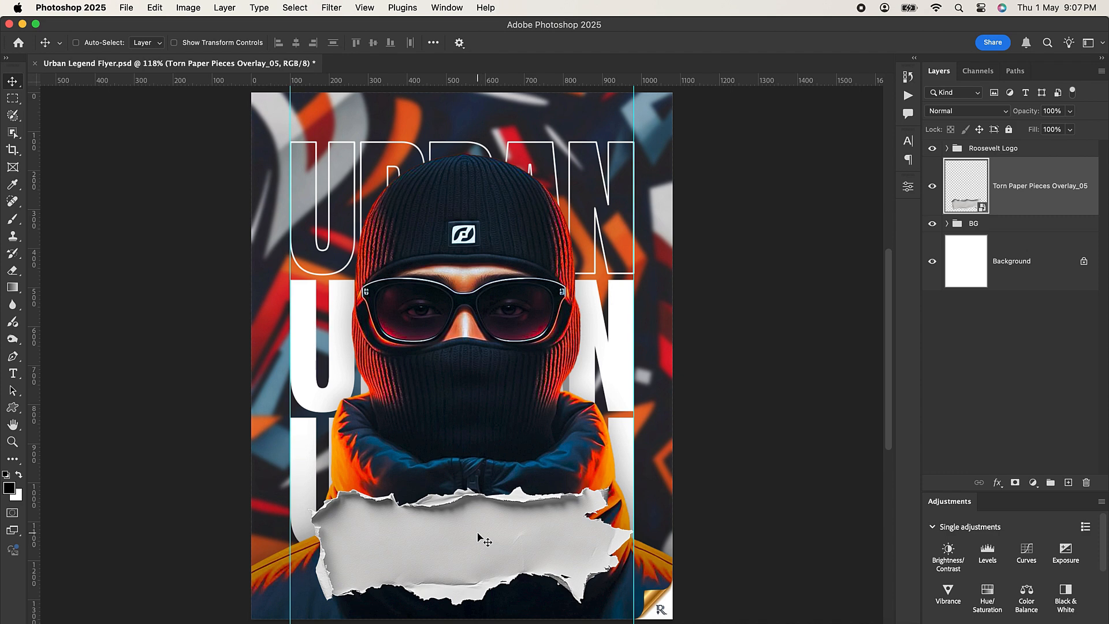
Try centring the torn paper horizontally on the canvas, and shift it back towards the right guide
key(super+a)
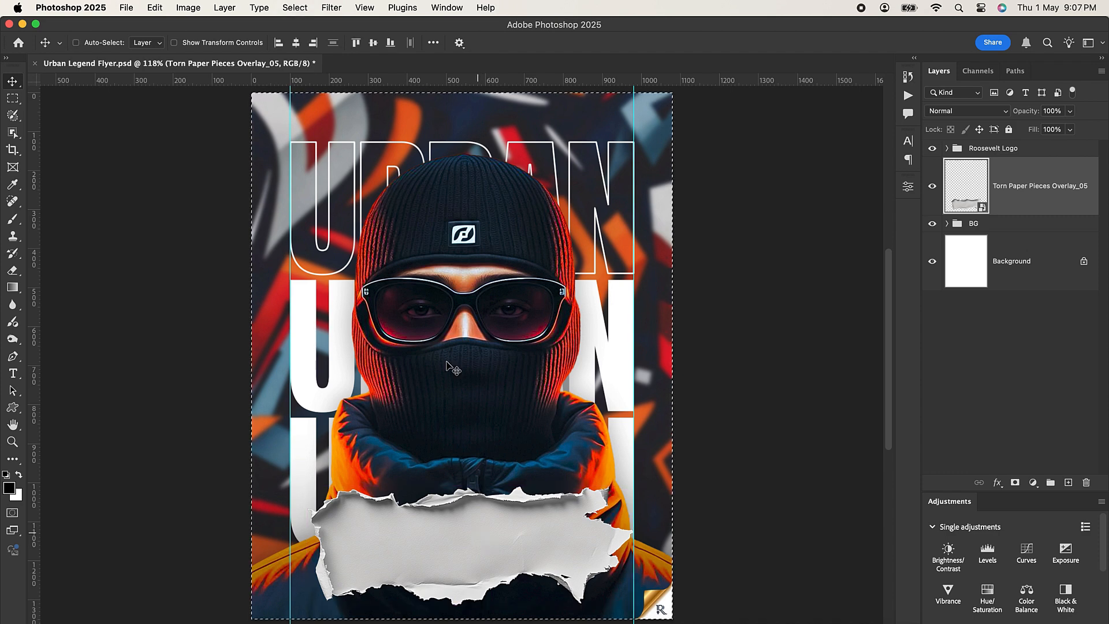
click(296, 44)
key(super+d)
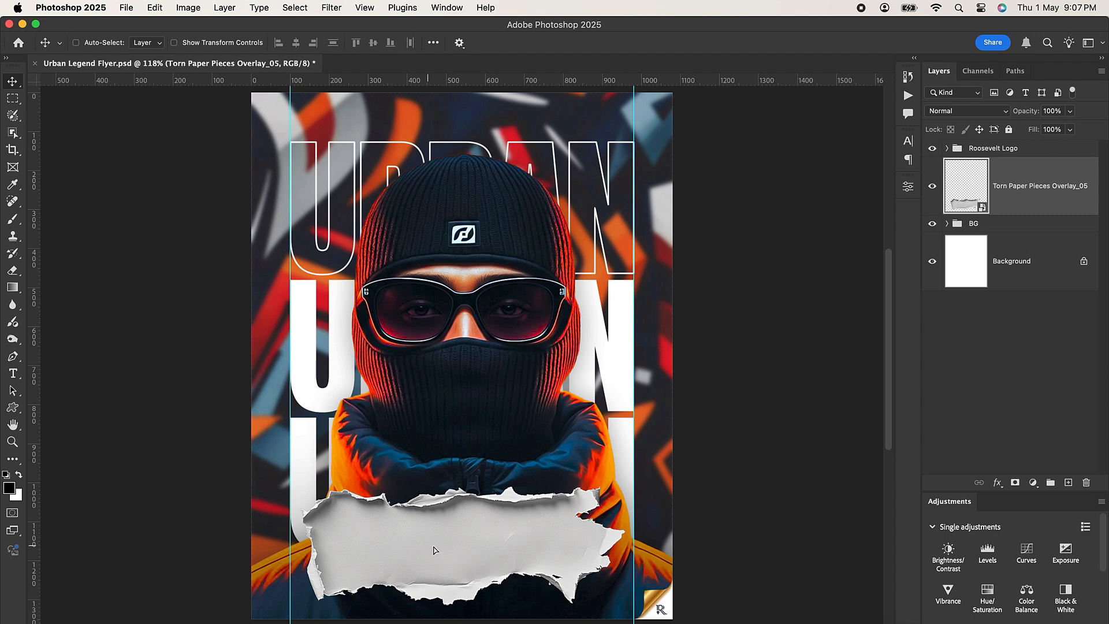
drag(434, 549, 456, 542)
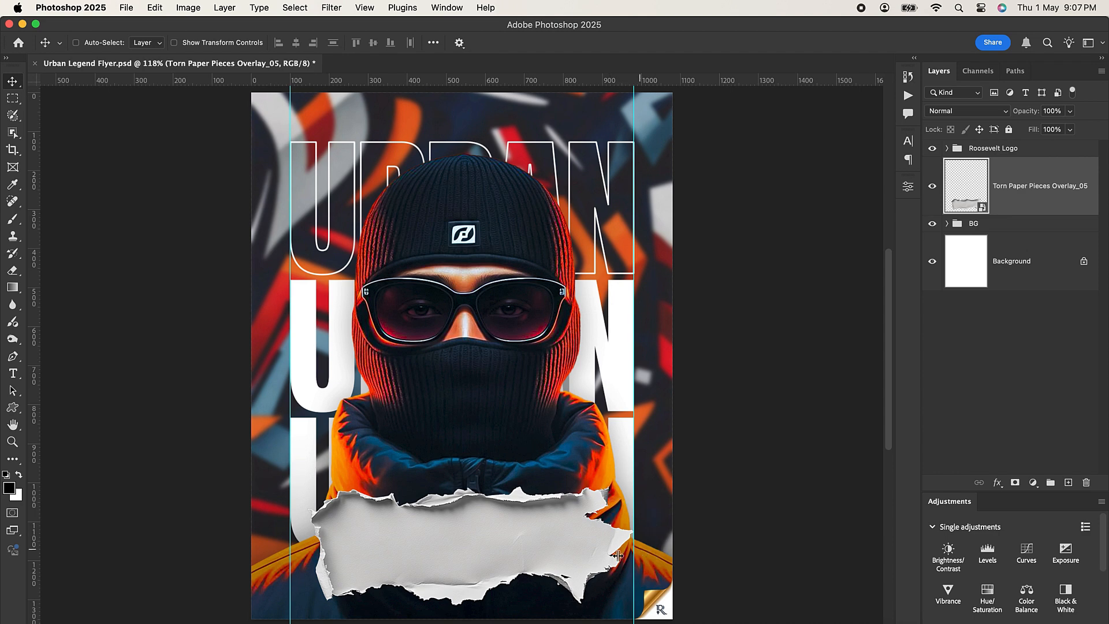
scroll(469, 608, up, 5)
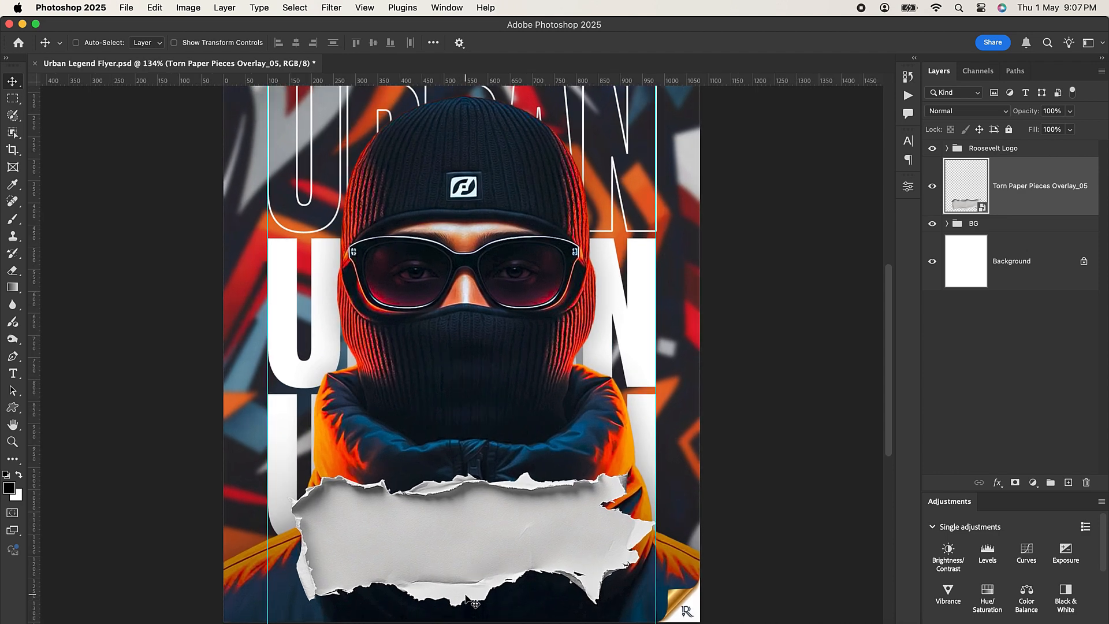
scroll(484, 523, down, 4)
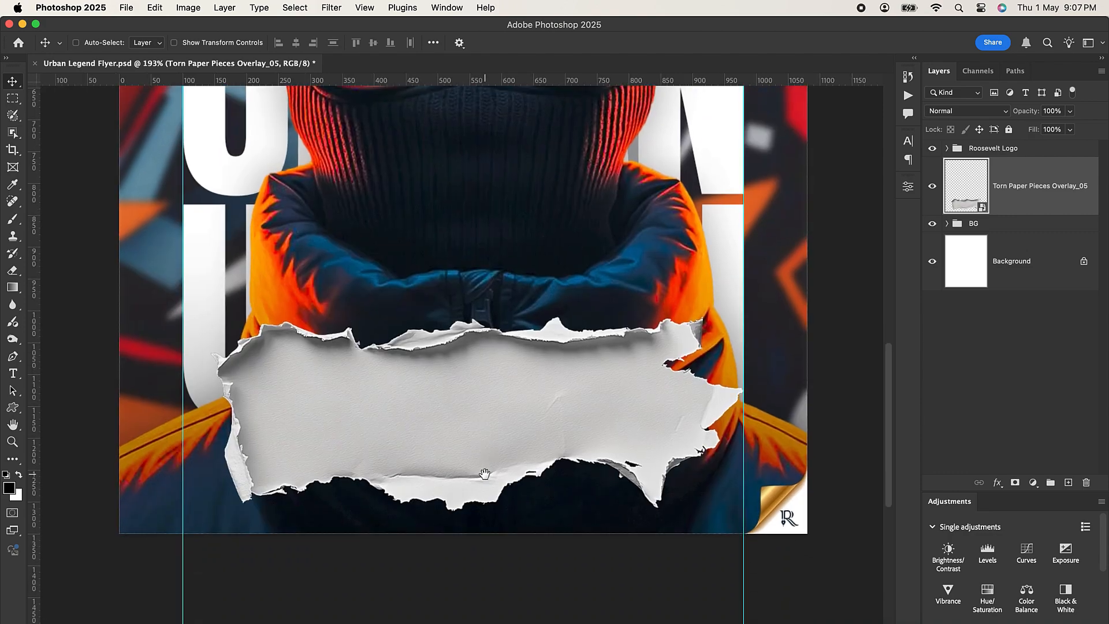
click(13, 375)
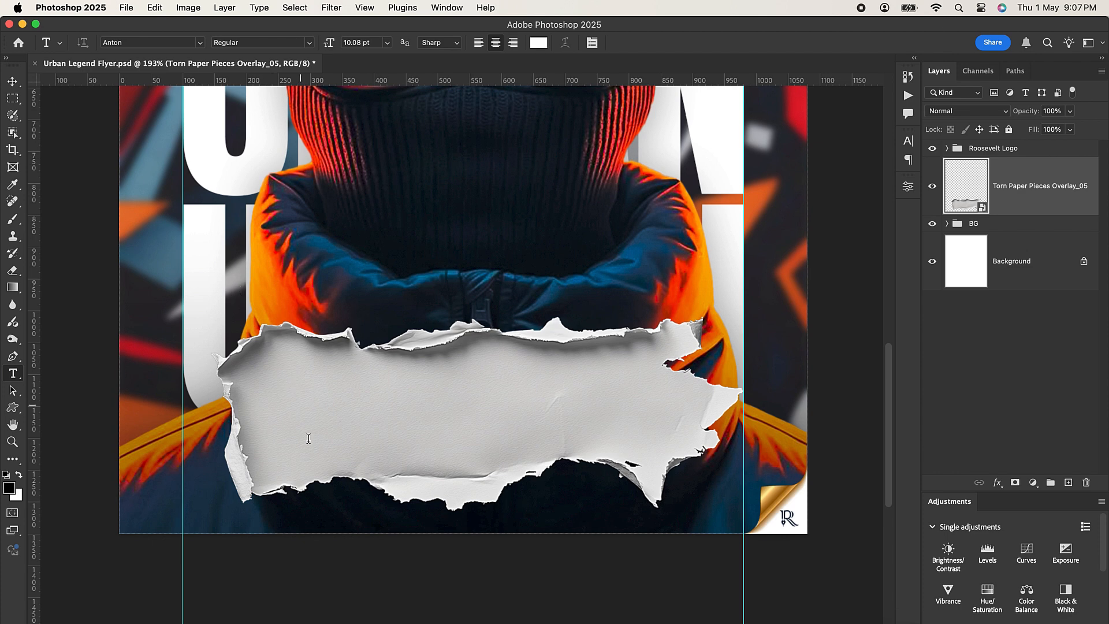
click(381, 482)
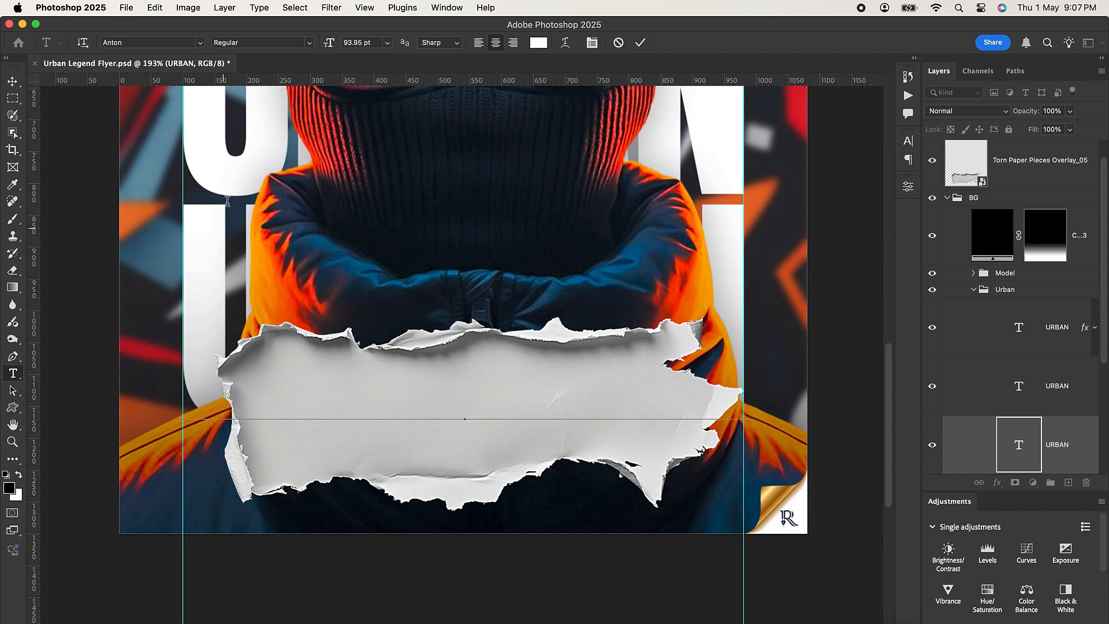
click(640, 42)
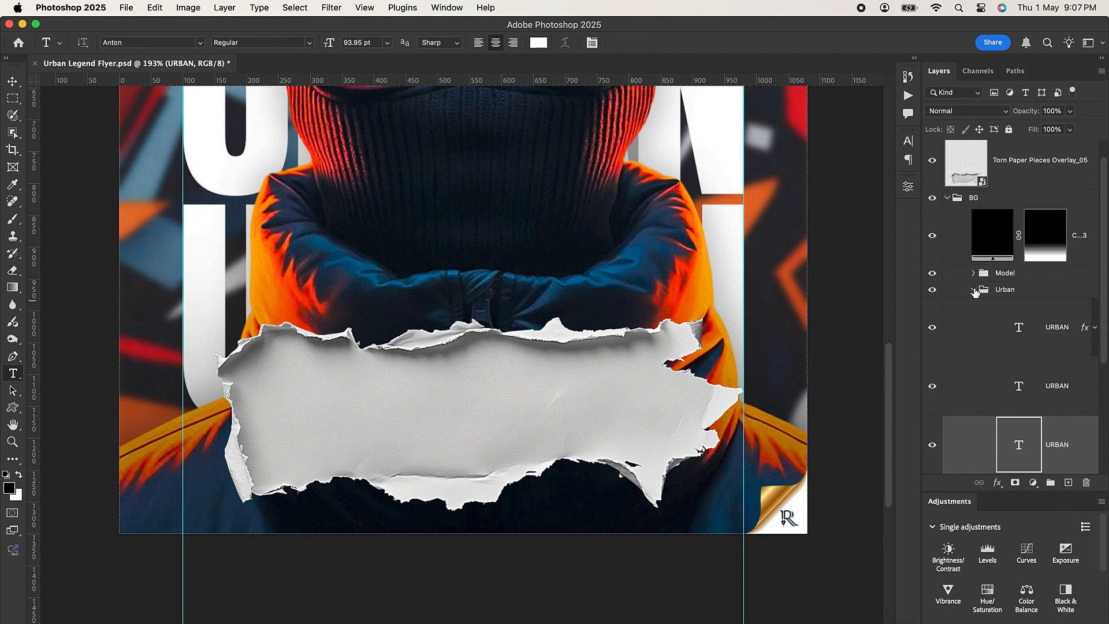
click(974, 290)
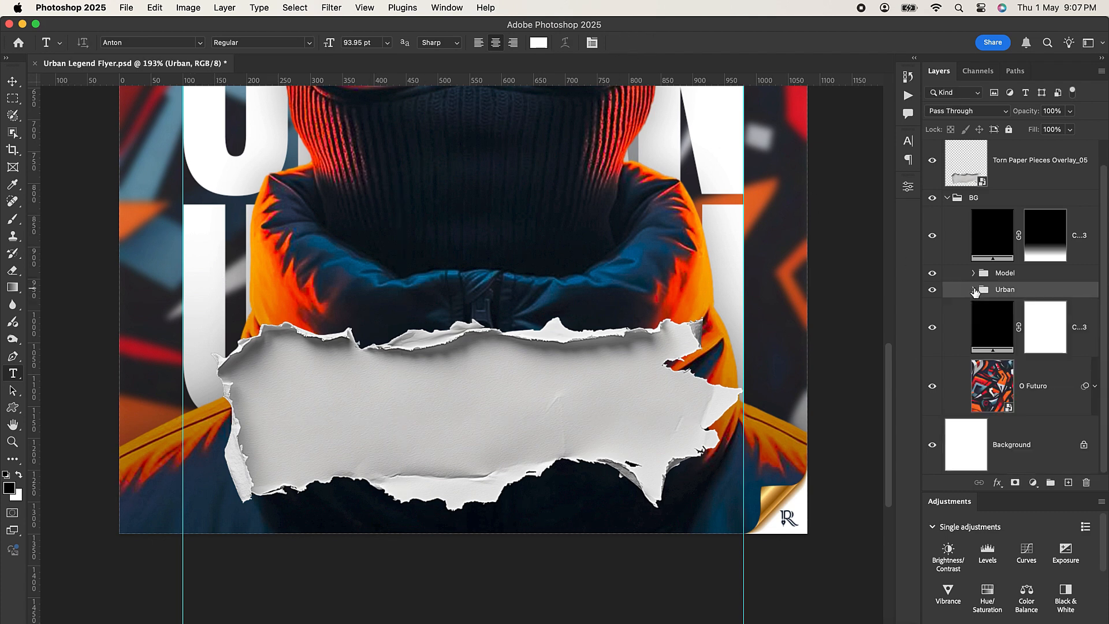
Hide the Urban title group and add a white Anton text reading "URBAN" in the torn paper area
click(932, 292)
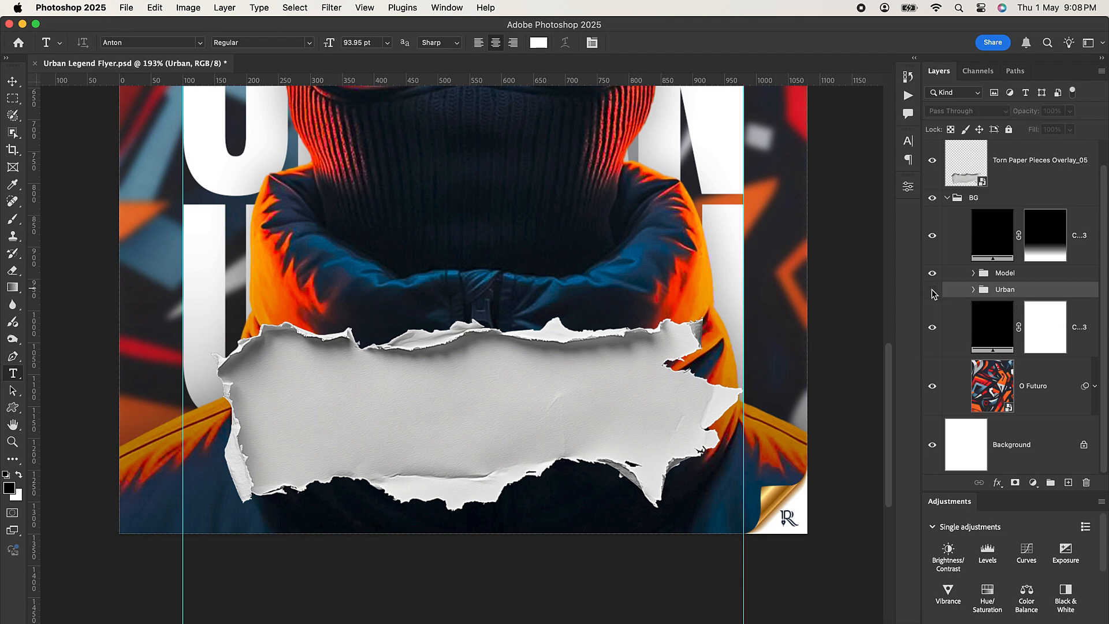
click(377, 406)
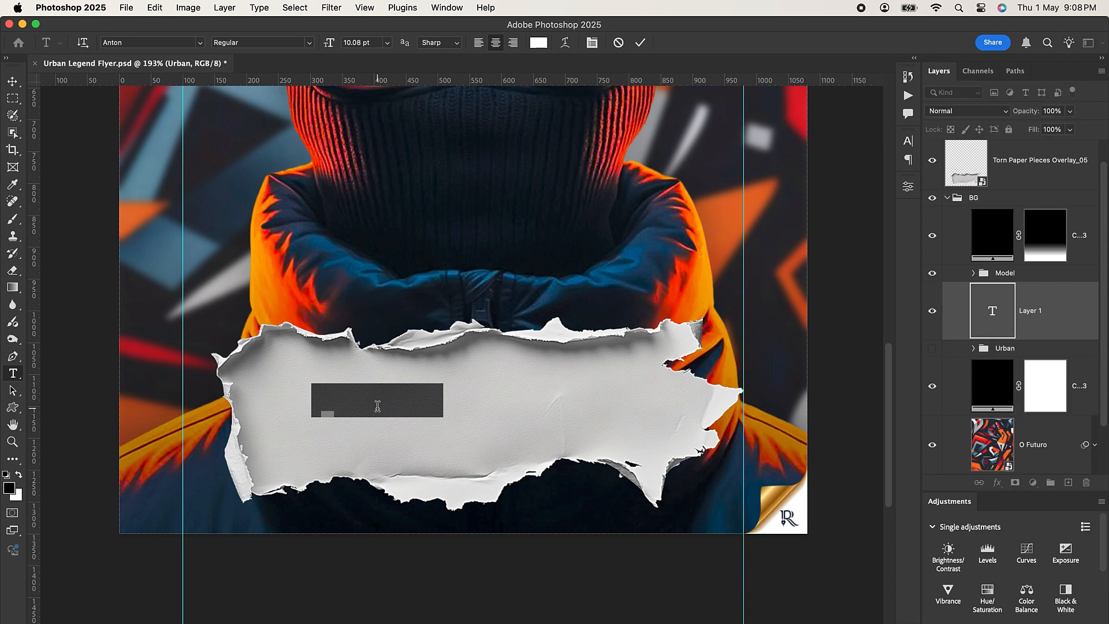
text(URBAN)
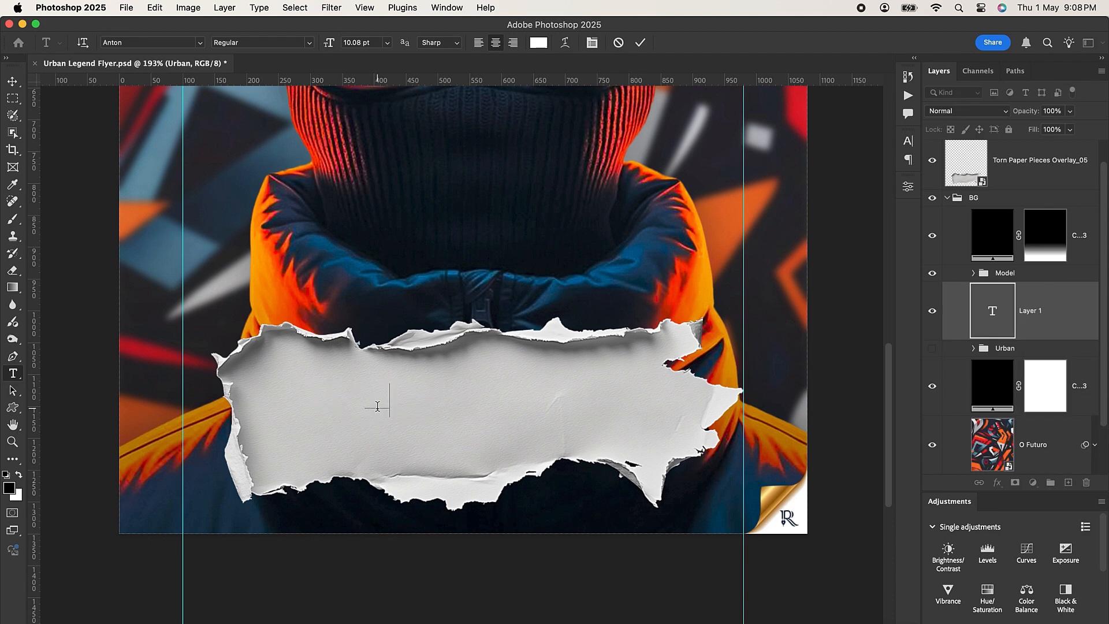
click(640, 43)
Move the new URBAN text layer above the torn paper layer and show the Urban group again
click(12, 83)
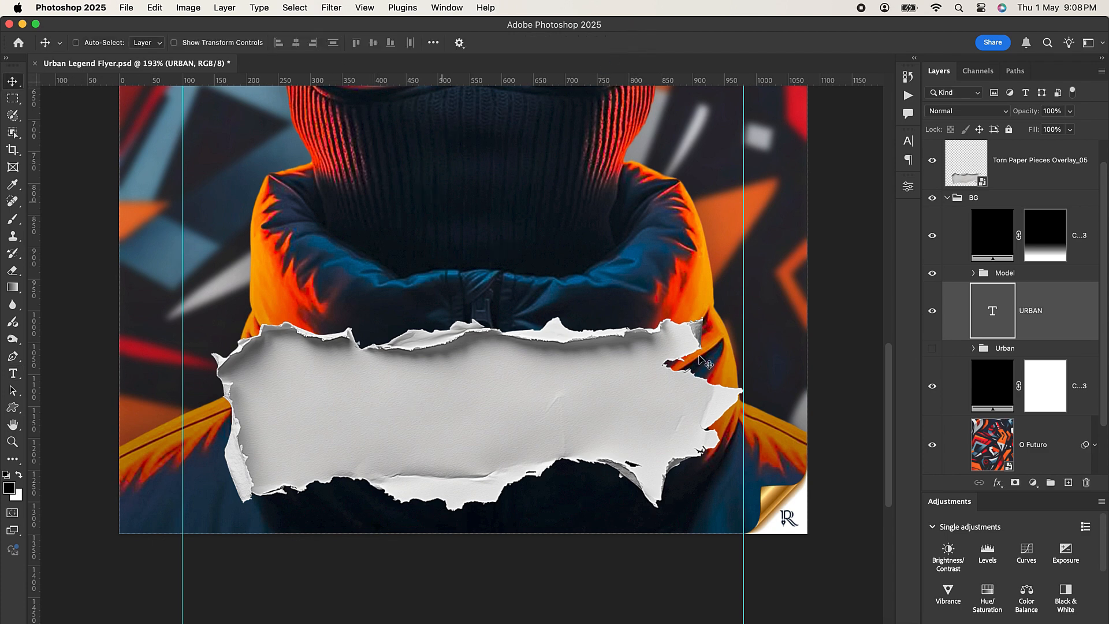
drag(1063, 319, 1050, 171)
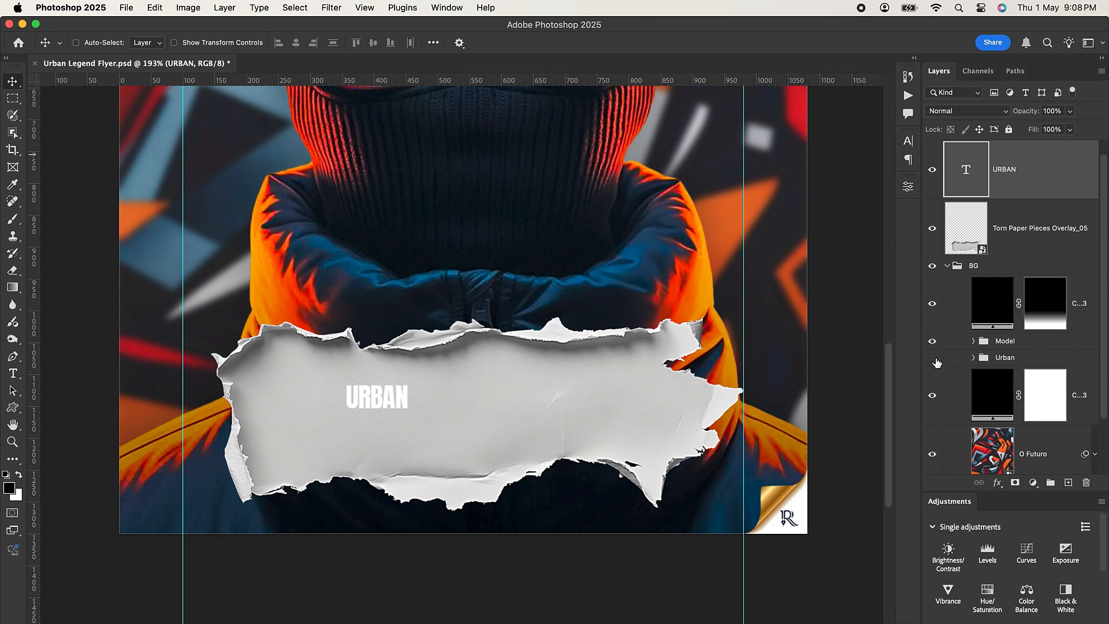
click(933, 359)
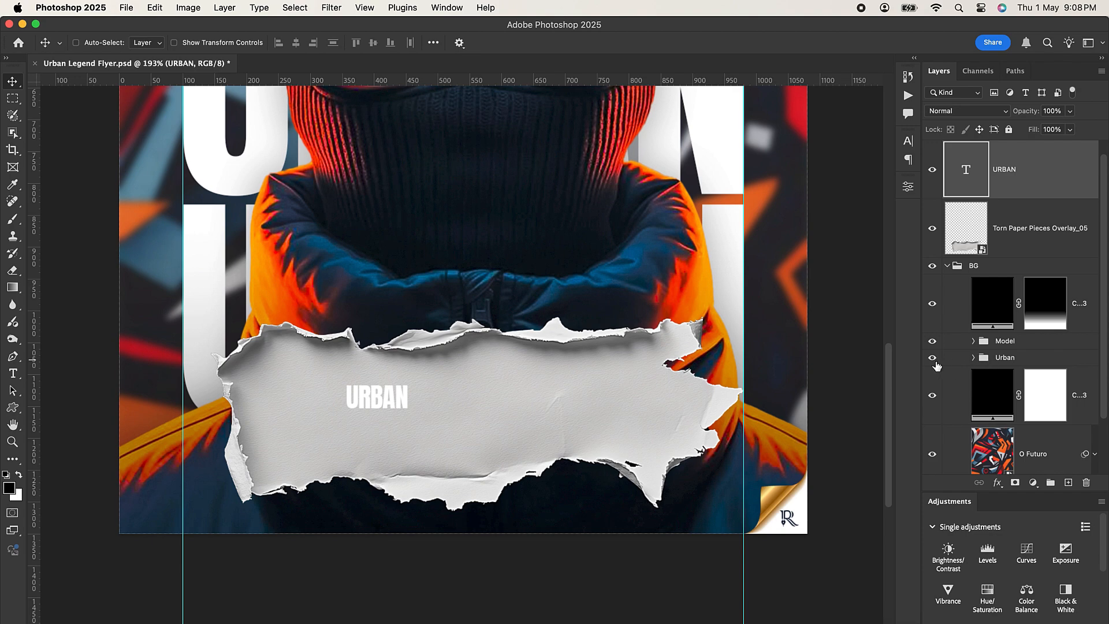
Scale the URBAN text on the torn paper to about 401% and centre it horizontally on the canvas
key(super+0)
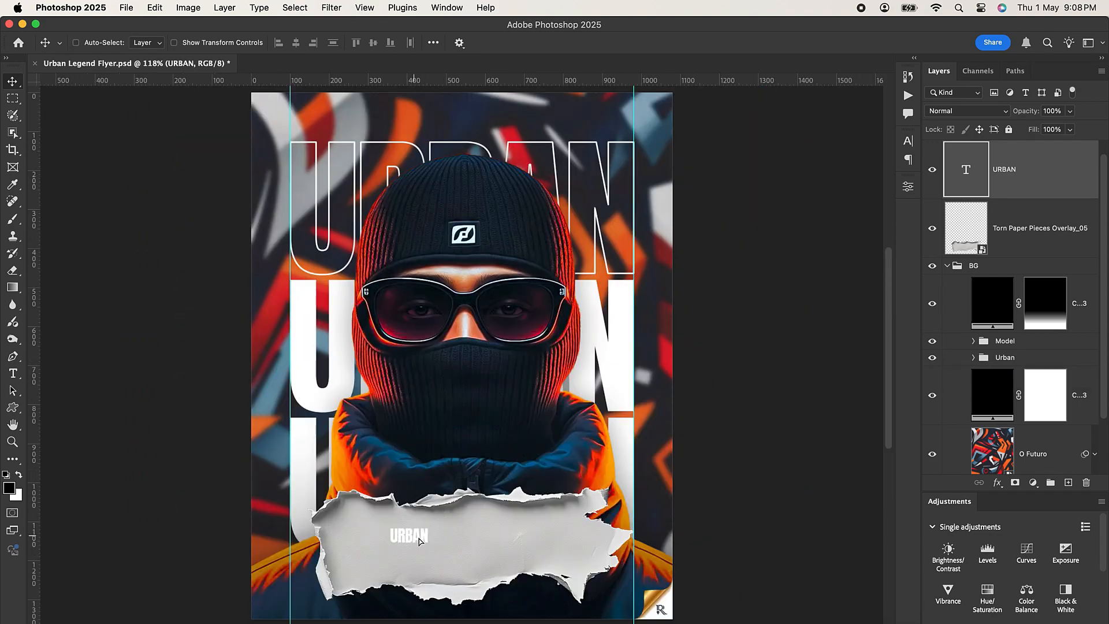
key(super+t)
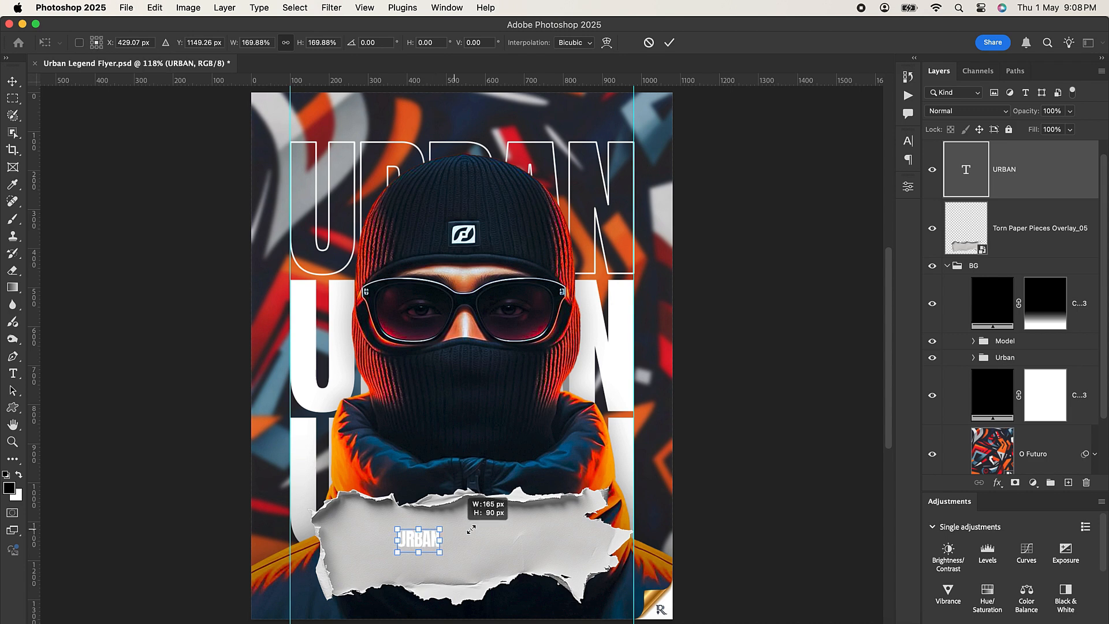
drag(471, 529, 523, 502)
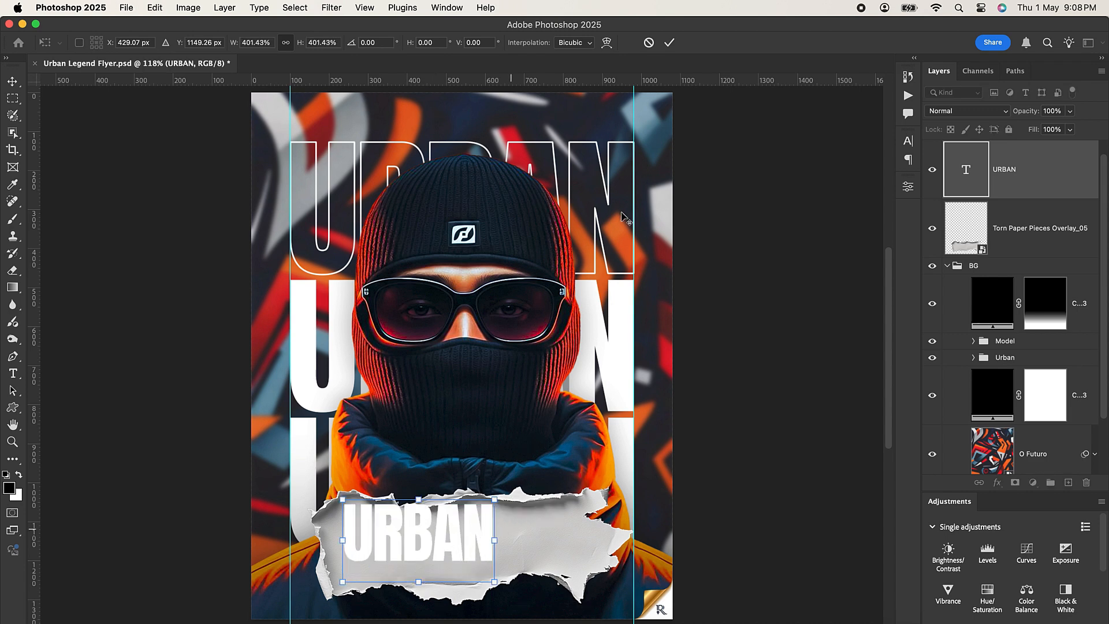
click(671, 44)
key(super+a)
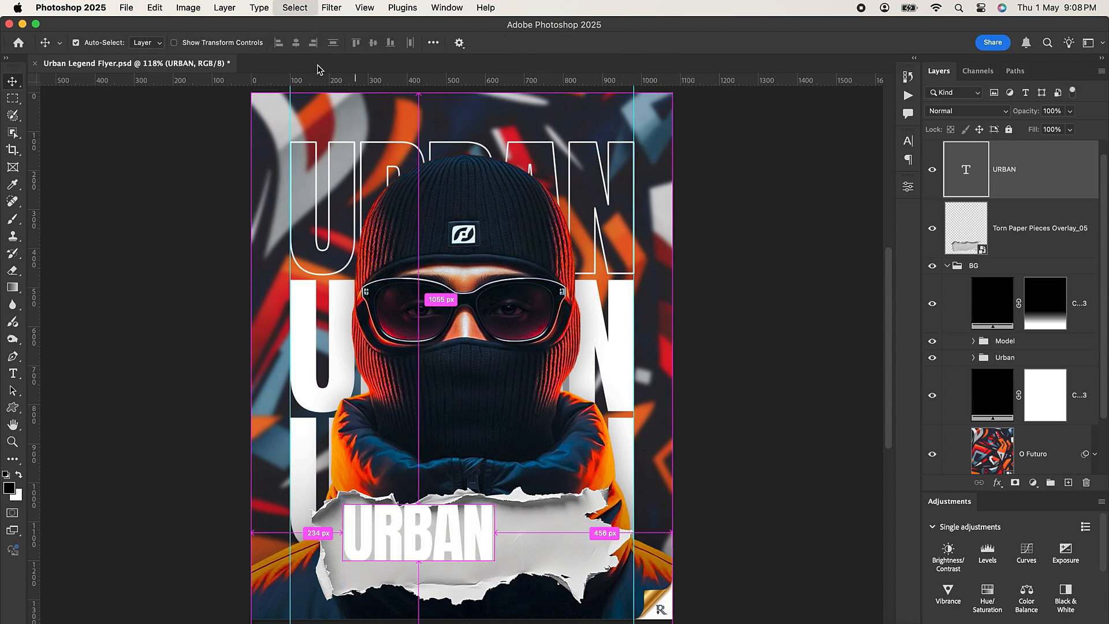
click(295, 42)
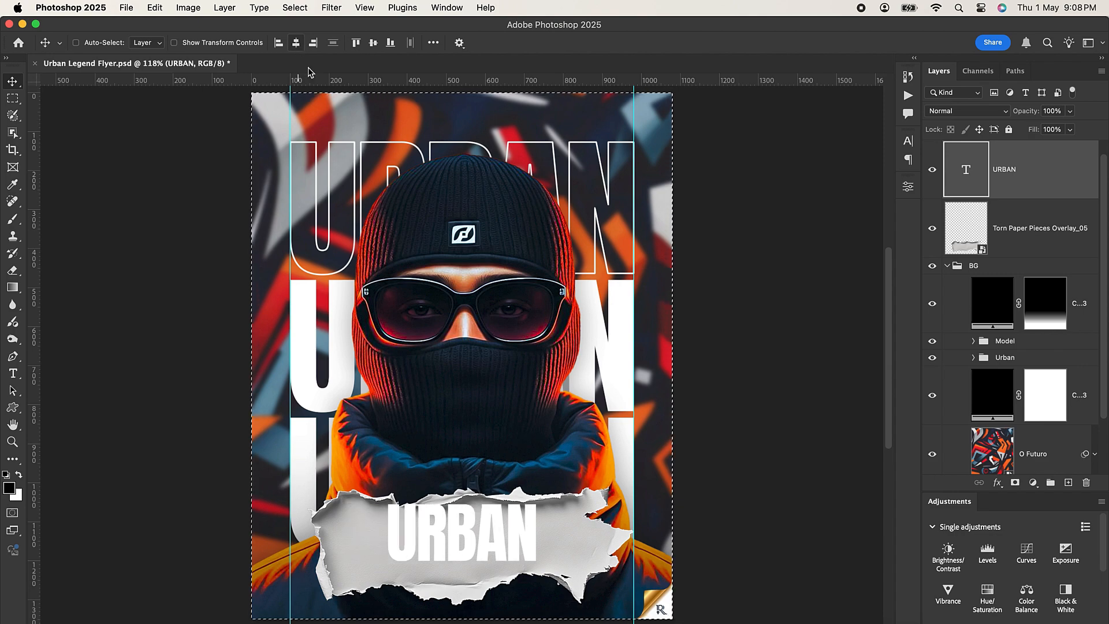
key(super+d)
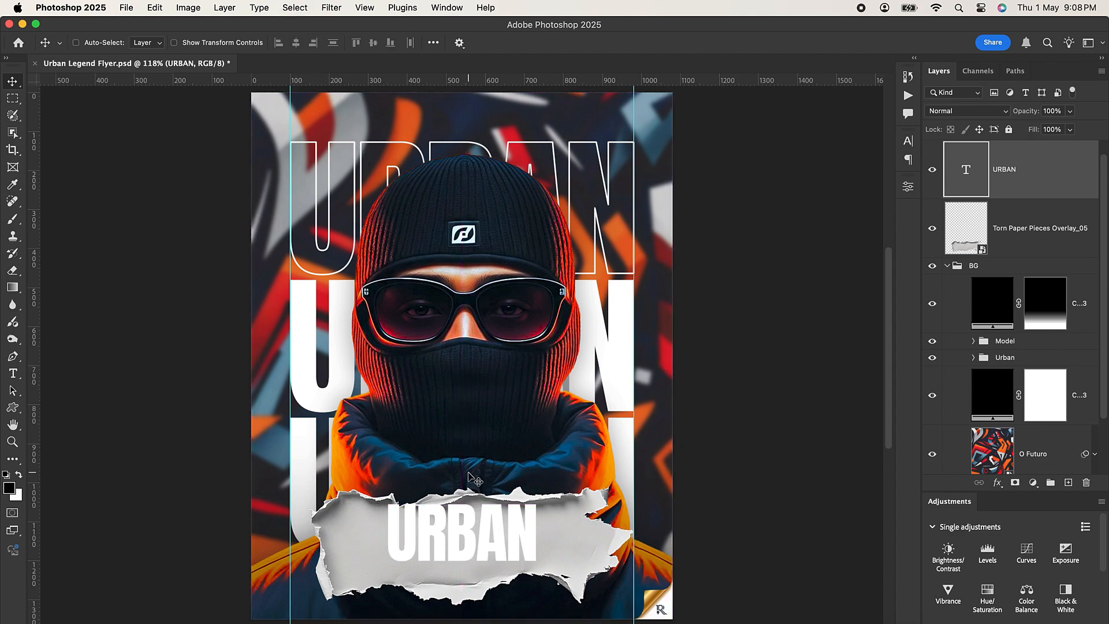
scroll(469, 472, down, 2)
scroll(470, 472, up, 12)
scroll(470, 472, down, 7)
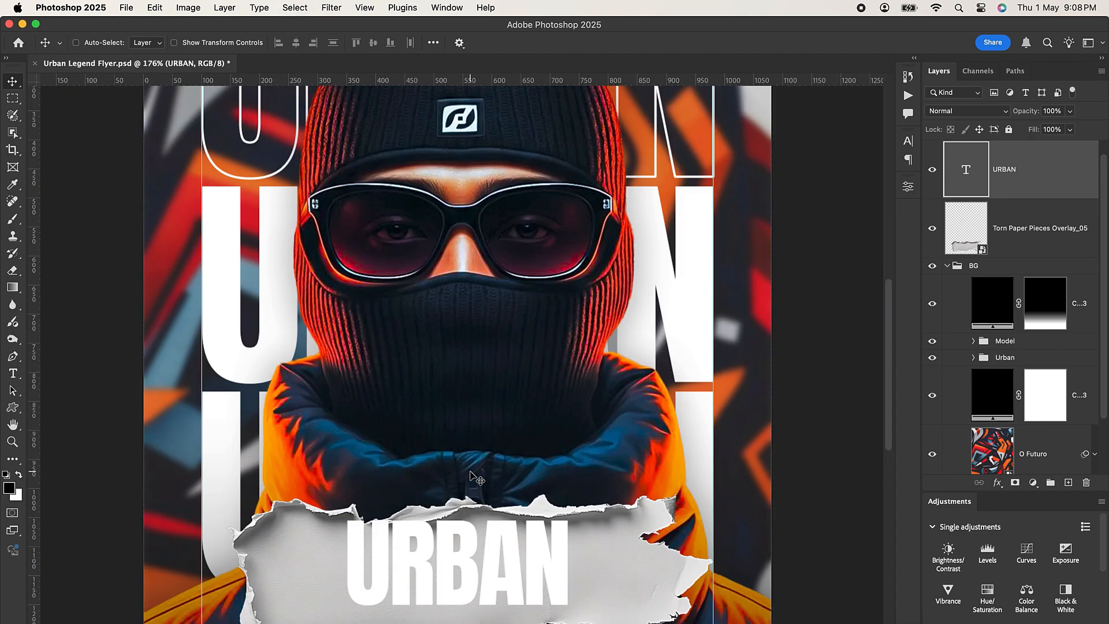
scroll(471, 472, up, 1)
drag(494, 478, 509, 270)
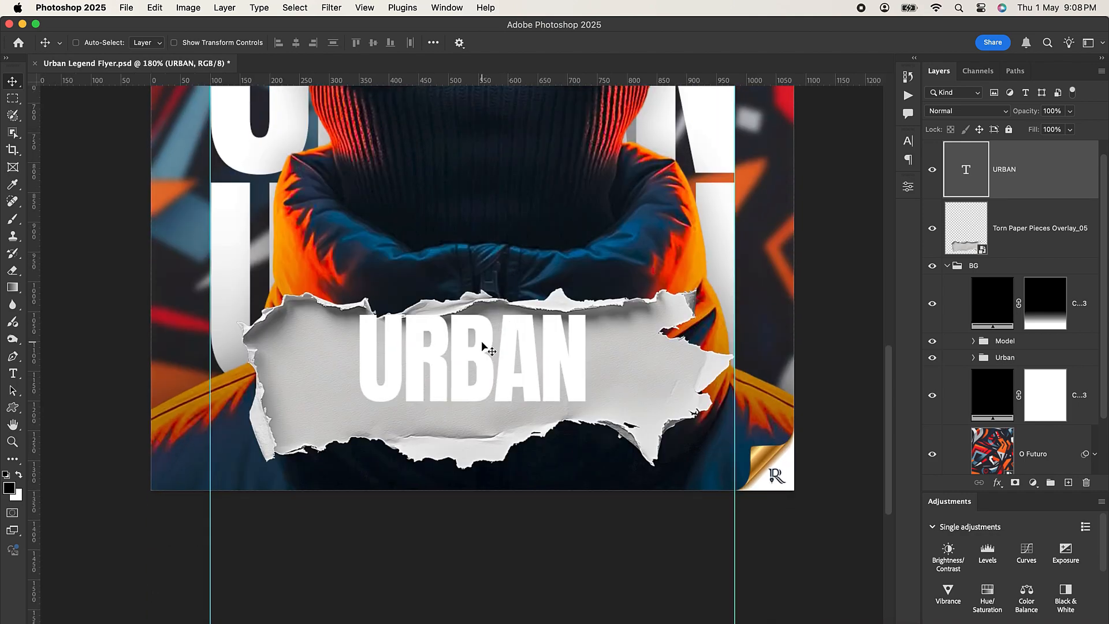
Shift the URBAN text slightly down on the torn paper and show its character settings
drag(480, 347, 480, 363)
click(908, 141)
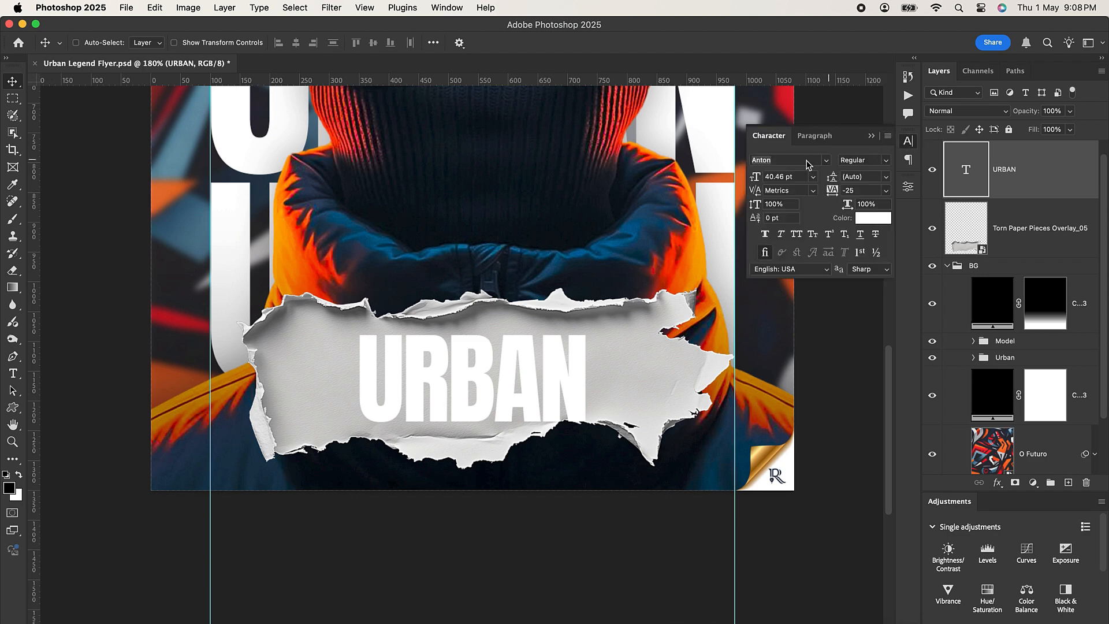
Try a font size of 31 pt on the URBAN text, and undo it
click(798, 177)
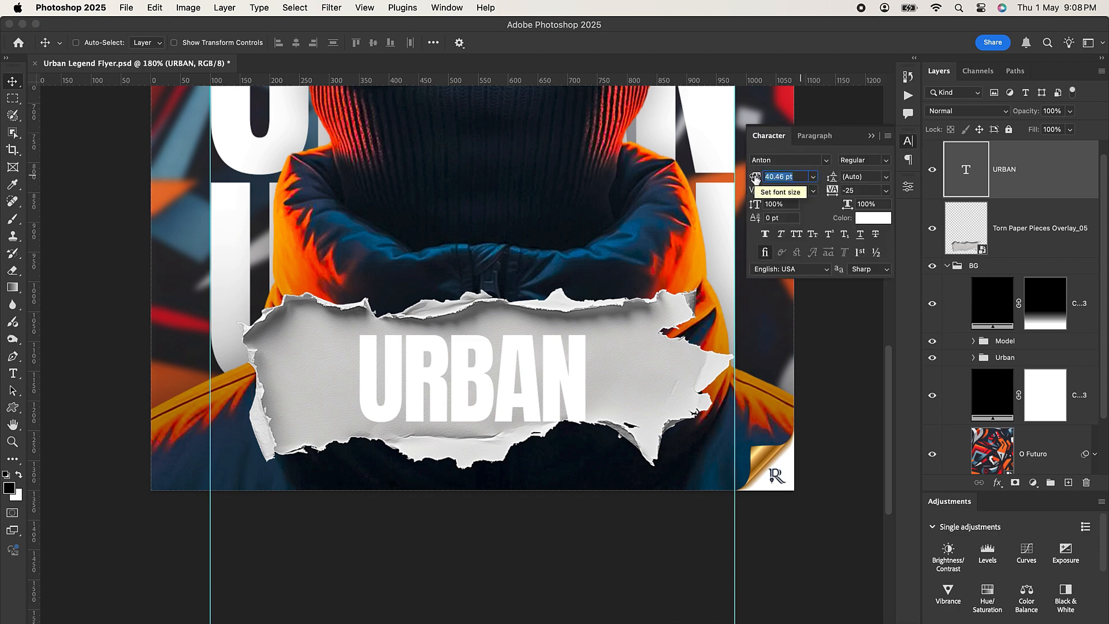
text(31)
key(Return)
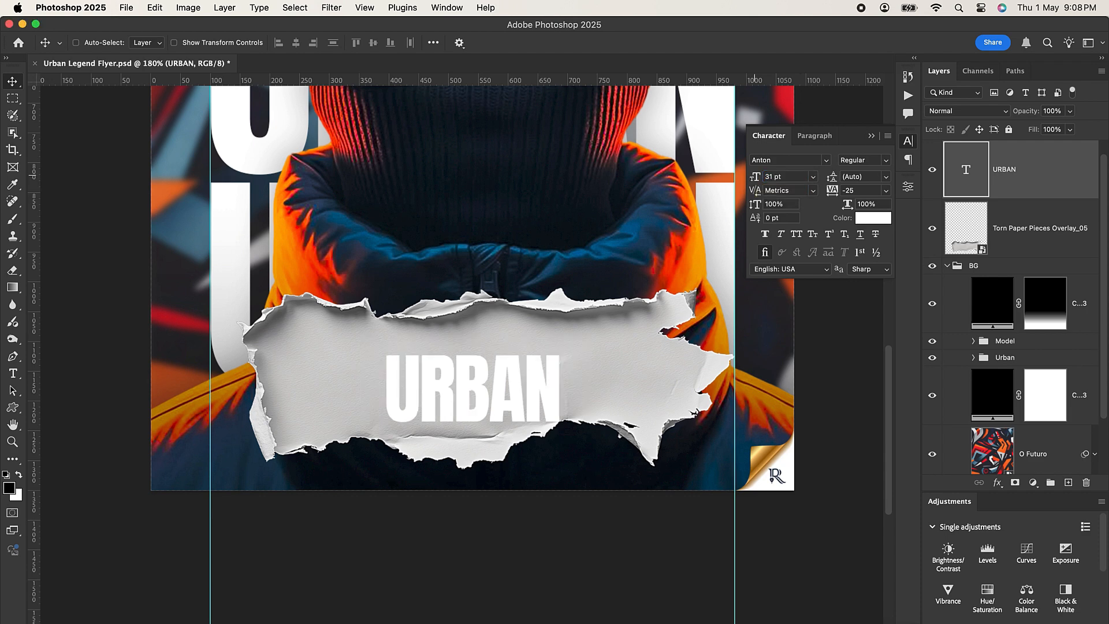
key(super+z)
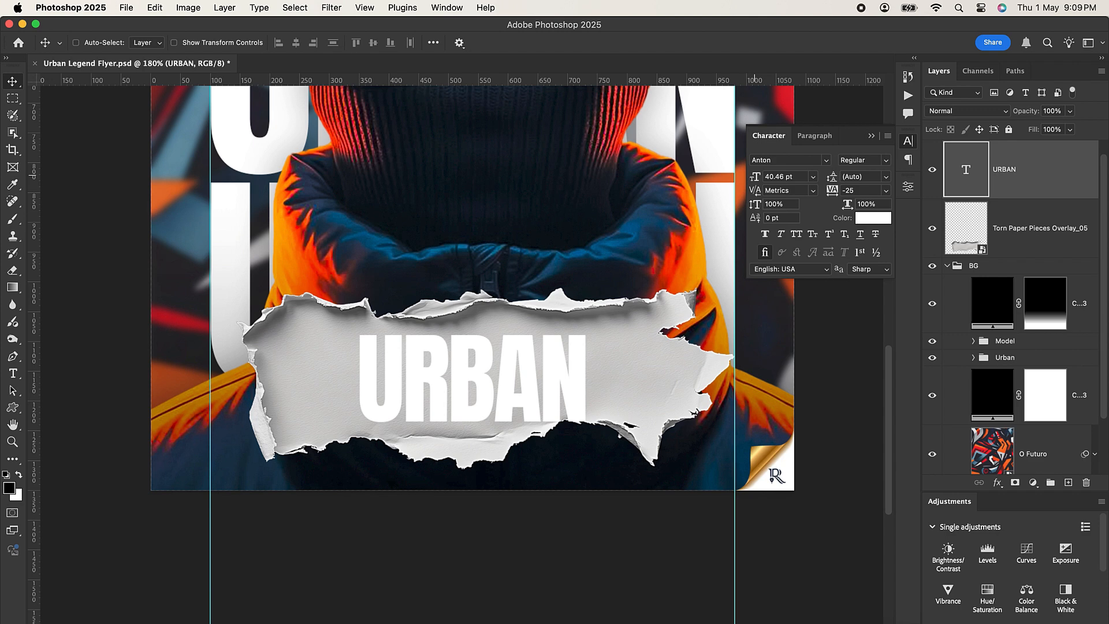
Set the font size of the URBAN text on the torn paper to 42 pt and keep it horizontally centred on the canvas
click(789, 177)
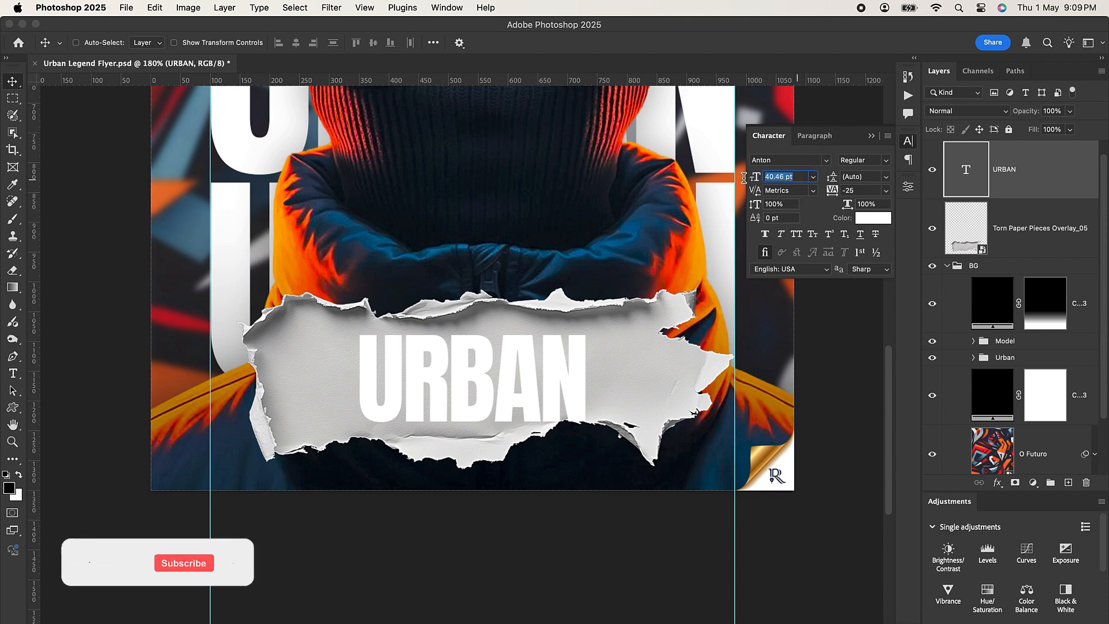
text(42)
key(Return)
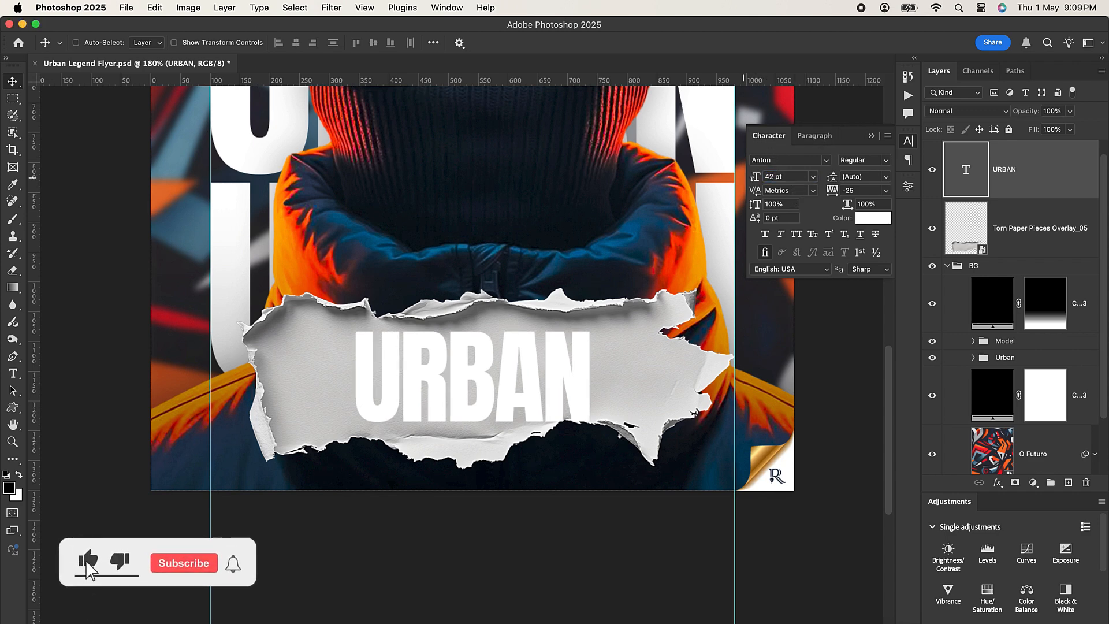
key(super+a)
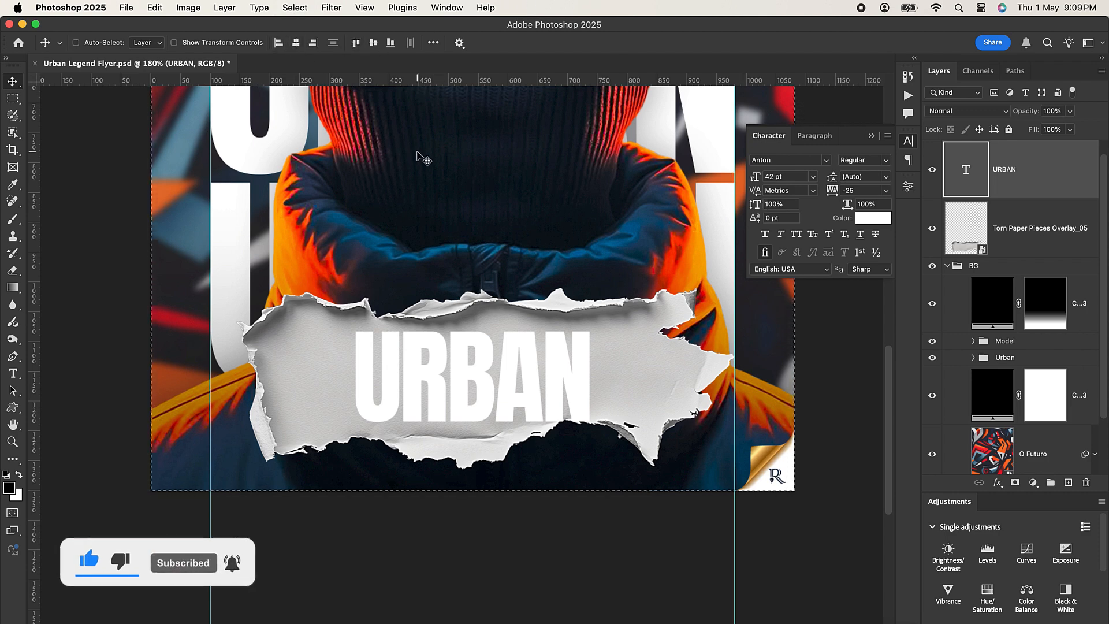
key(super+d)
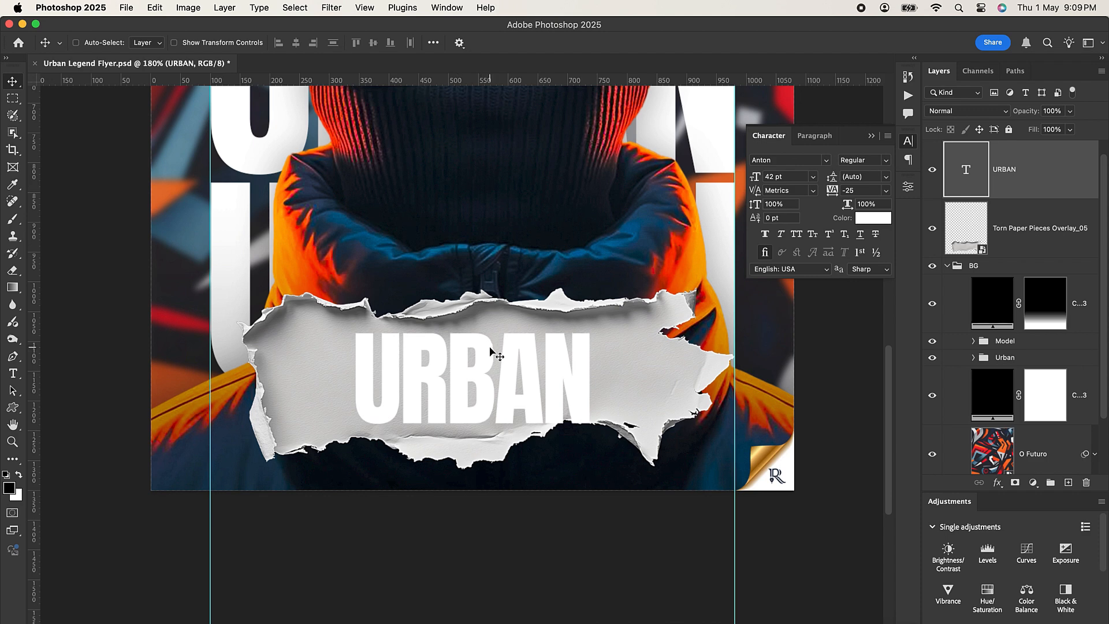
Recolour the URBAN text on the torn paper dark navy 060e18, sampled from the dark jacket area below the paper
click(874, 218)
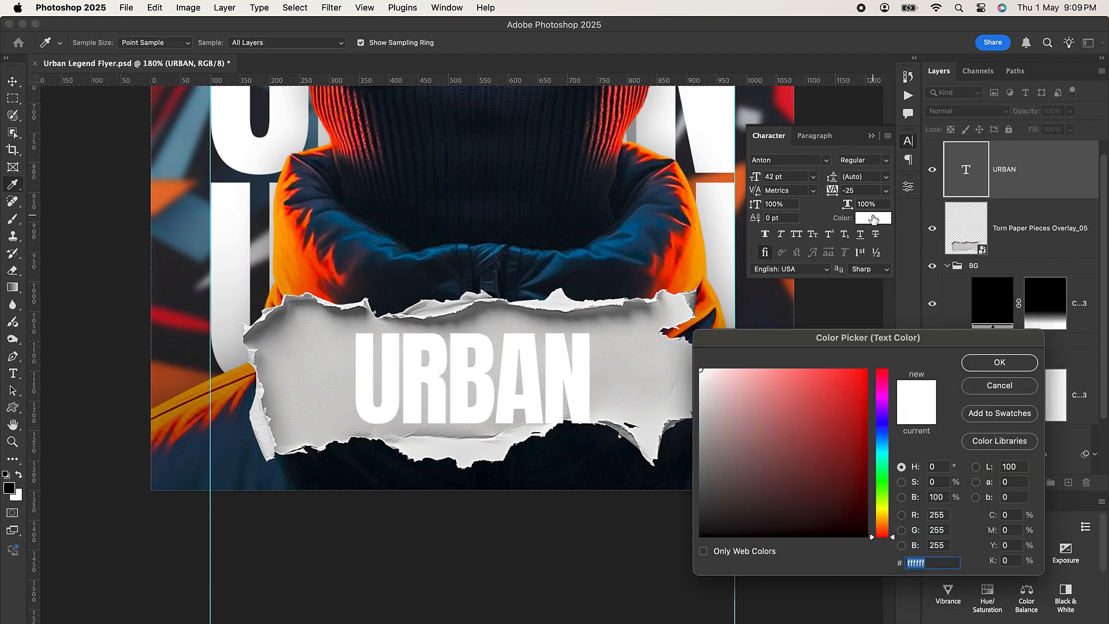
click(296, 472)
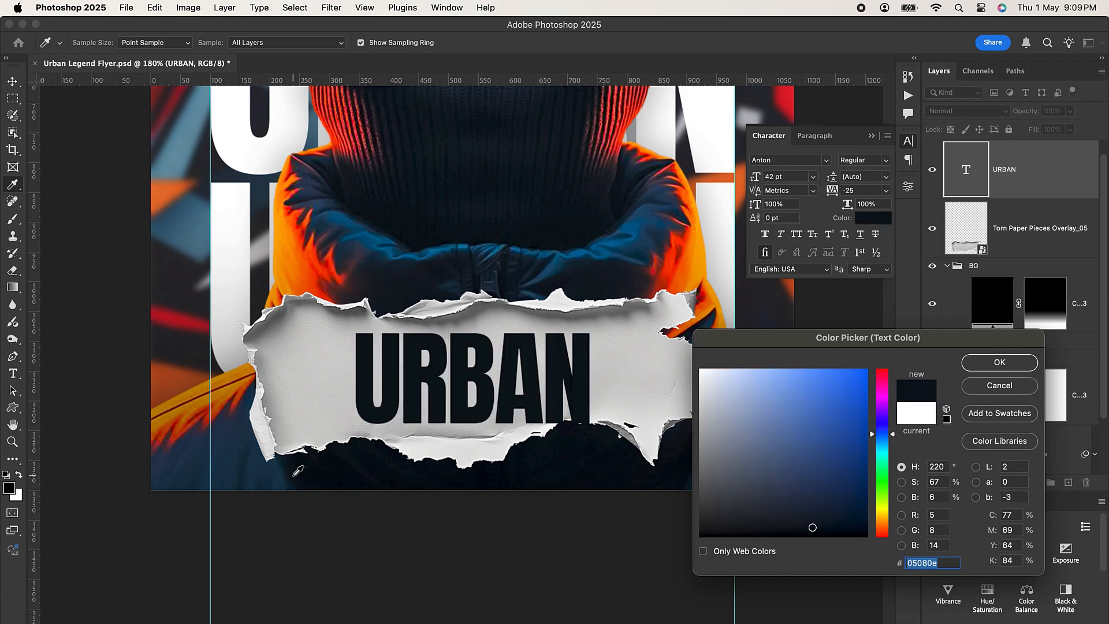
click(295, 473)
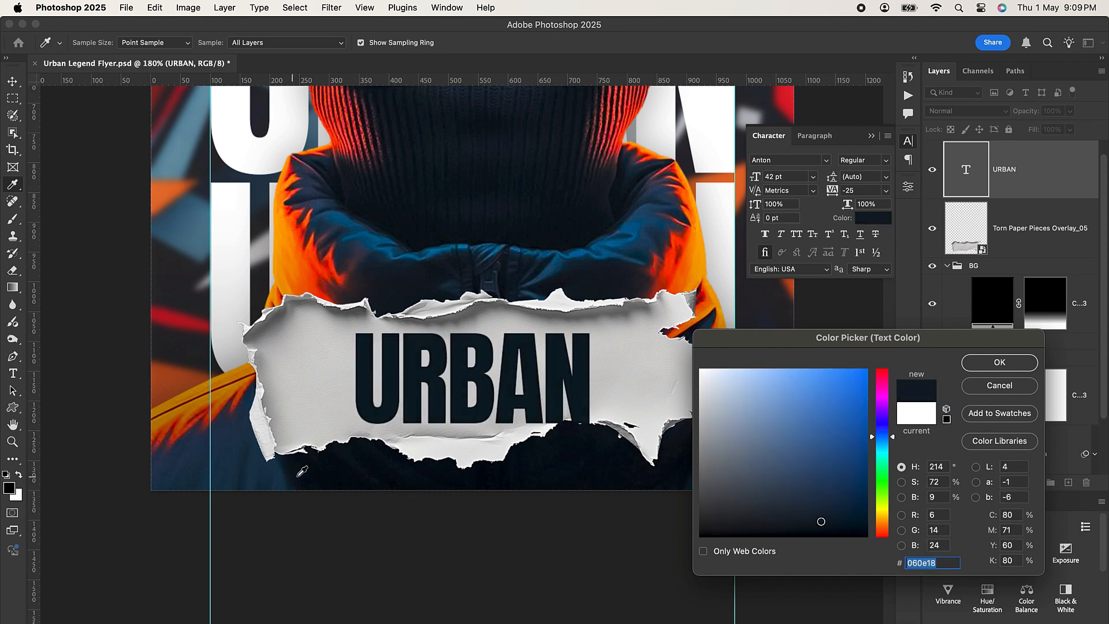
drag(918, 334, 898, 170)
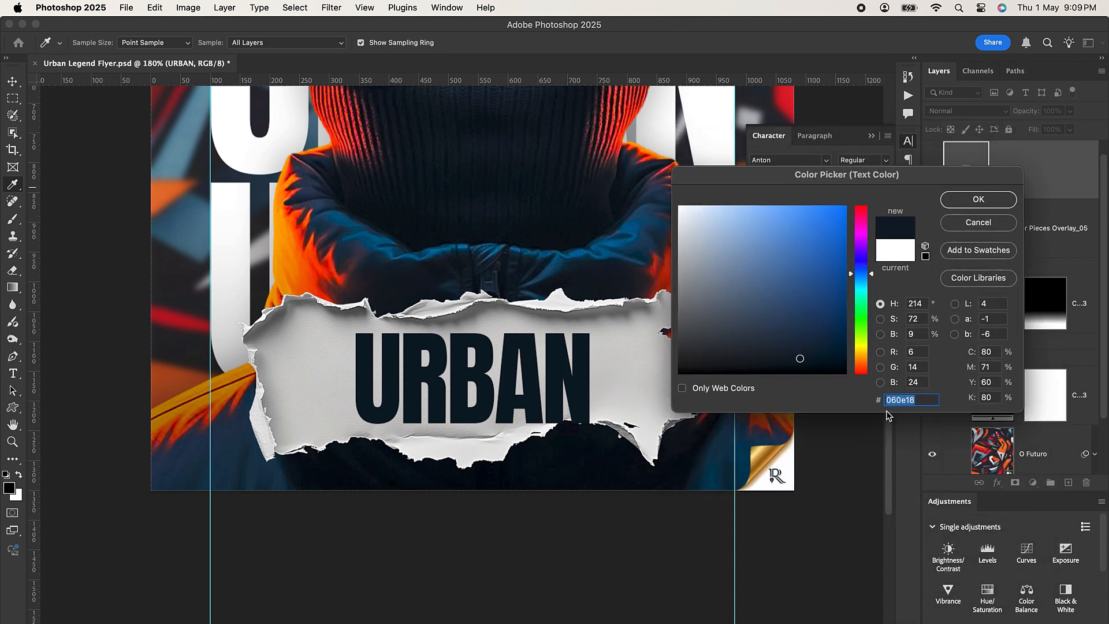
click(923, 398)
click(980, 200)
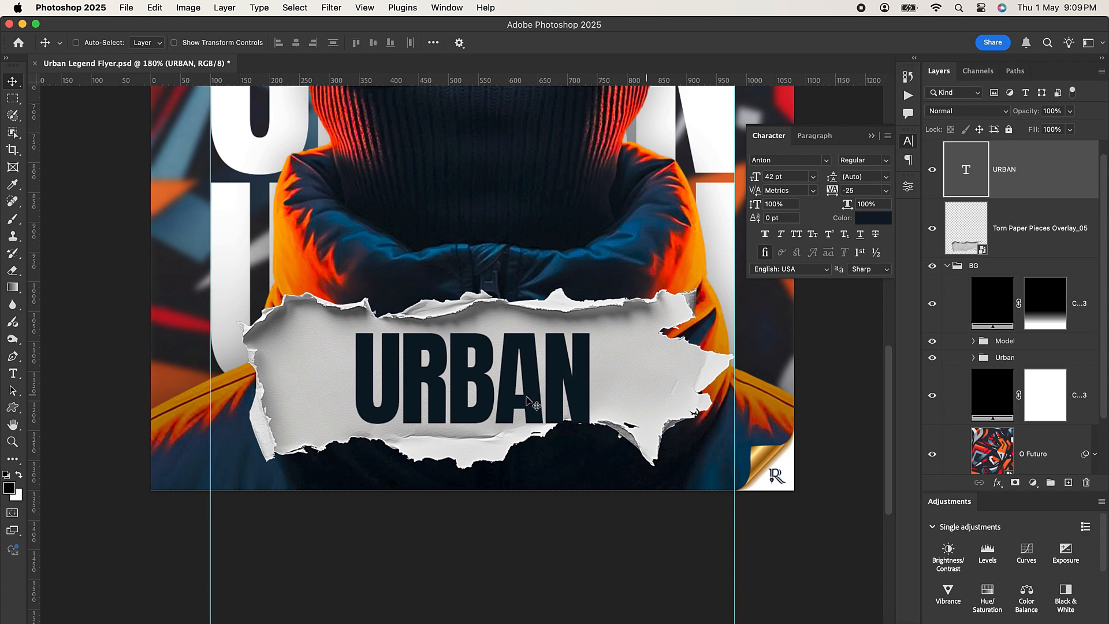
Duplicate the URBAN text, place the copy just above the torn paper, and colour it grey-blue 7f8a99
key(super)
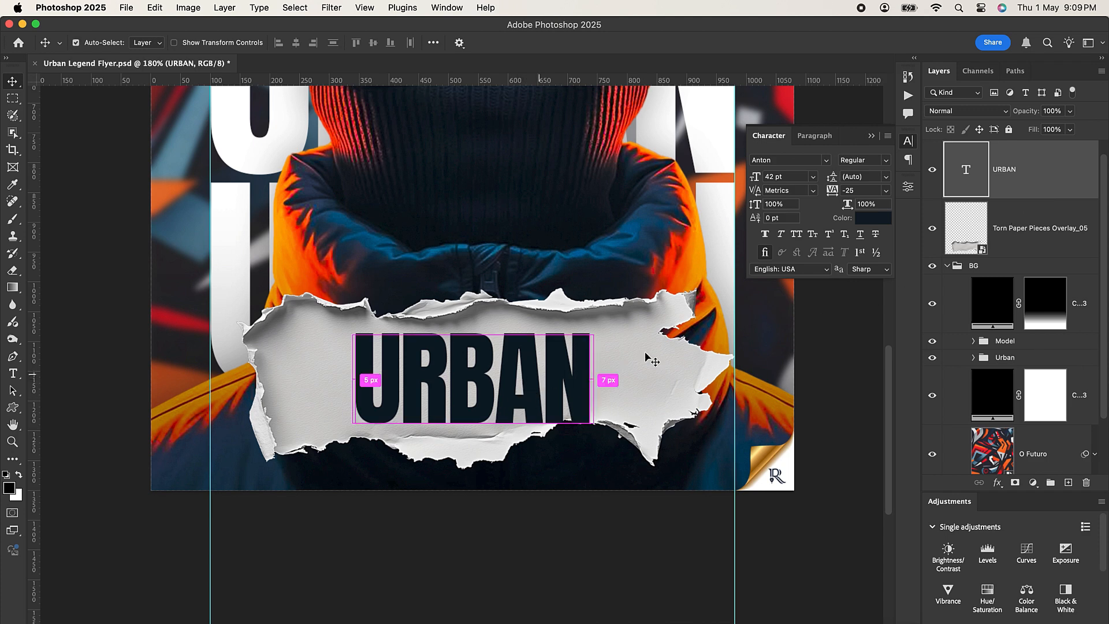
key(super+j)
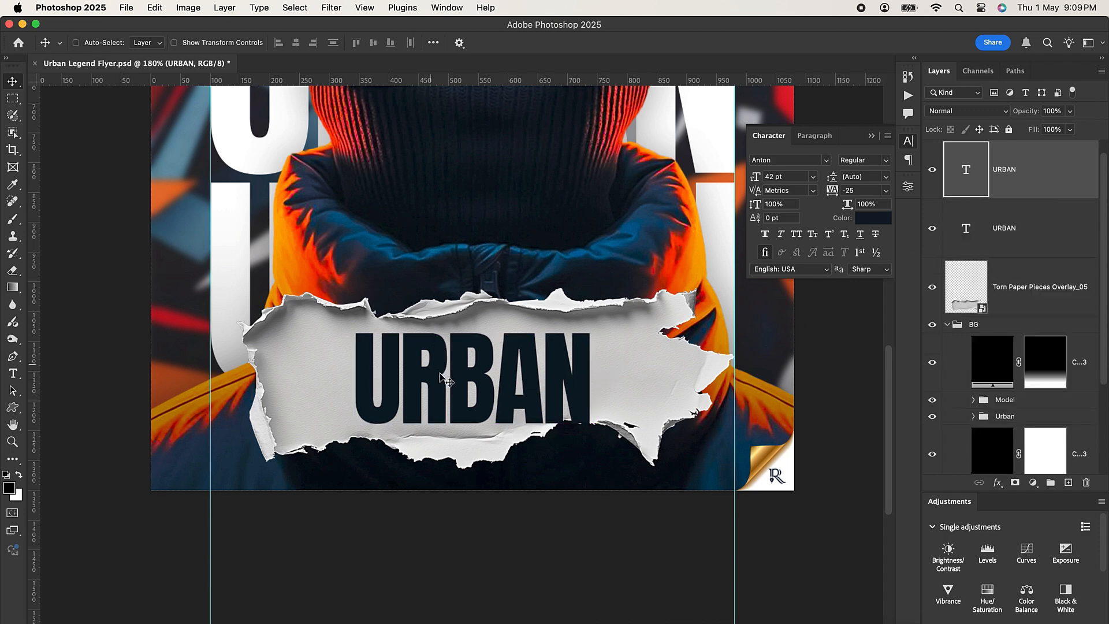
drag(444, 378, 446, 230)
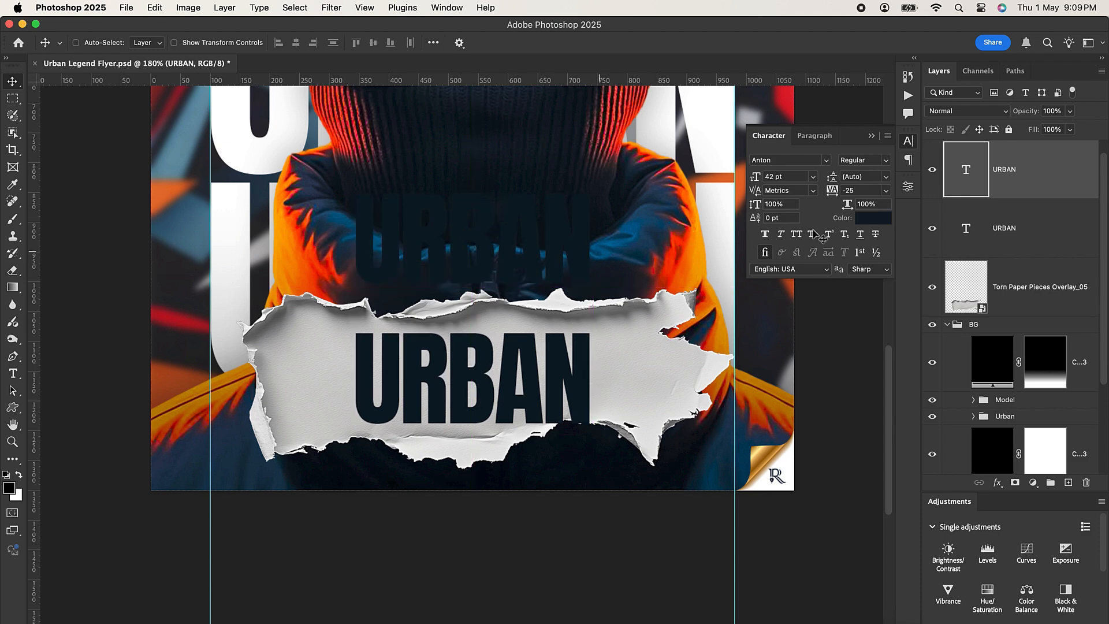
click(859, 220)
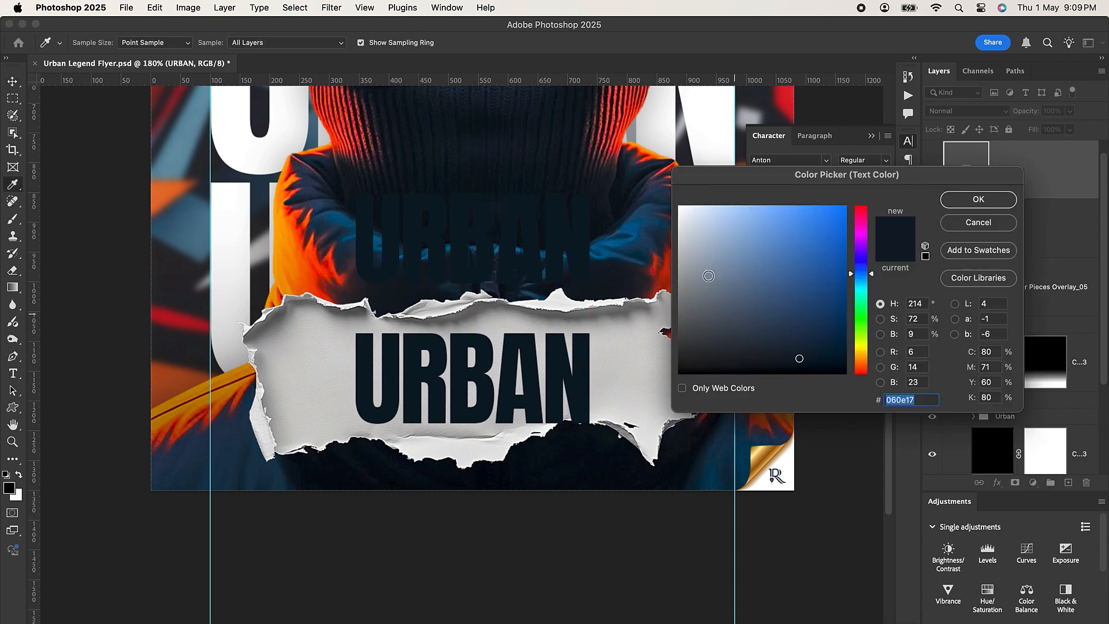
click(706, 272)
click(971, 205)
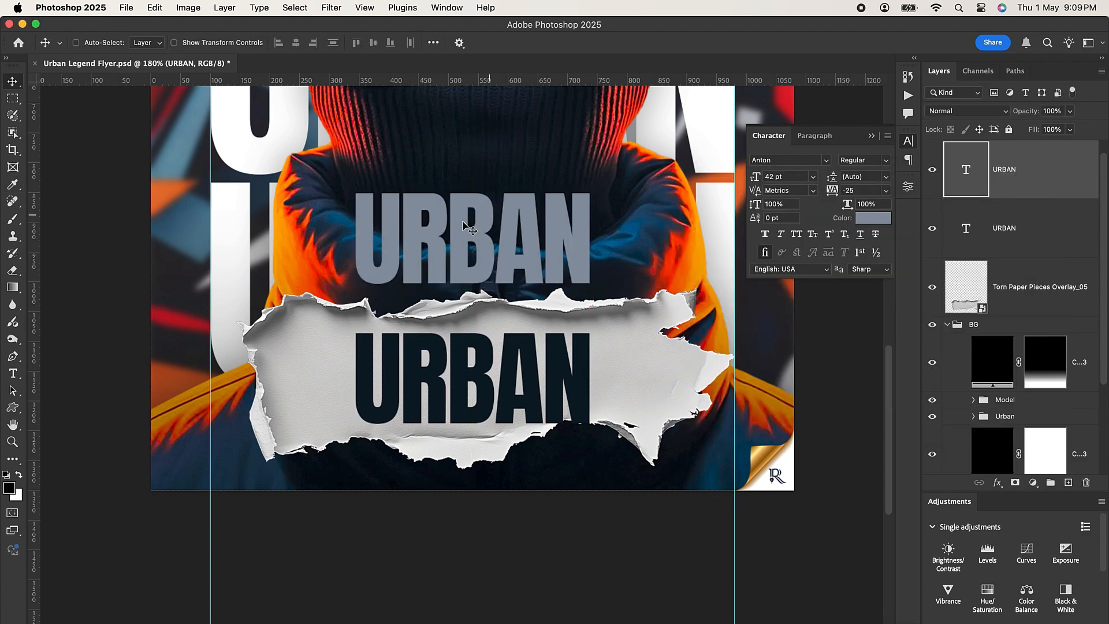
Change the copied text above the torn paper to "Legend" and set its font to Artifact Regular
double_click(432, 231)
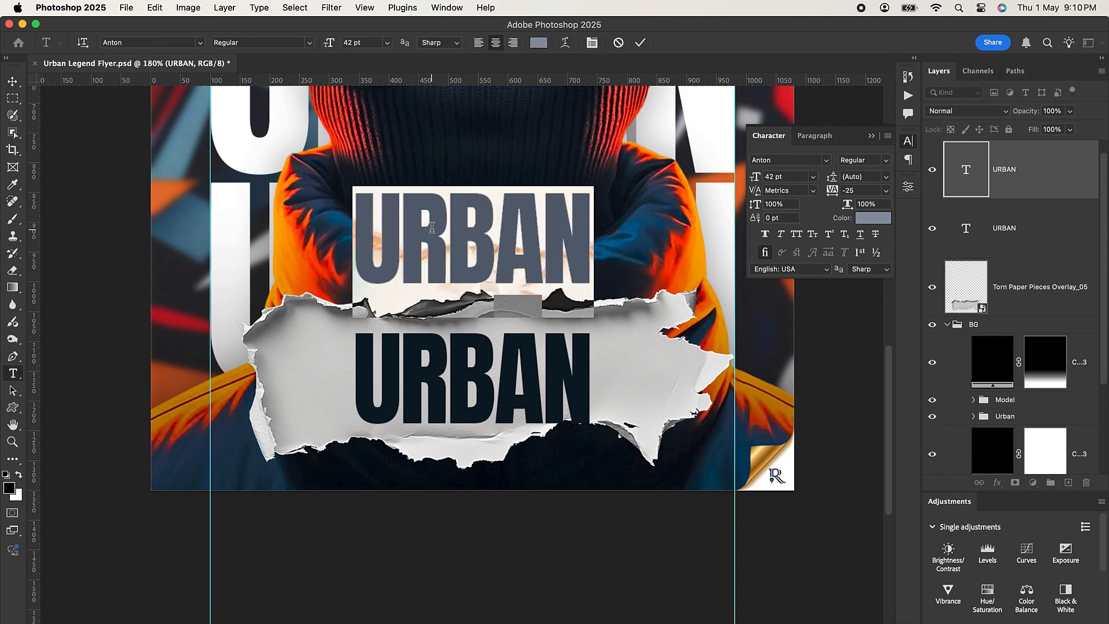
text(Legen)
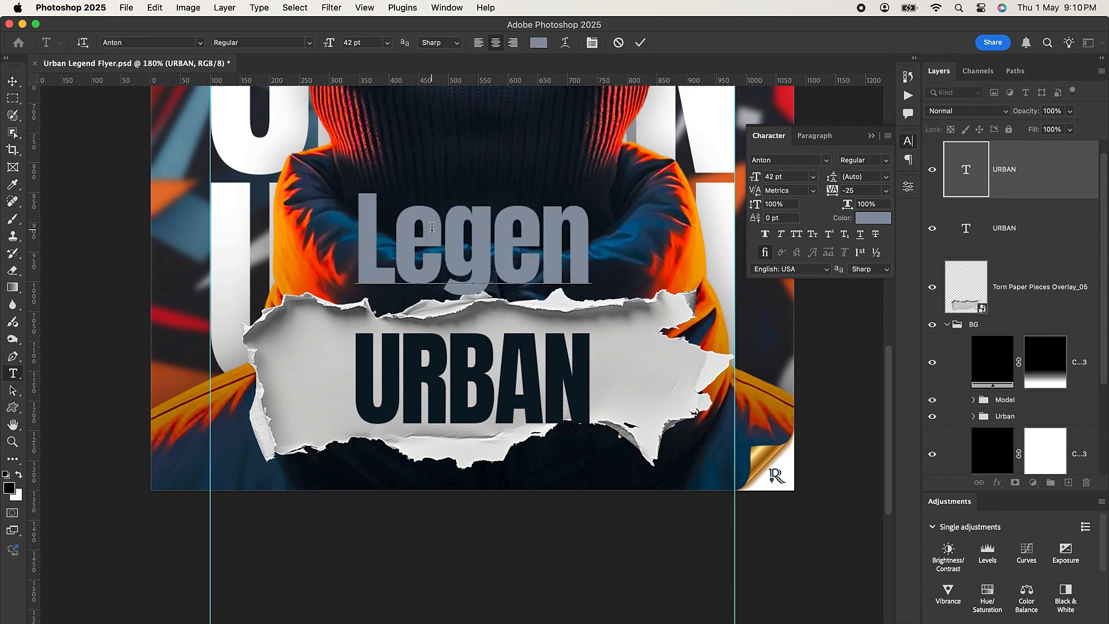
text(d)
click(640, 42)
key(v)
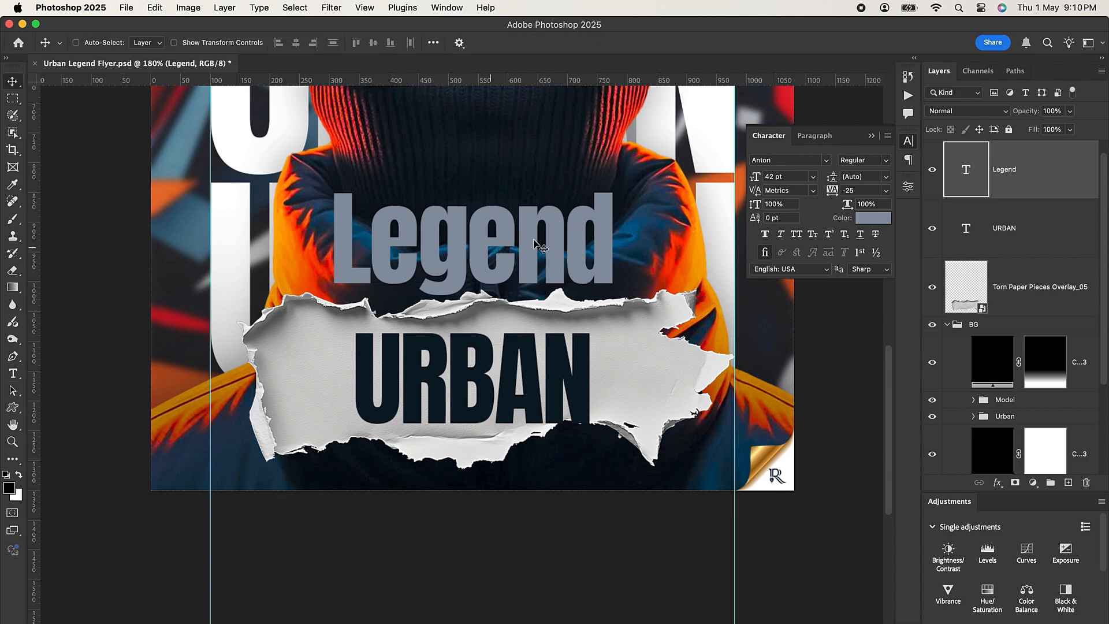
click(826, 160)
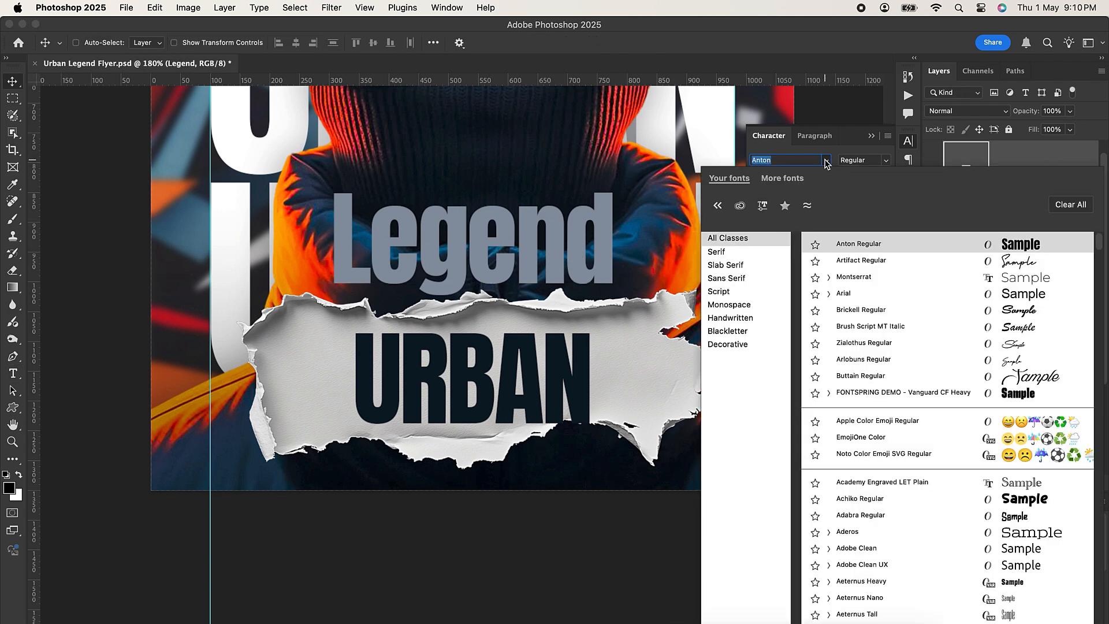
click(854, 261)
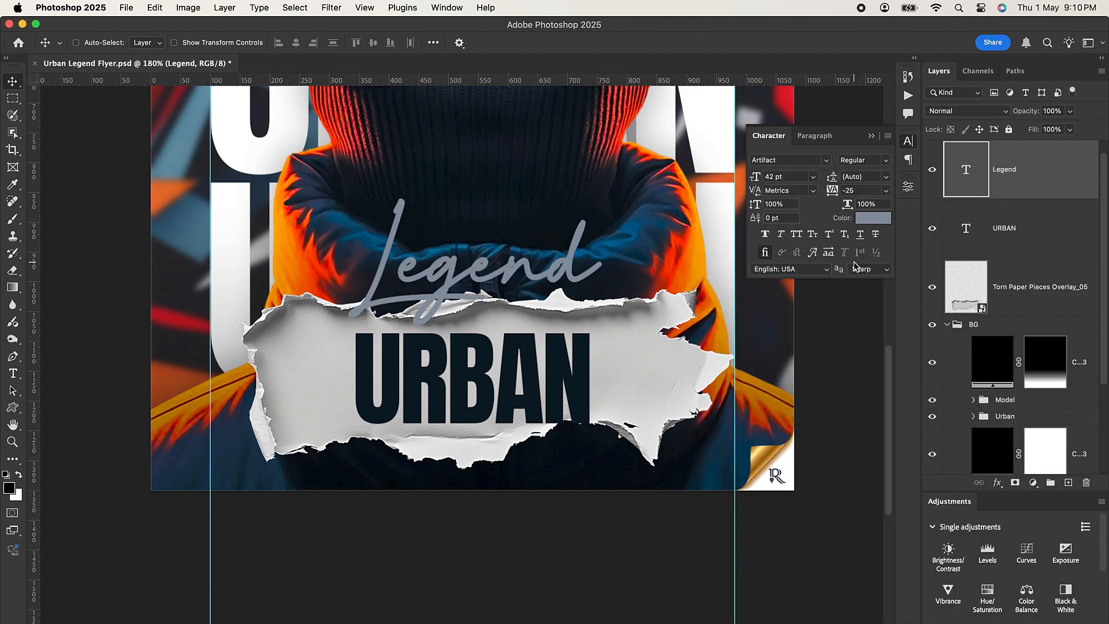
Recolour the Legend text orange-red fd3f10 and set its font size to 31 pt
click(868, 219)
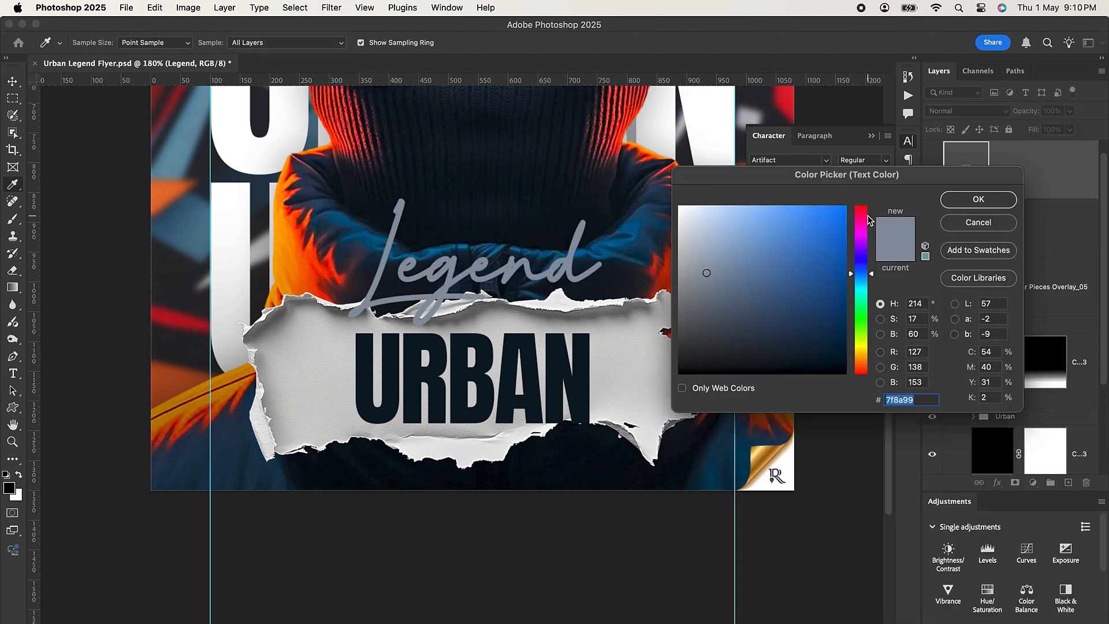
text(fd3)
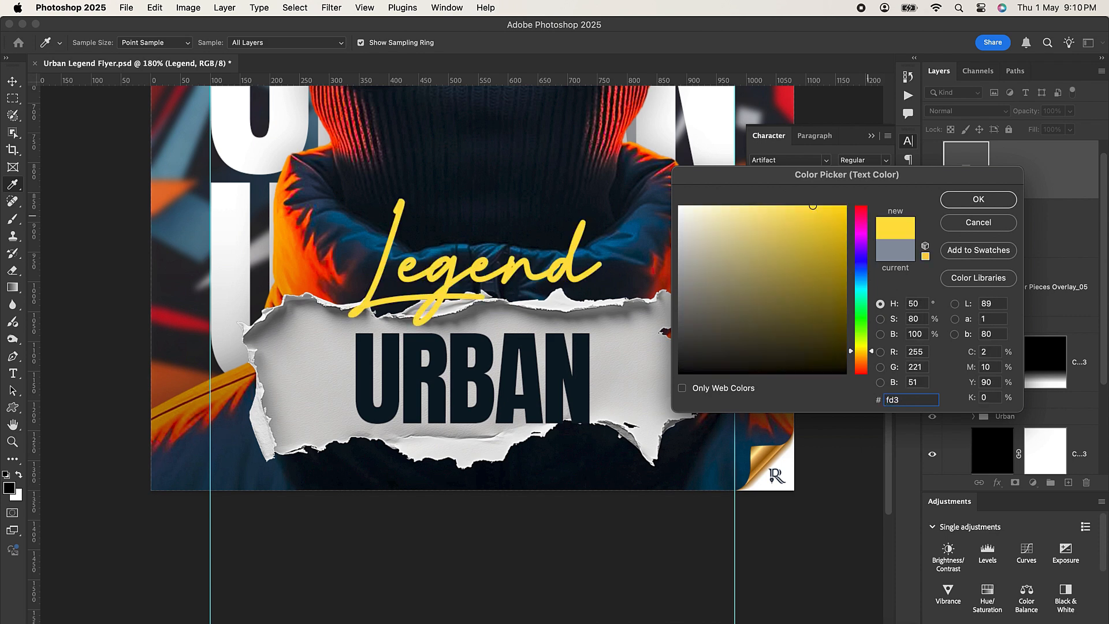
text(f10)
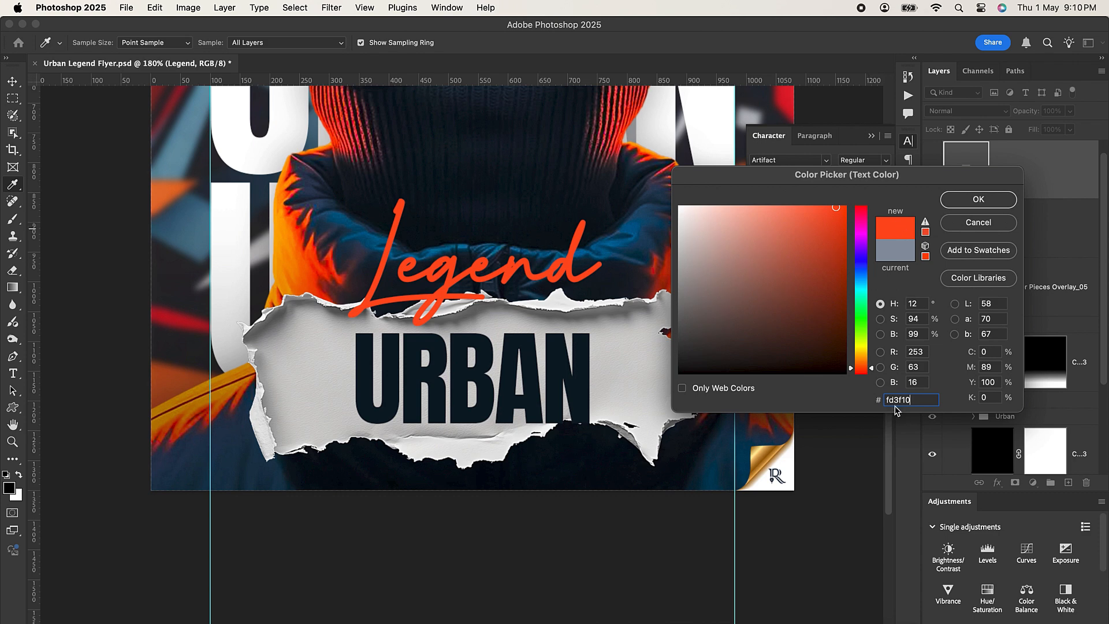
click(975, 201)
click(785, 173)
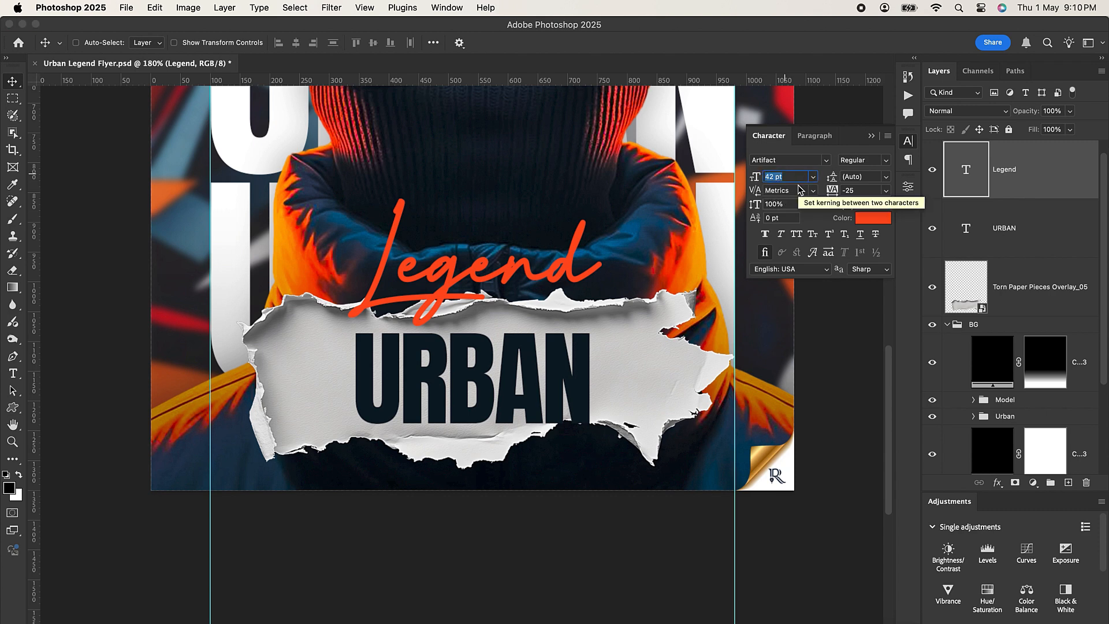
text(31)
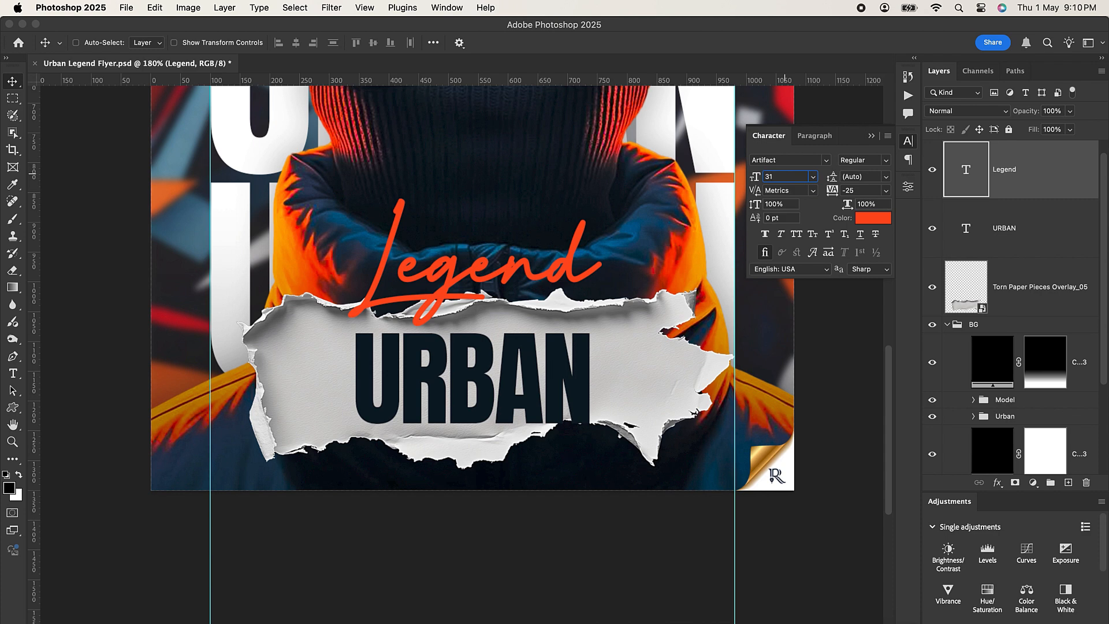
key(Return)
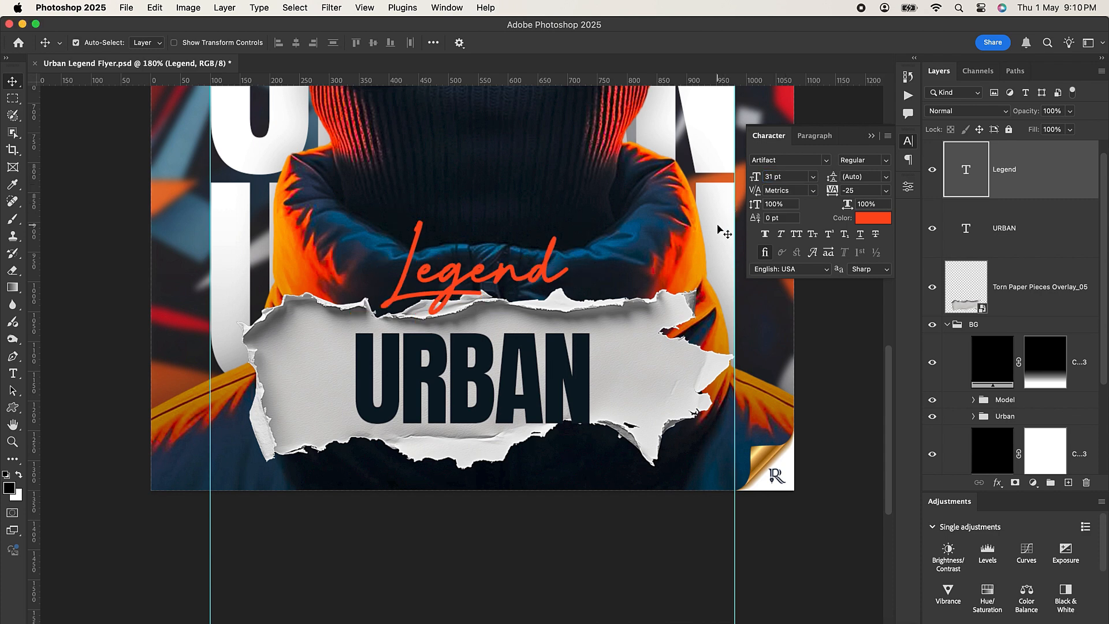
Centre the Legend text horizontally on the canvas and move it down over the URBAN text on the torn paper
key(super+a)
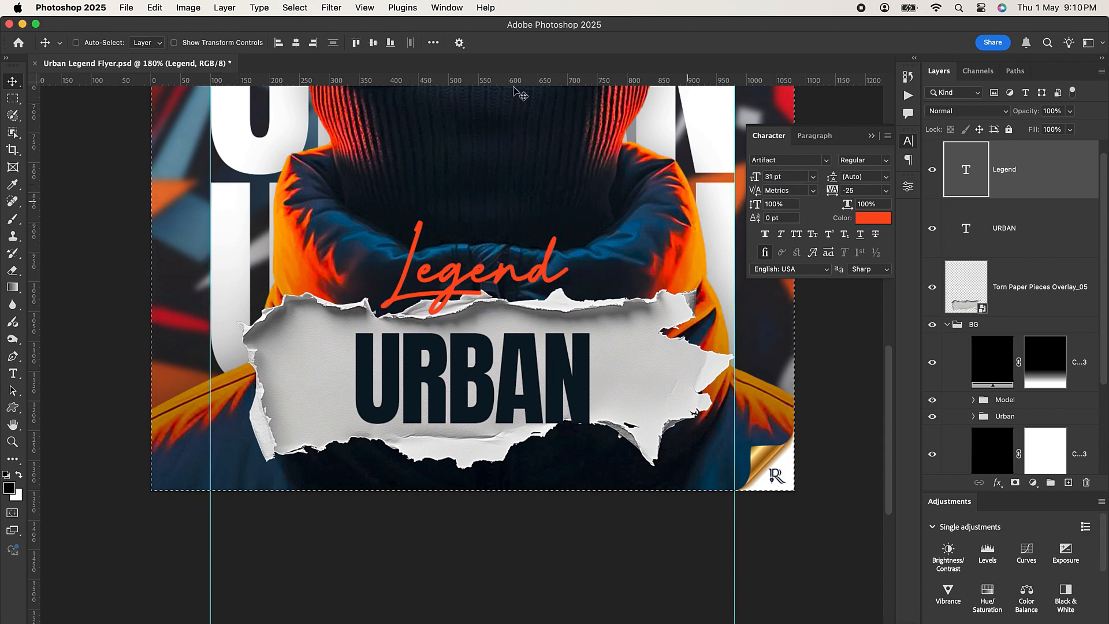
click(295, 42)
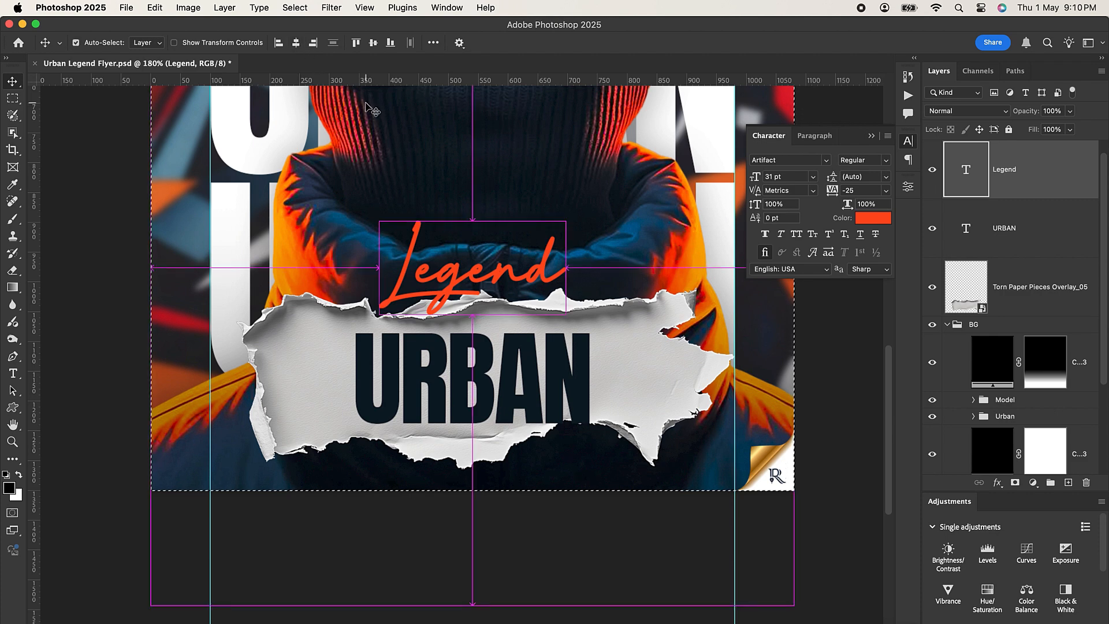
key(super+d)
drag(490, 271, 481, 372)
scroll(488, 364, up, 3)
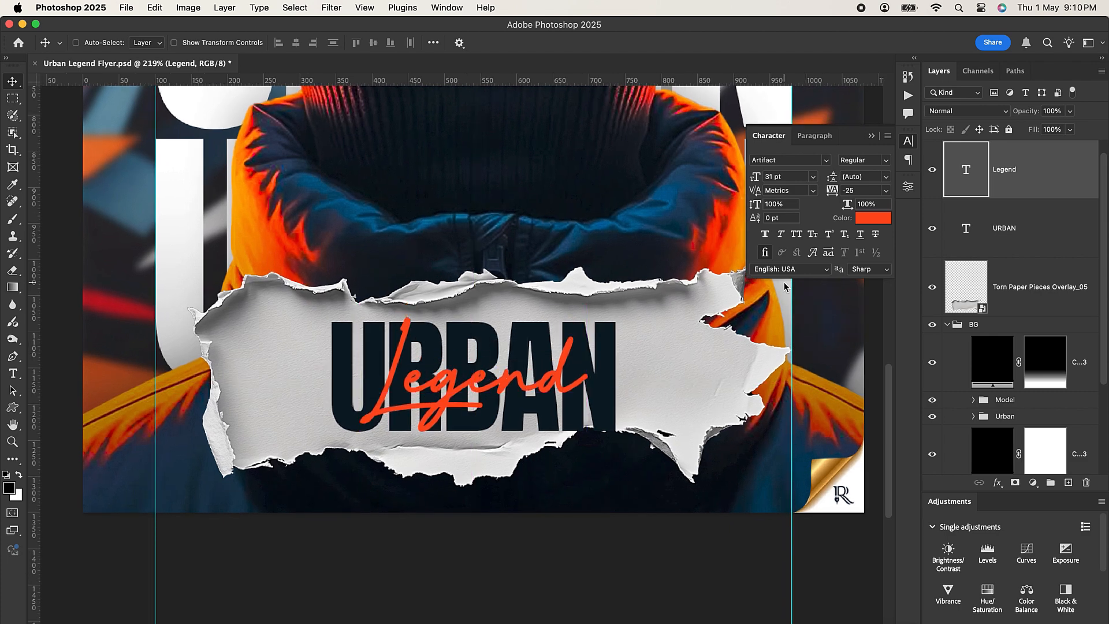
Group the Legend, URBAN and torn-paper layers, name the group MT, and toggle its visibility to compare the flyer with and without it
key(super+0)
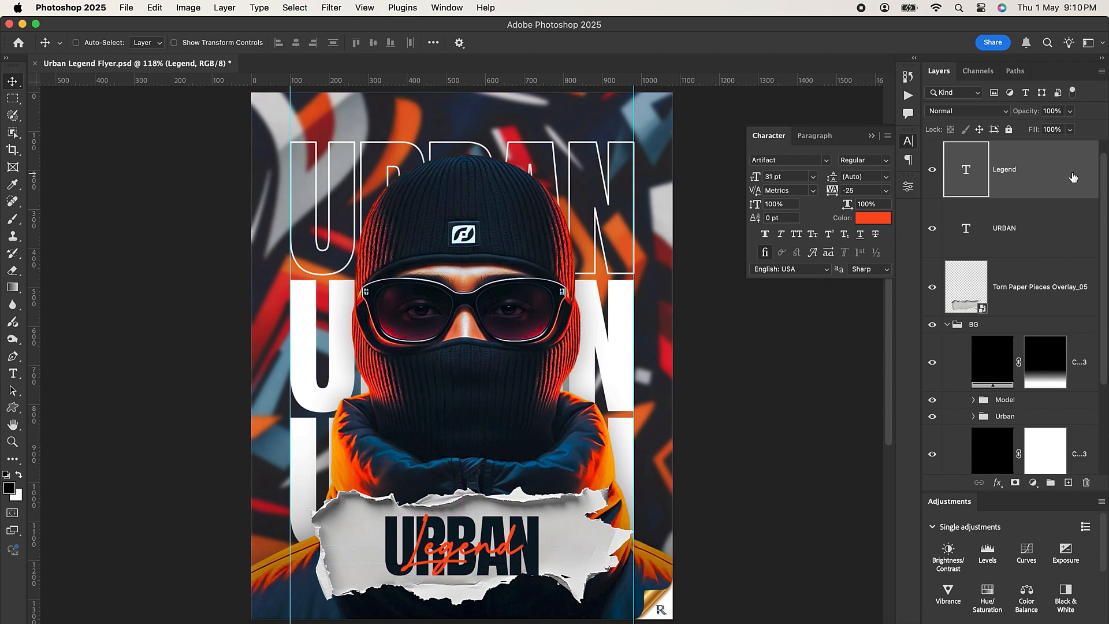
click(947, 325)
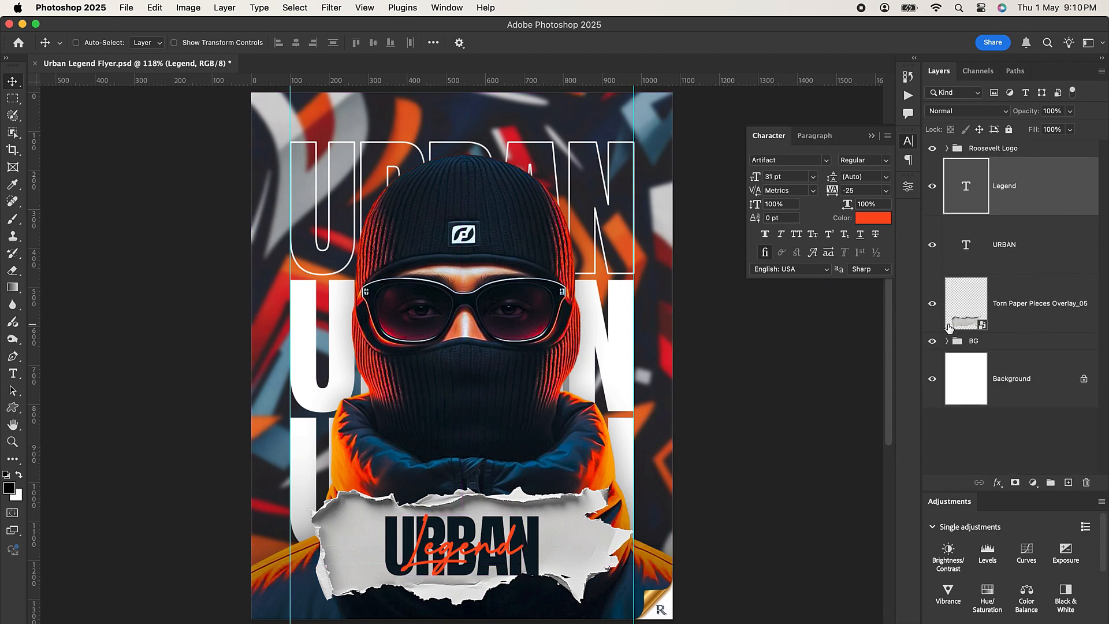
shift+click(1033, 304)
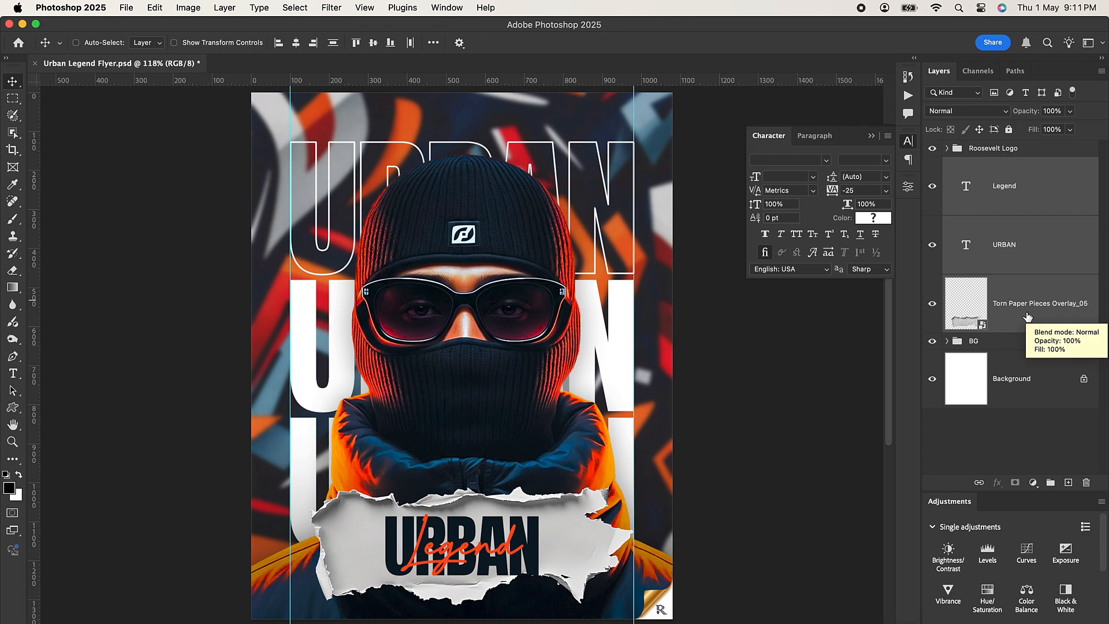
key(super+g)
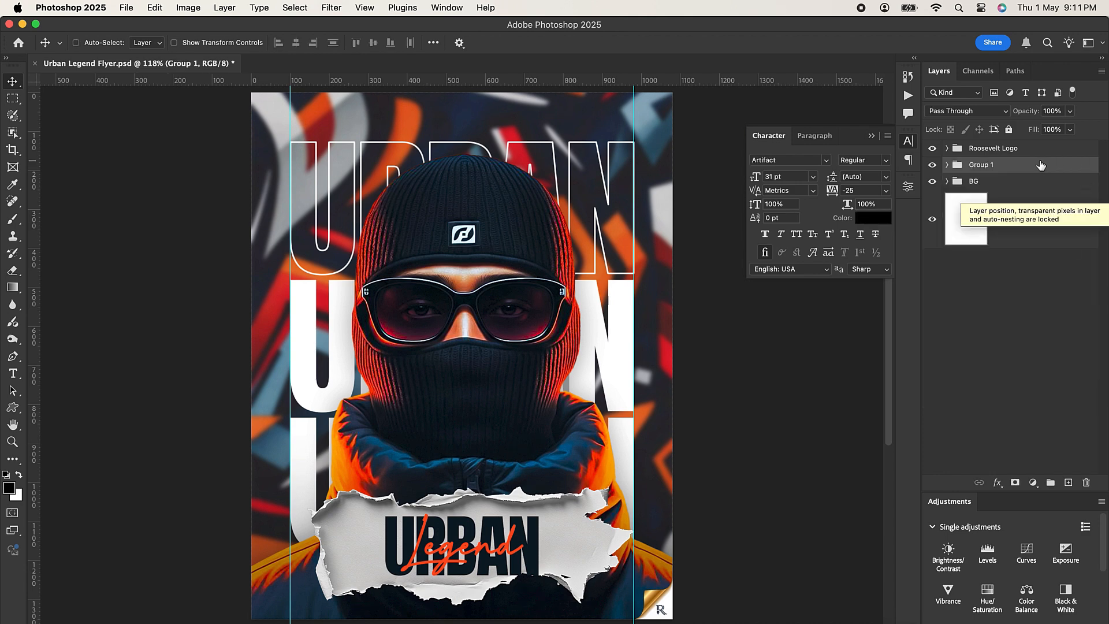
double_click(988, 165)
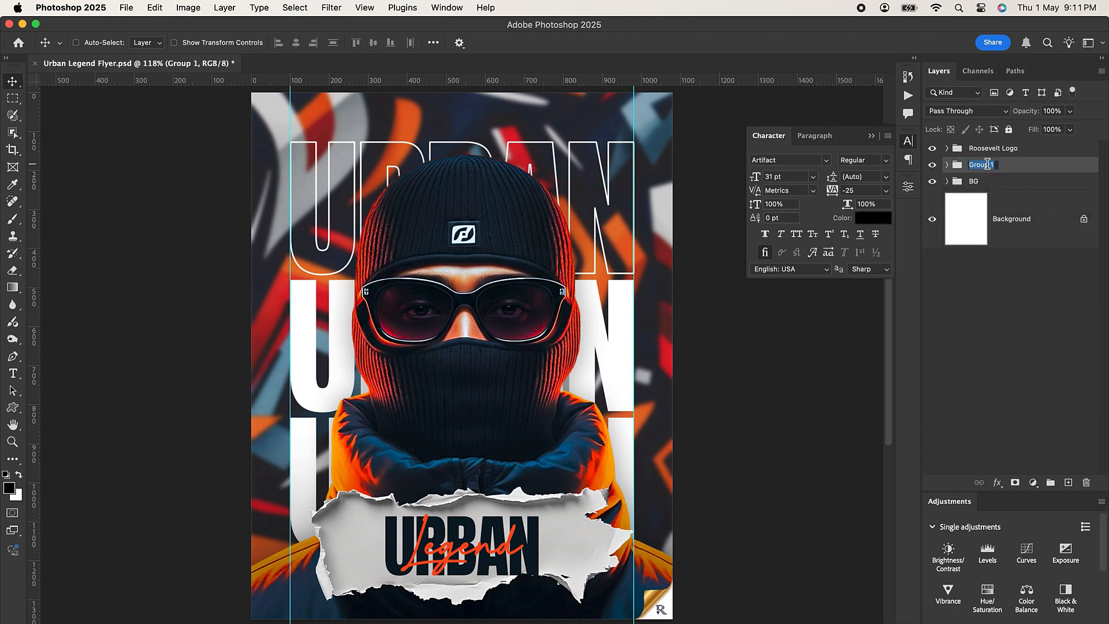
text(MT)
key(Return)
click(934, 165)
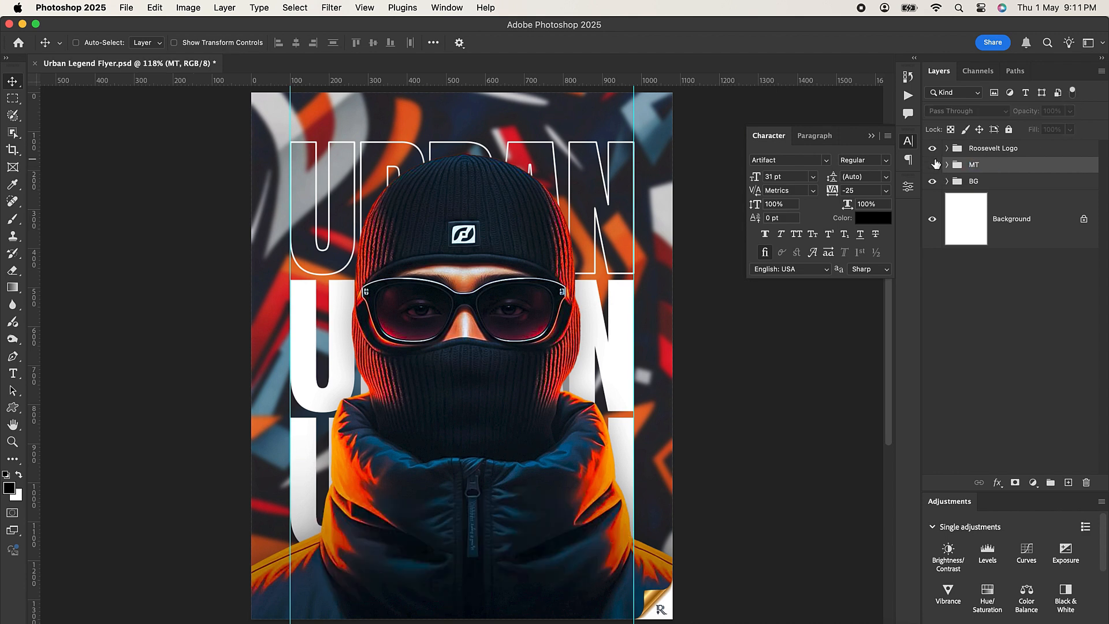
click(933, 165)
click(933, 164)
click(934, 165)
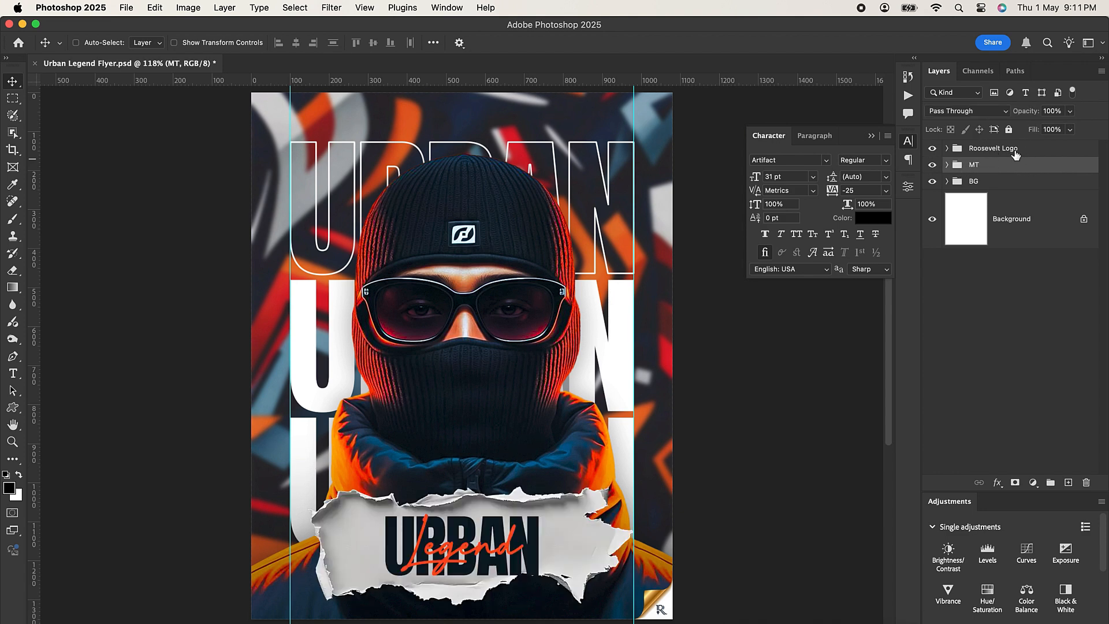
With the Roosevelt Logo group selected in the flyer, open Effects.psd from the Urban Legend folder in Finder and copy its Effect group
click(996, 151)
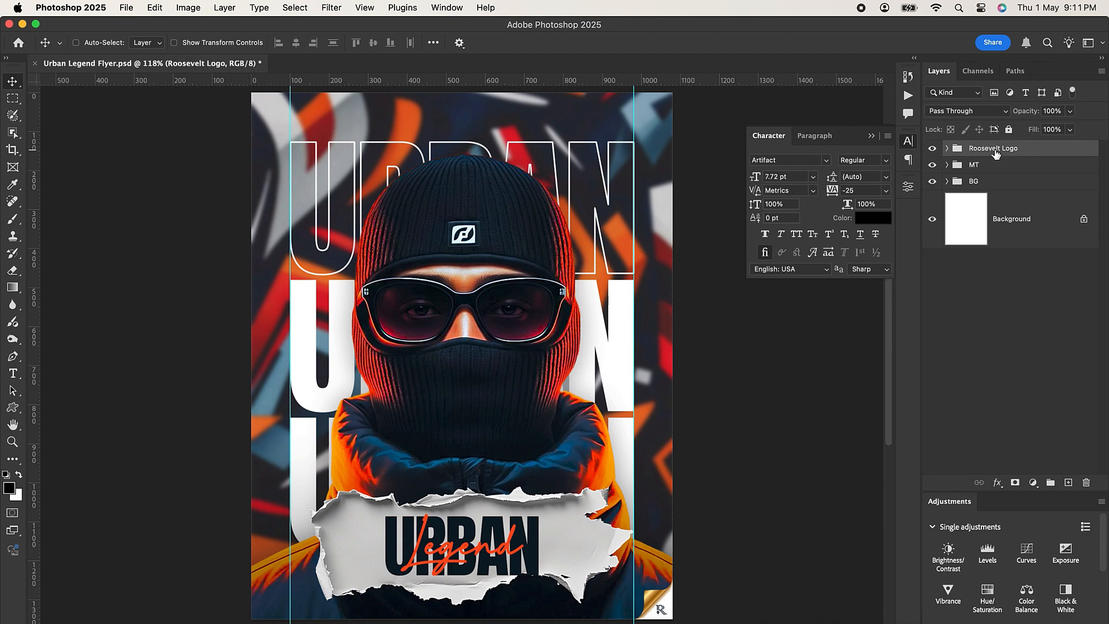
click(872, 139)
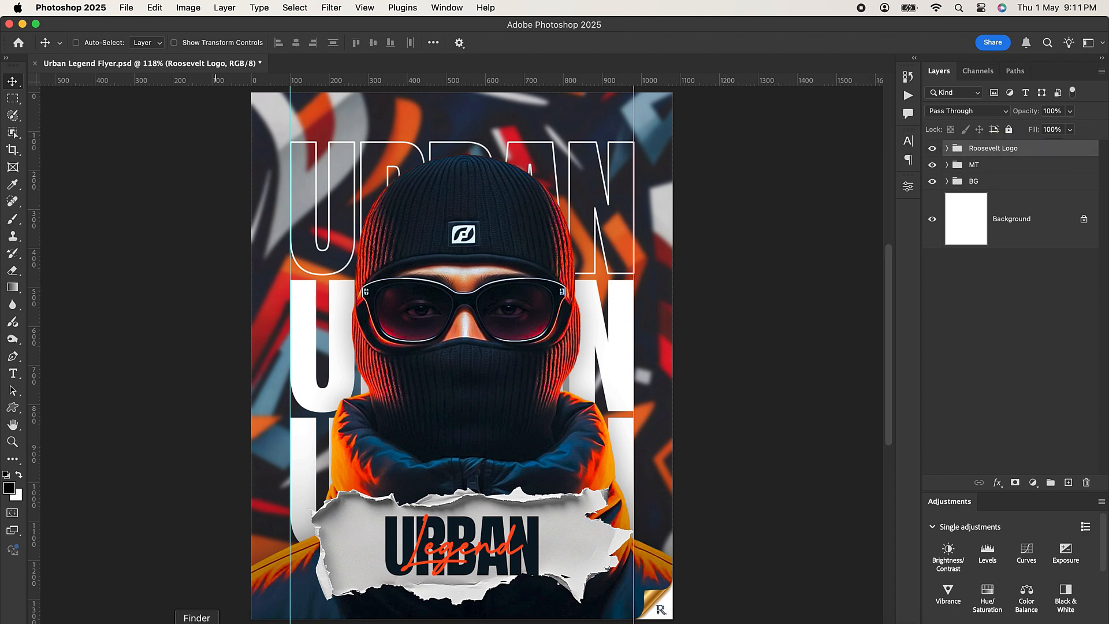
click(196, 622)
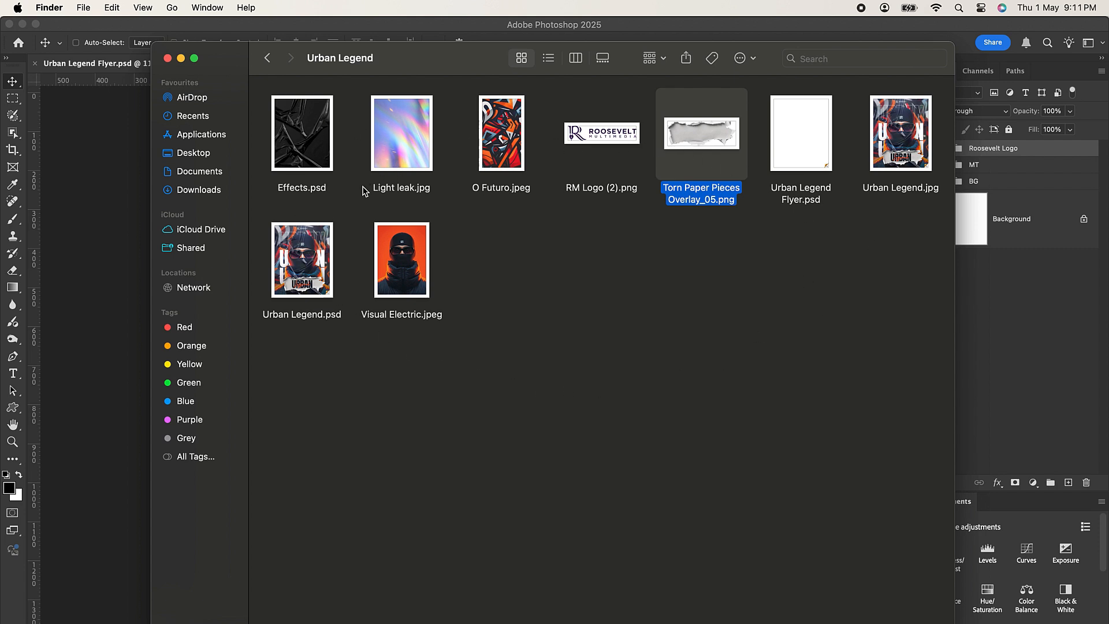
double_click(310, 157)
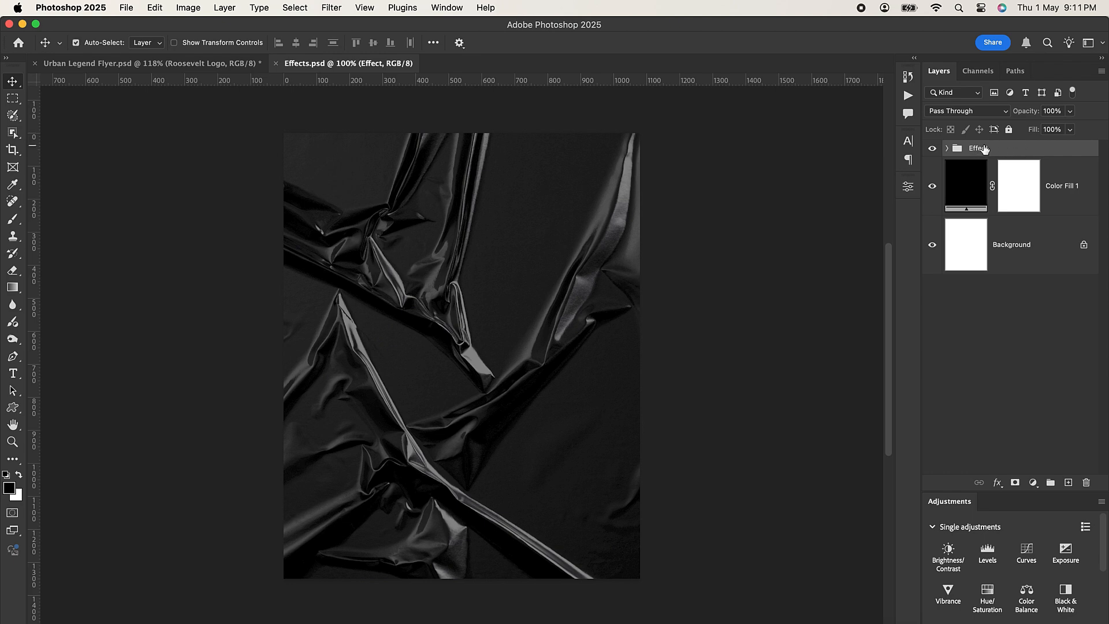
key(super+c)
Paste the Effect group into the Urban Legend Flyer and place it directly below the Roosevelt Logo group in the layer order
click(144, 64)
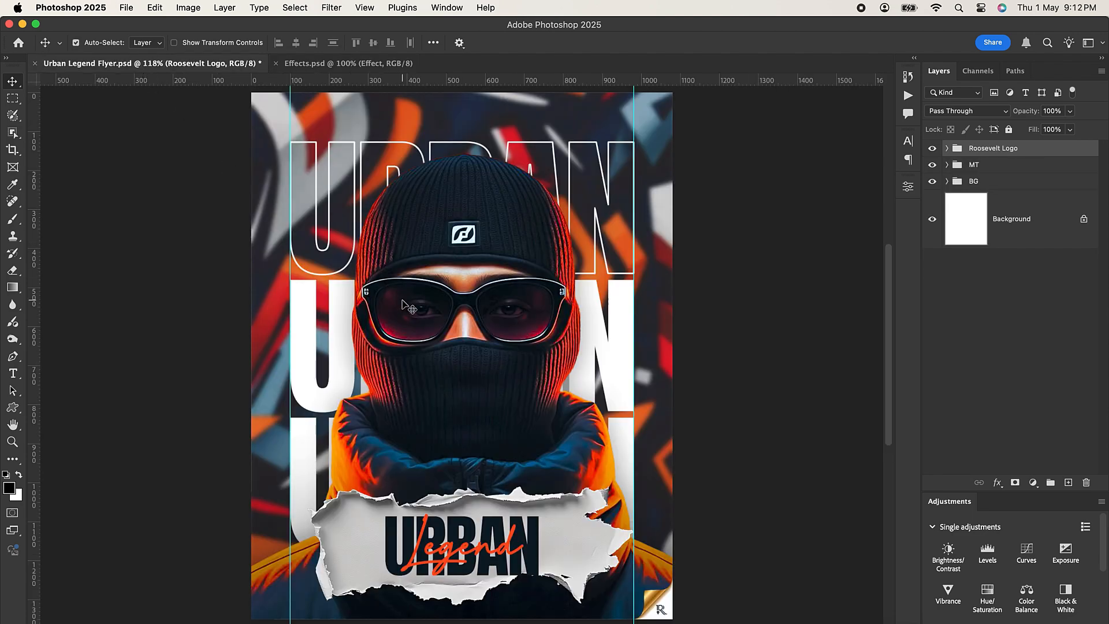
key(super+v)
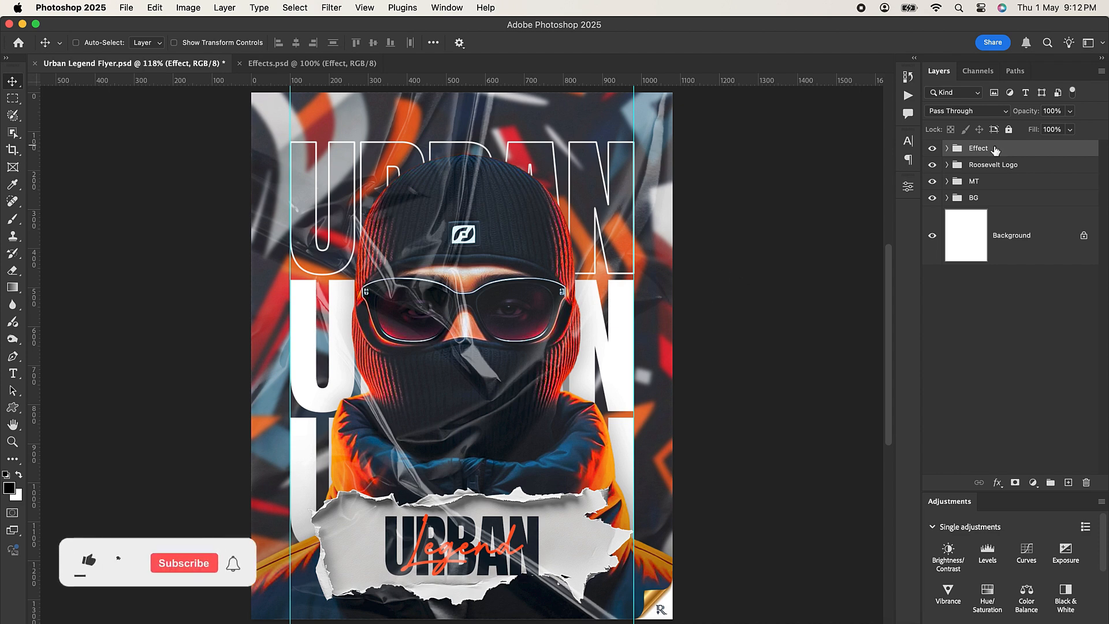
drag(955, 153, 992, 169)
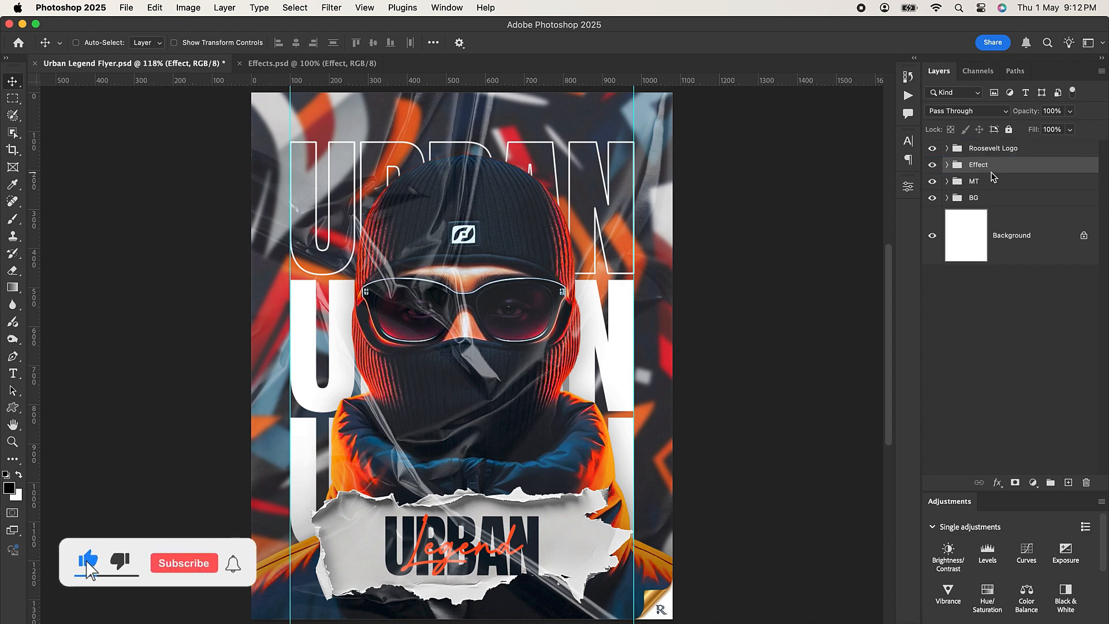
scroll(463, 200, up, 2)
scroll(462, 196, down, 3)
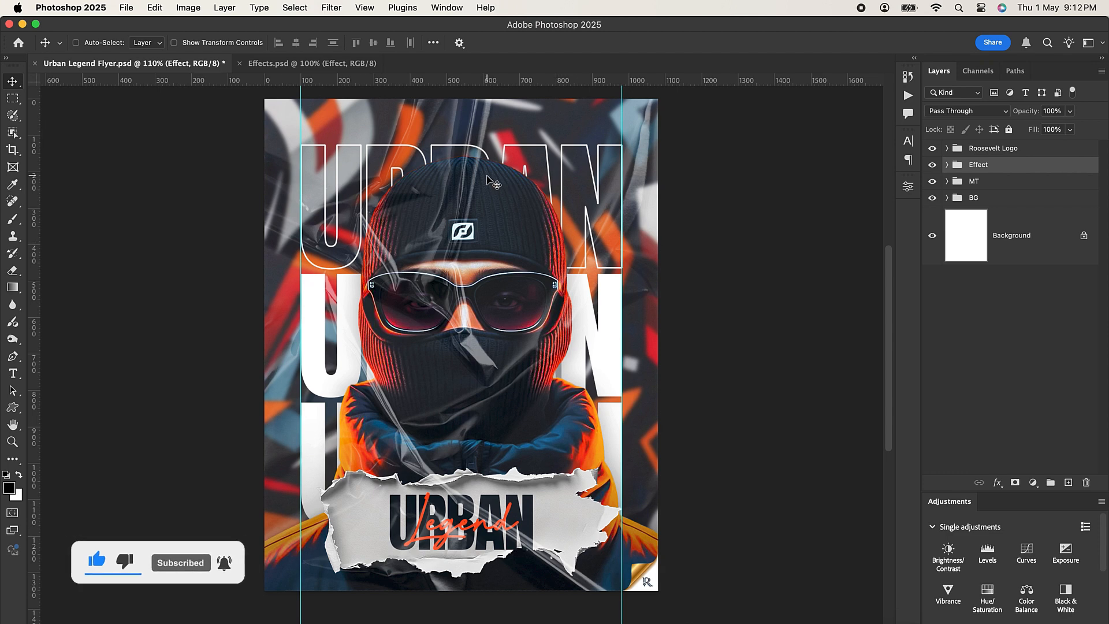
scroll(482, 124, up, 1)
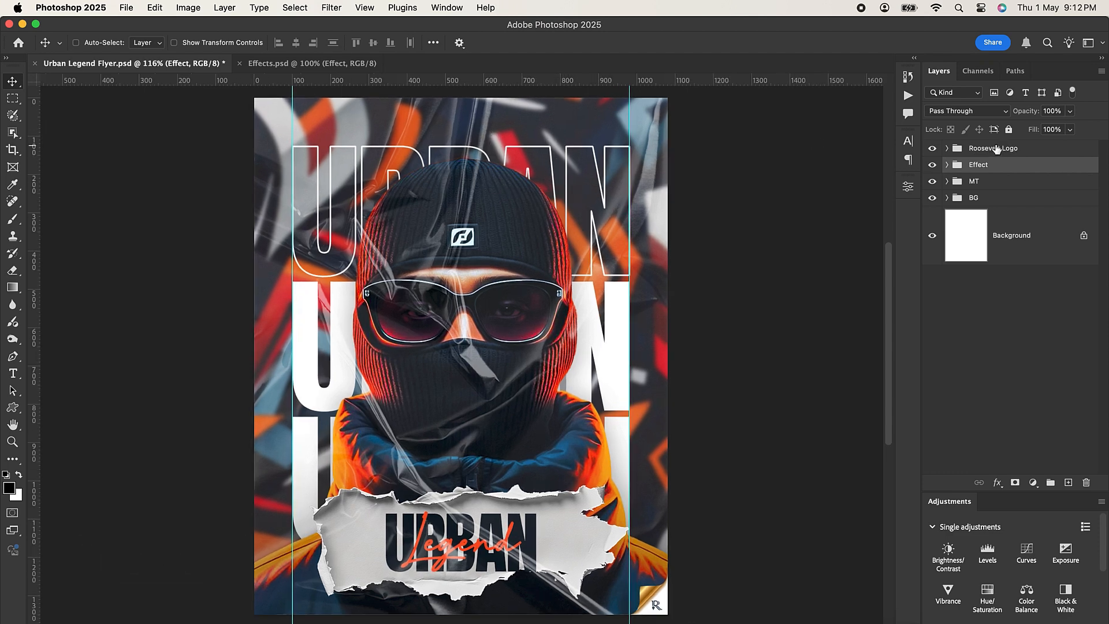
Hide the Effect group and place RM Logo (2).png from the Urban Legend folder in the flyer, directly above the MT group
click(932, 166)
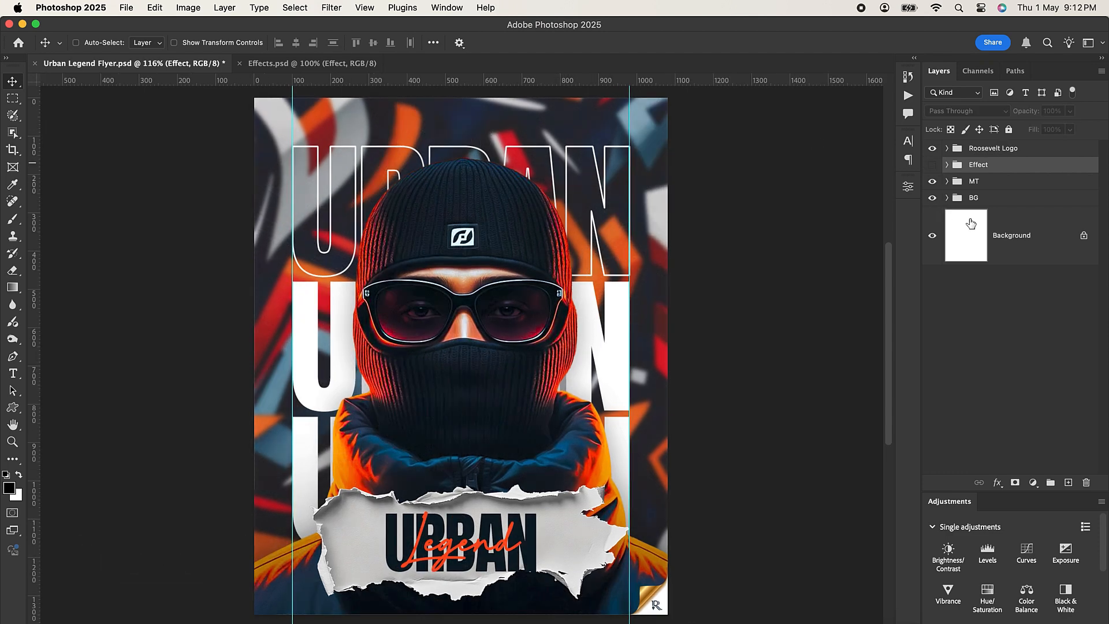
click(991, 184)
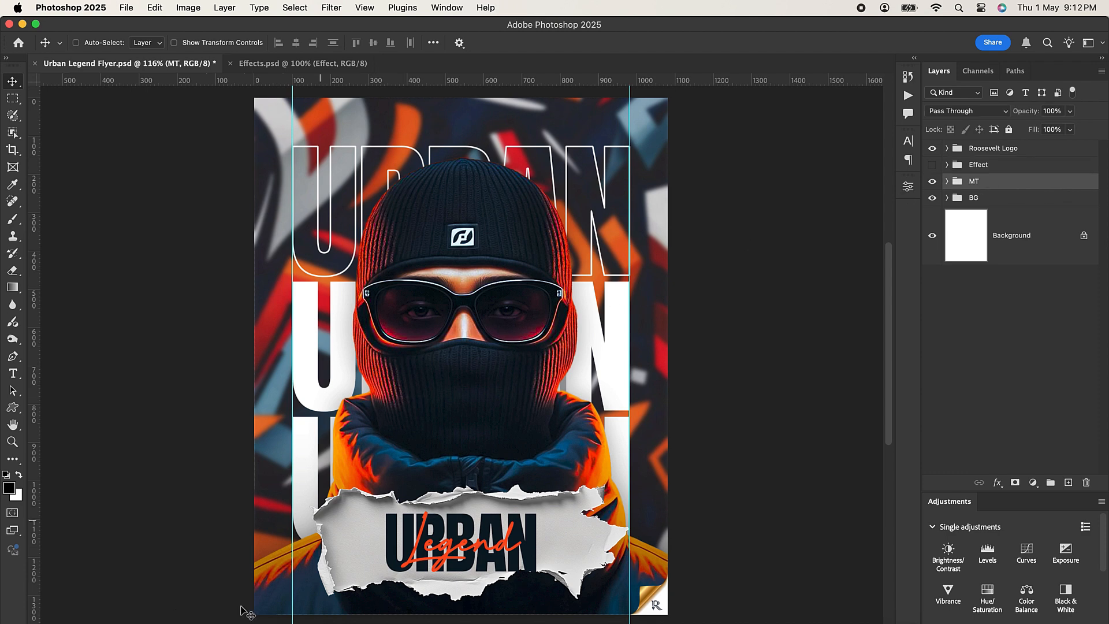
click(197, 620)
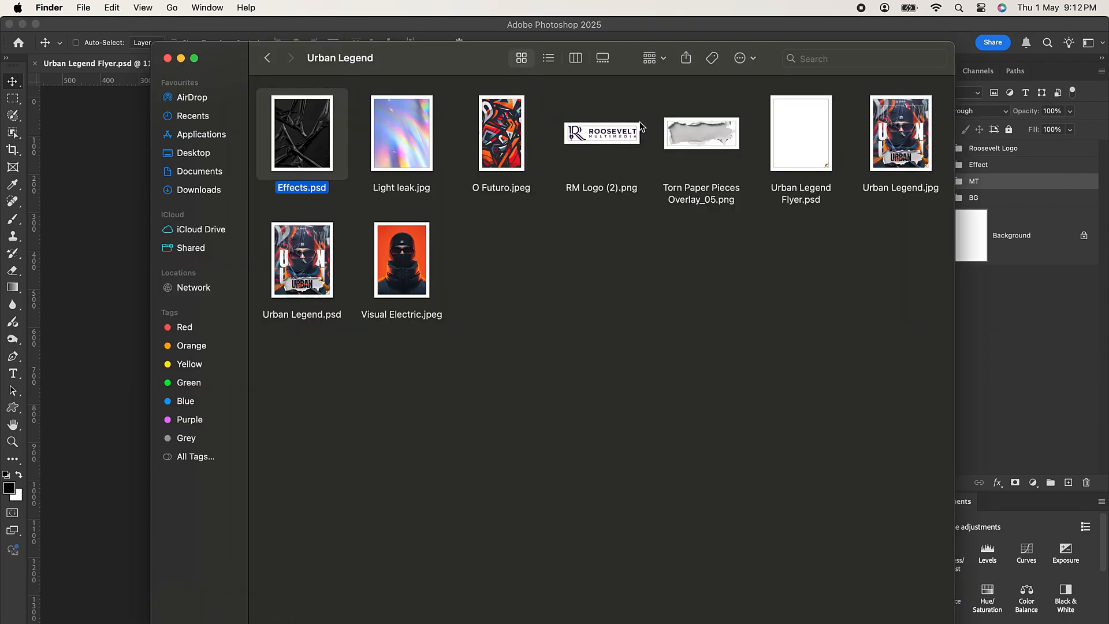
drag(616, 143, 92, 218)
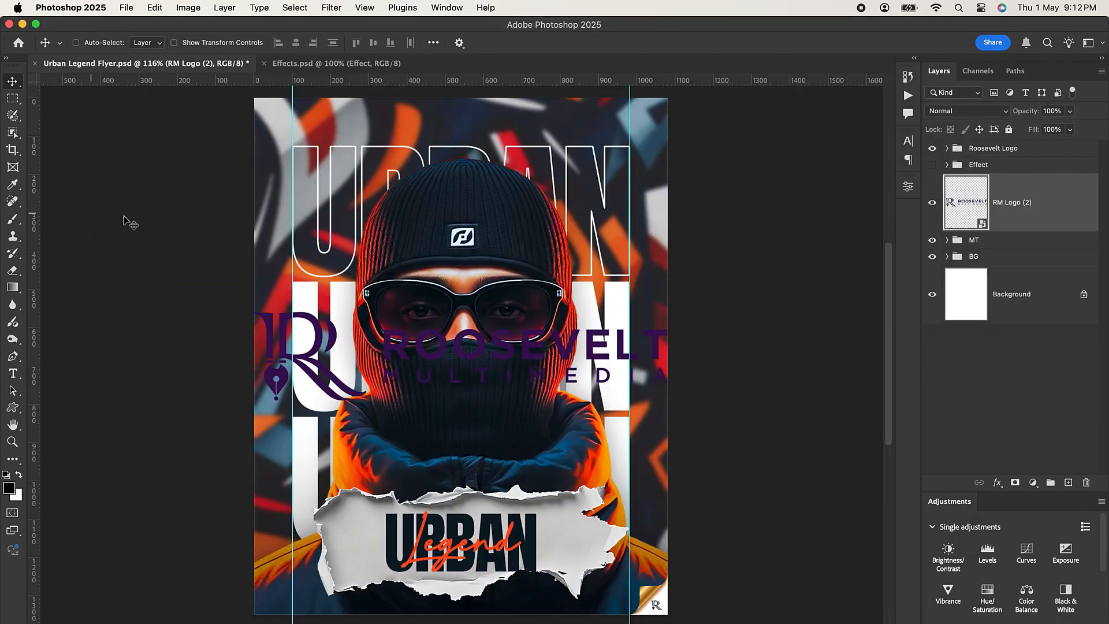
Scale the Roosevelt Multimedia logo down to about 13% and centre it above the outlined URBAN title near the top of the canvas
key(super+t)
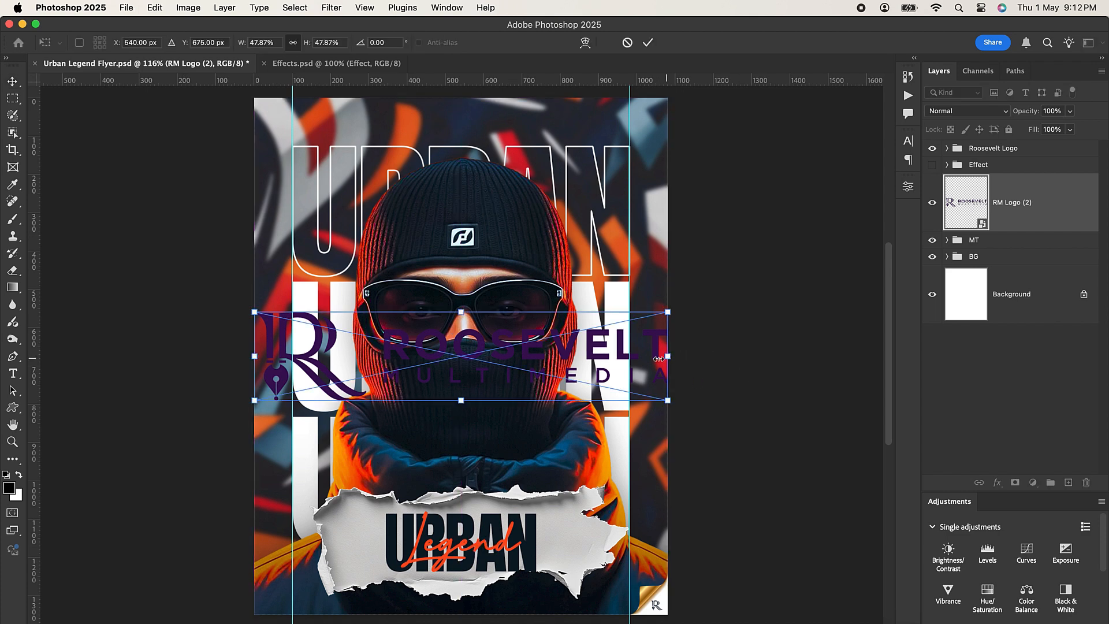
drag(659, 358, 473, 127)
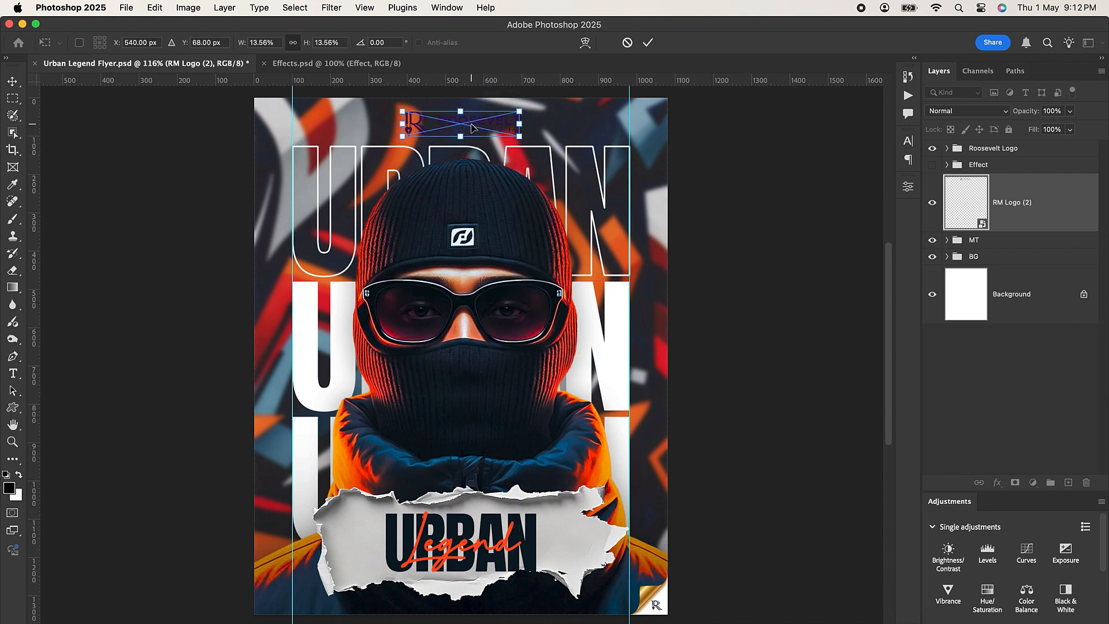
scroll(471, 105, up, 5)
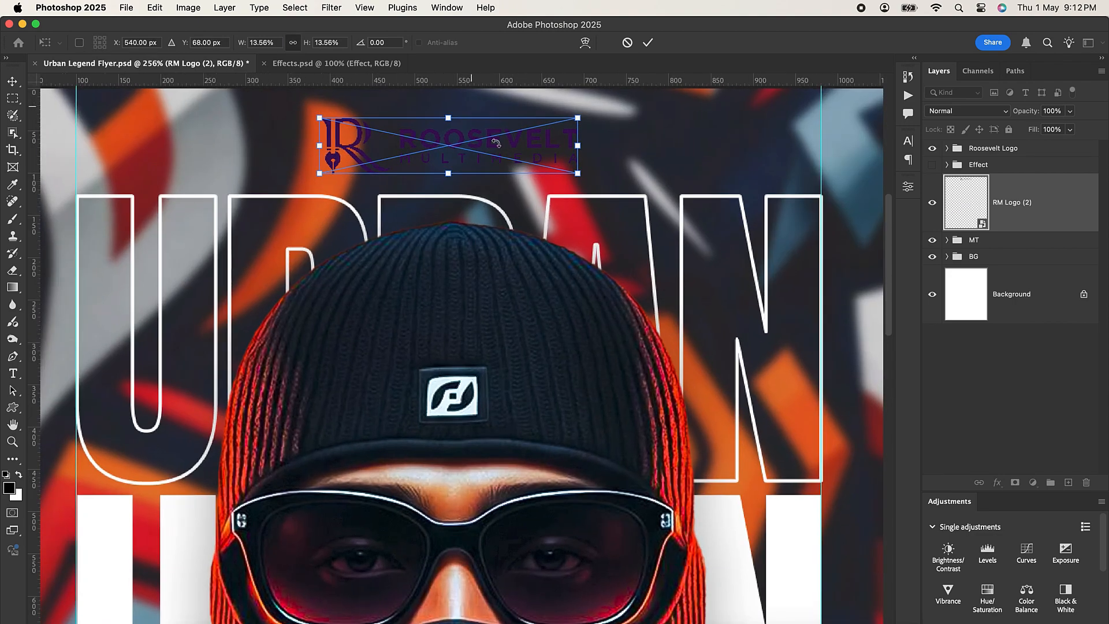
scroll(512, 187, up, 3)
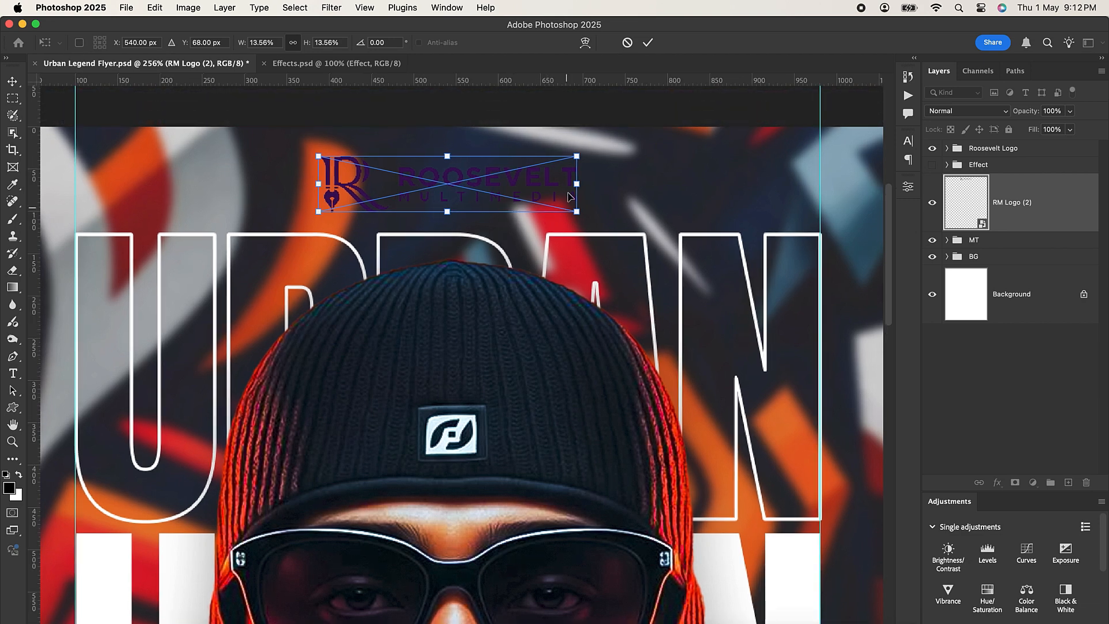
drag(576, 183, 569, 186)
key(Return)
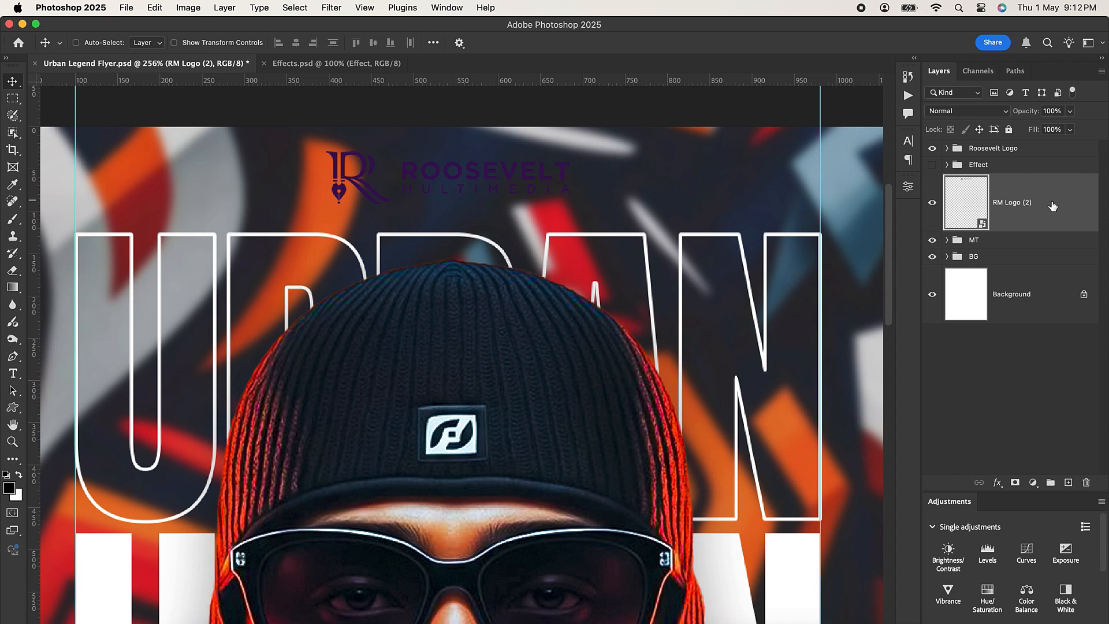
Apply a white ffffff Color Overlay to the RM Logo (2) layer in Normal mode at 100% opacity
click(997, 483)
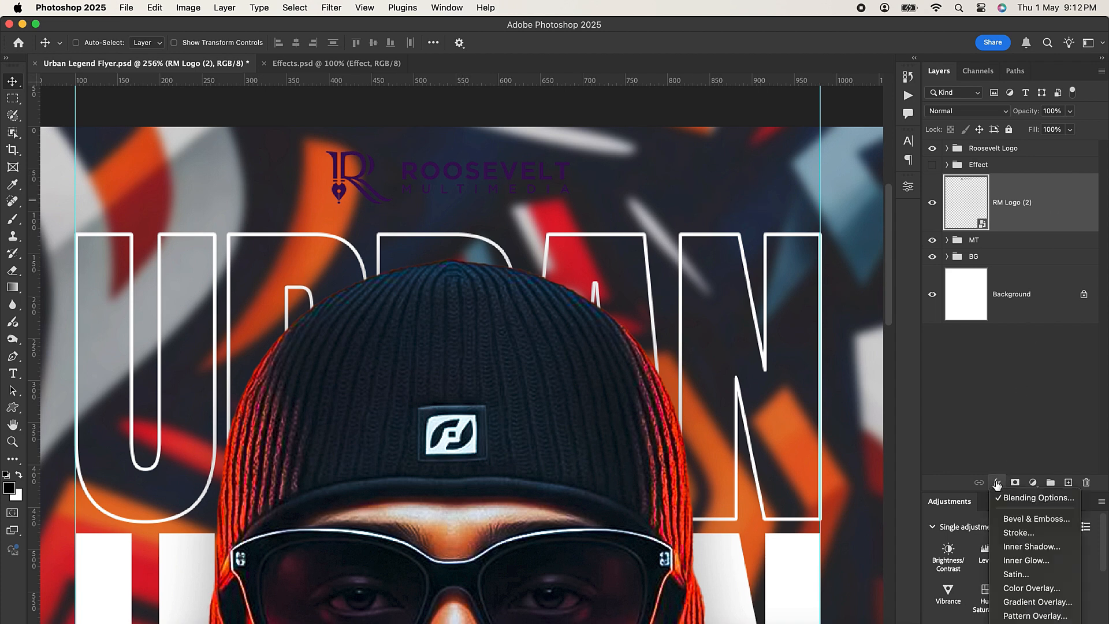
click(1008, 588)
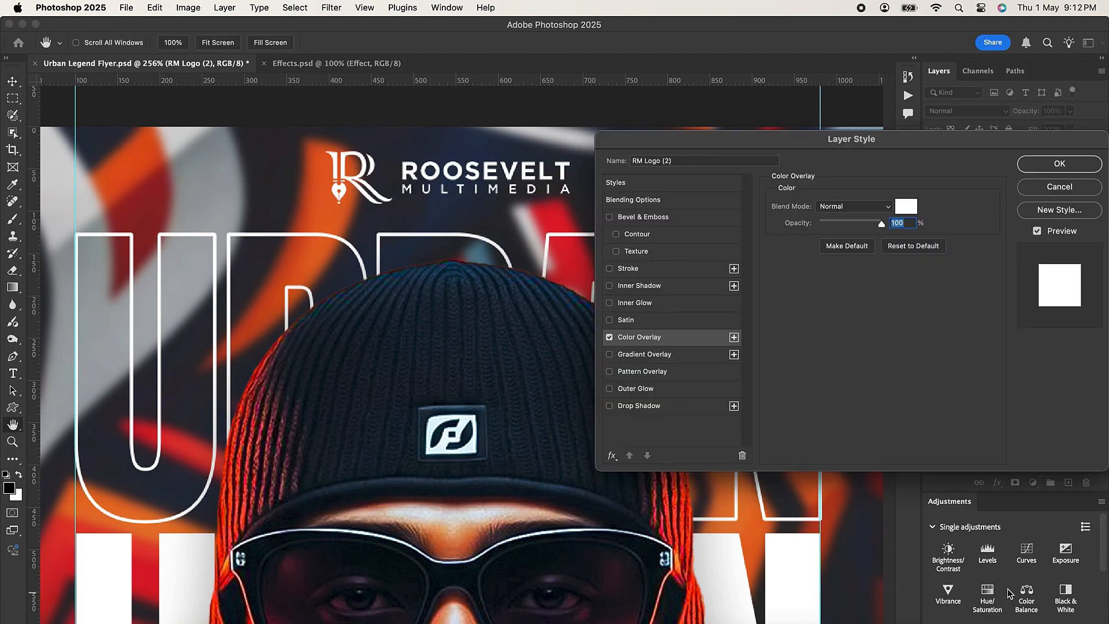
click(906, 206)
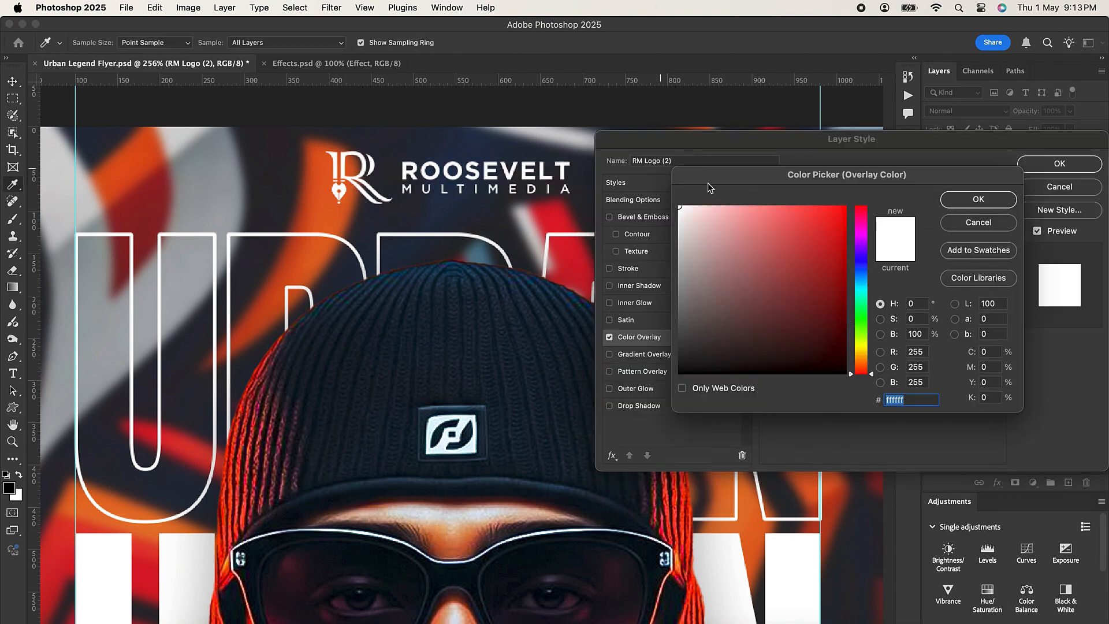
click(979, 202)
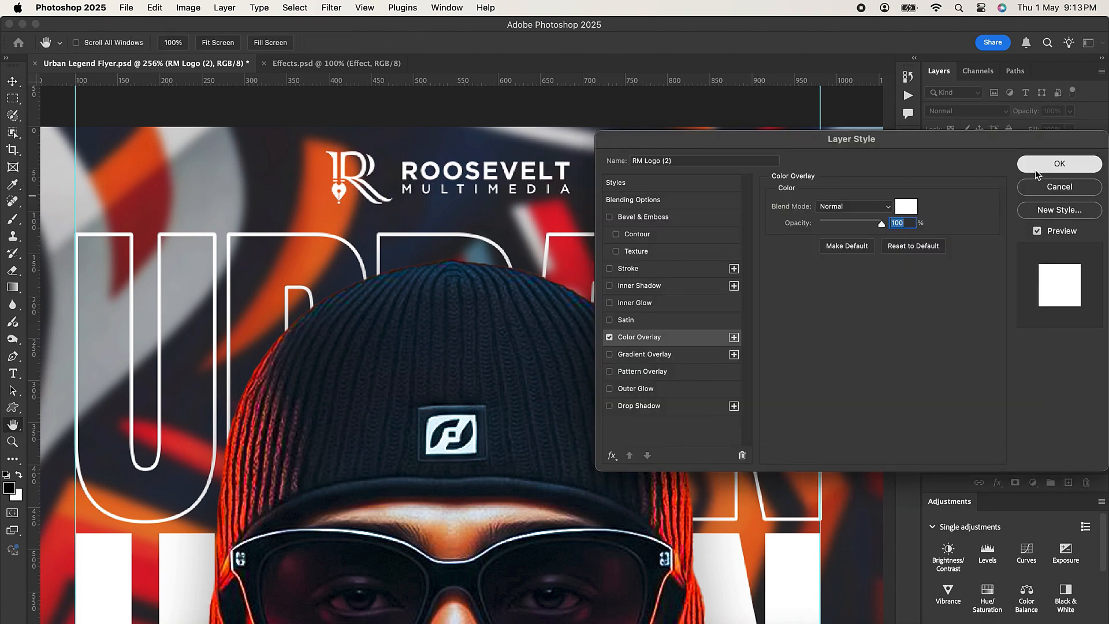
click(1036, 166)
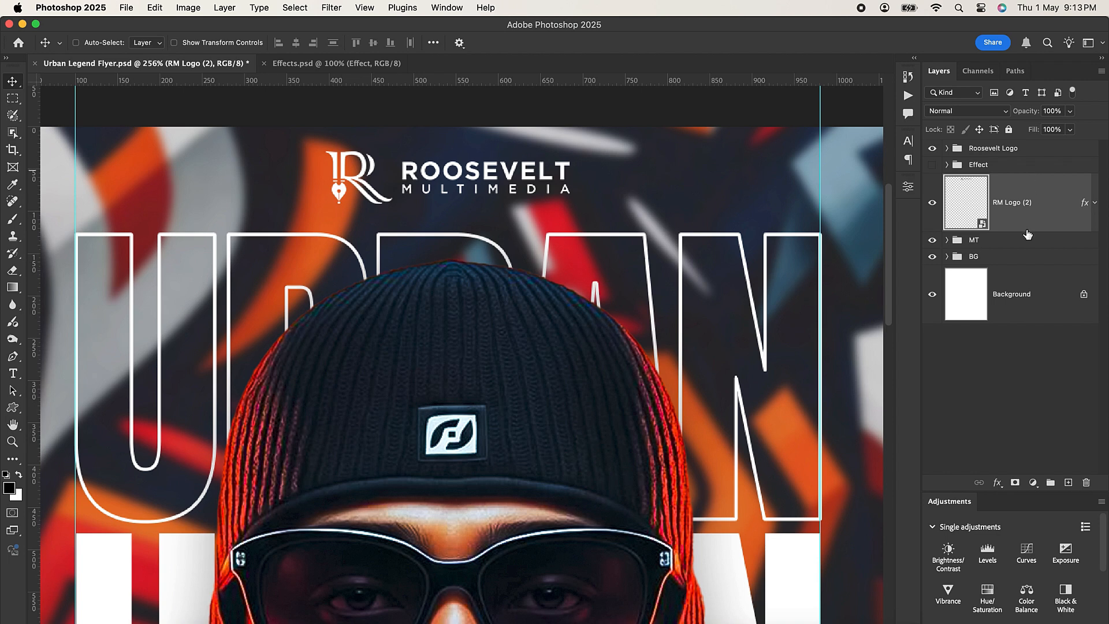
Put the RM Logo (2) layer in a group named Logo, collapse it, and show the Effect group again
key(super+g)
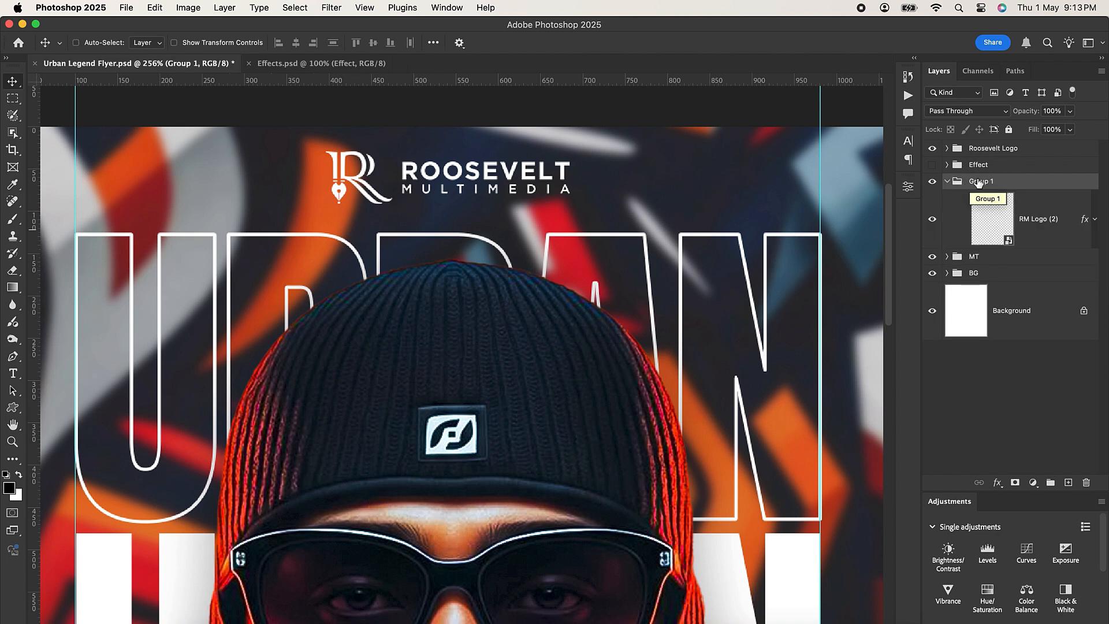
double_click(978, 181)
text(Logo)
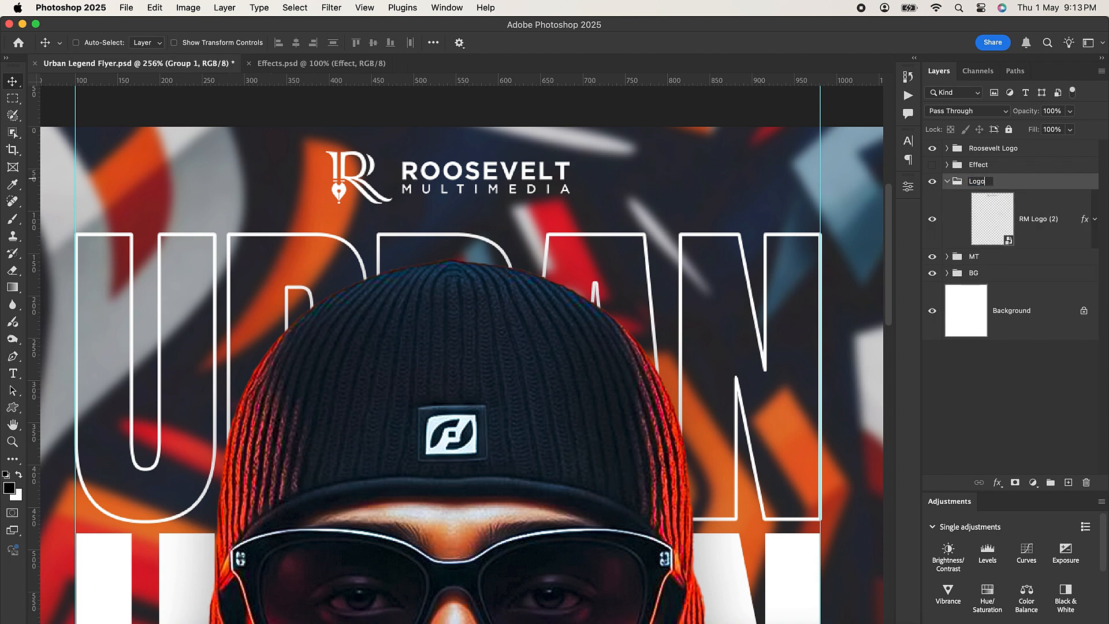
key(Return)
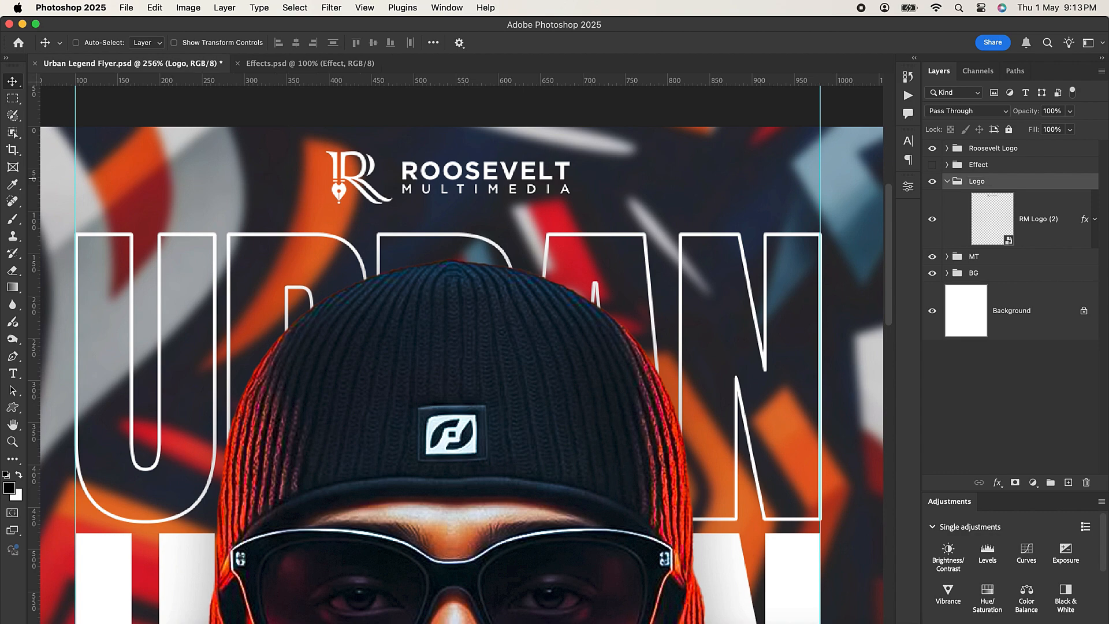
click(948, 182)
key(super+0)
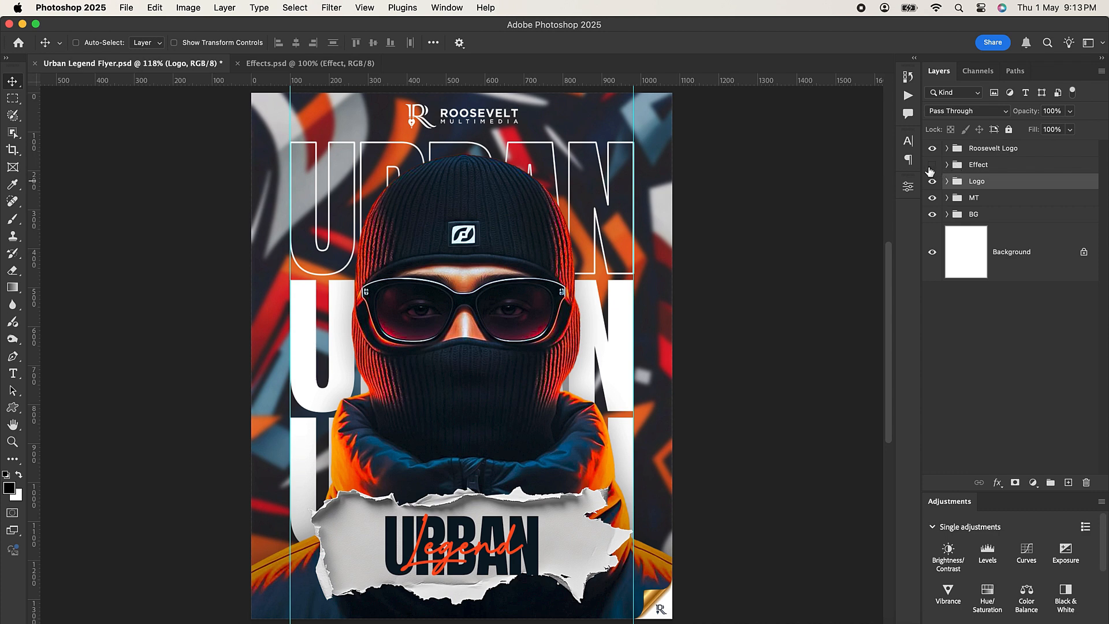
click(931, 166)
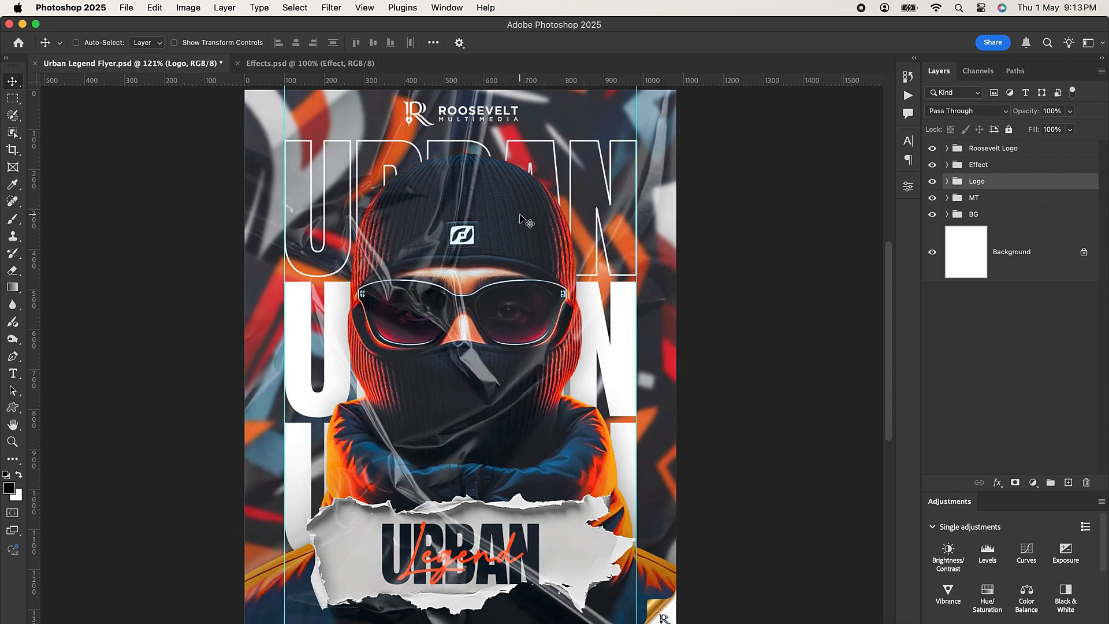
Review the two Reflection layers inside the Effect group, collapse the group and leave it selected
click(947, 165)
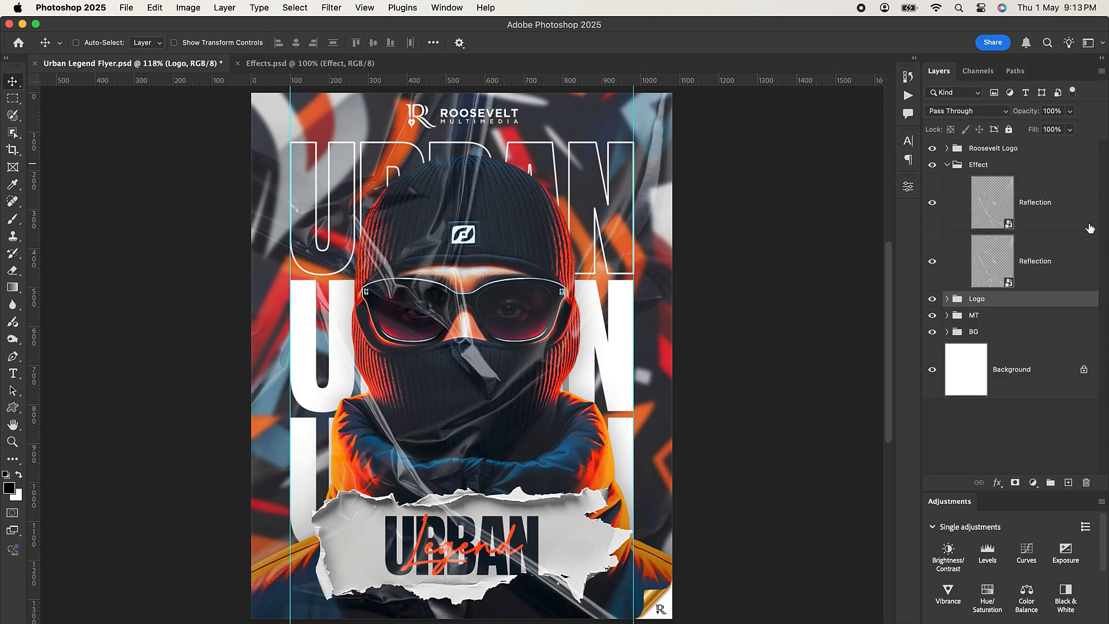
click(1069, 211)
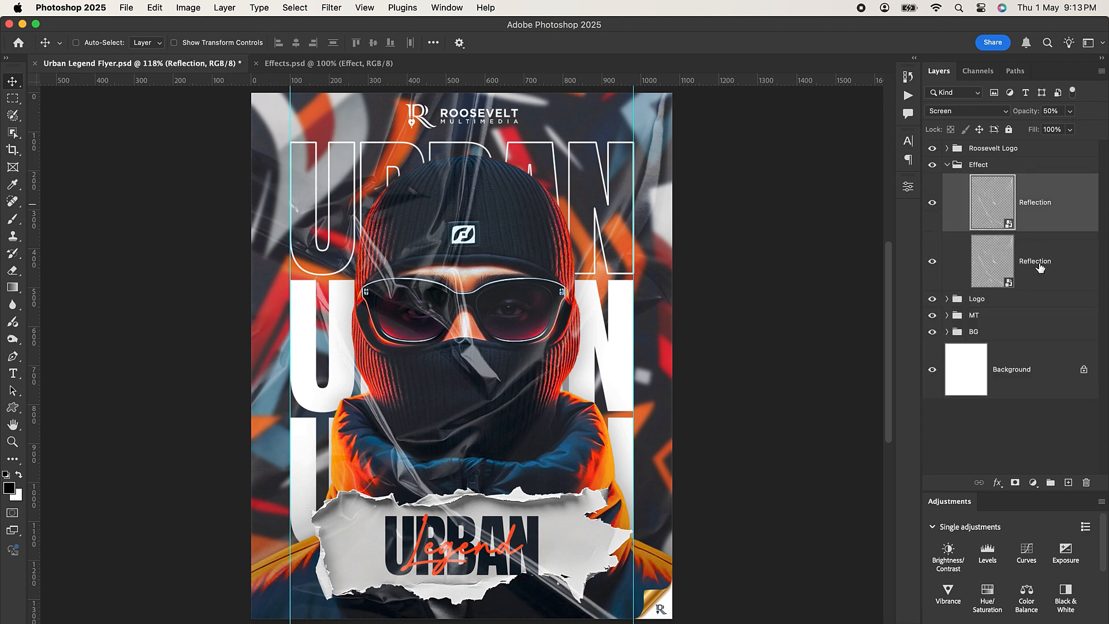
click(946, 165)
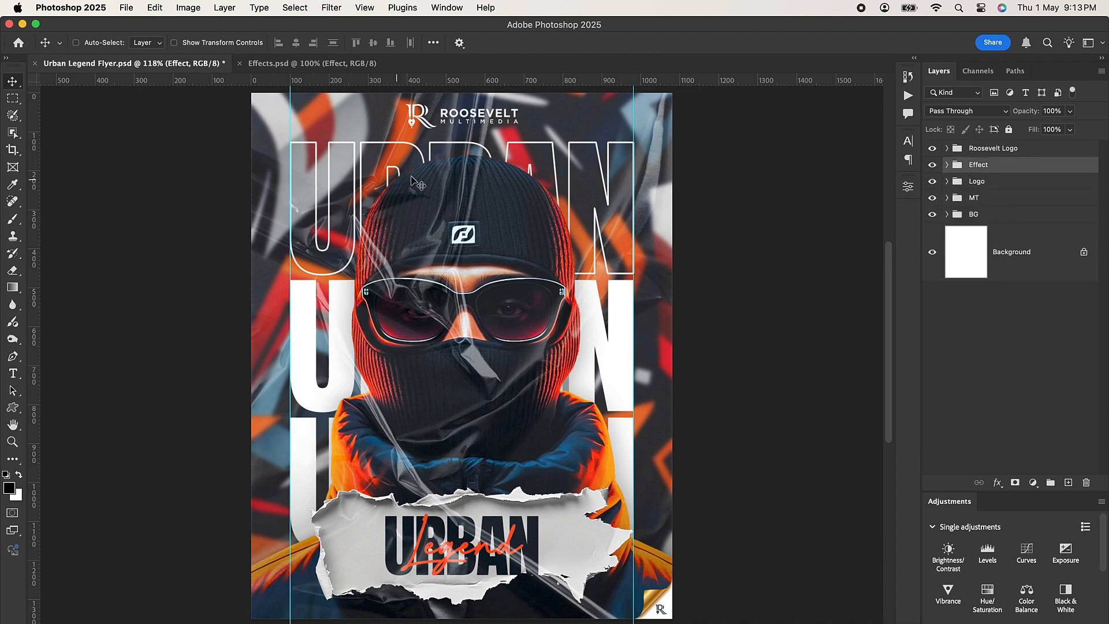
Examine how the plastic-wrap effect falls over the top logo, the masked model and the torn-paper URBAN Legend title
scroll(462, 134, up, 2)
scroll(465, 122, up, 1)
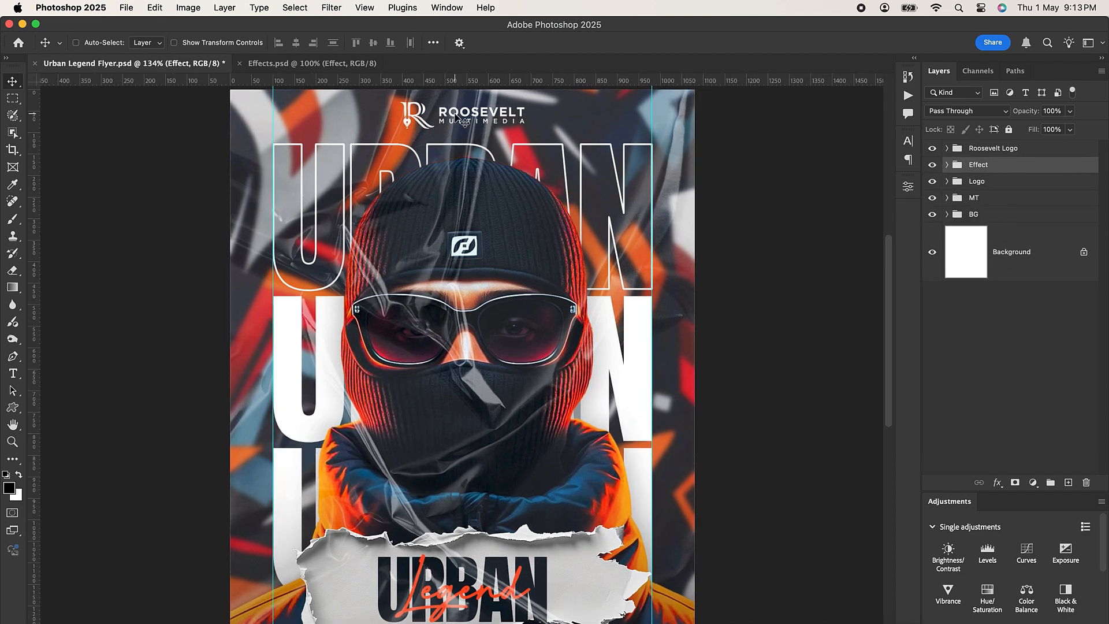
scroll(456, 120, up, 1)
scroll(456, 119, down, 5)
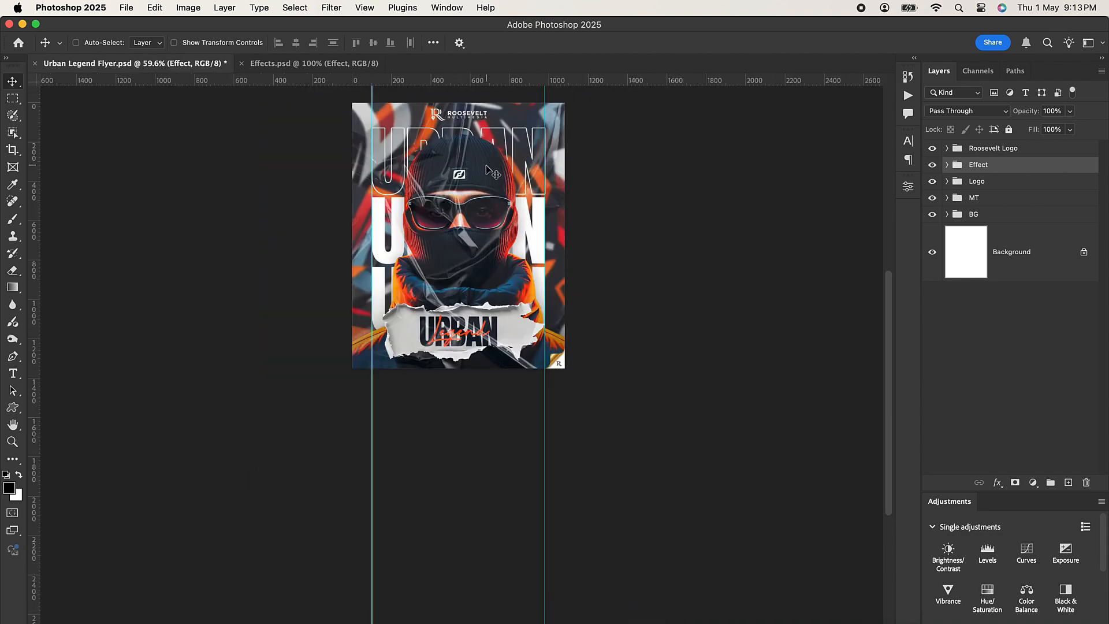
scroll(491, 172, up, 4)
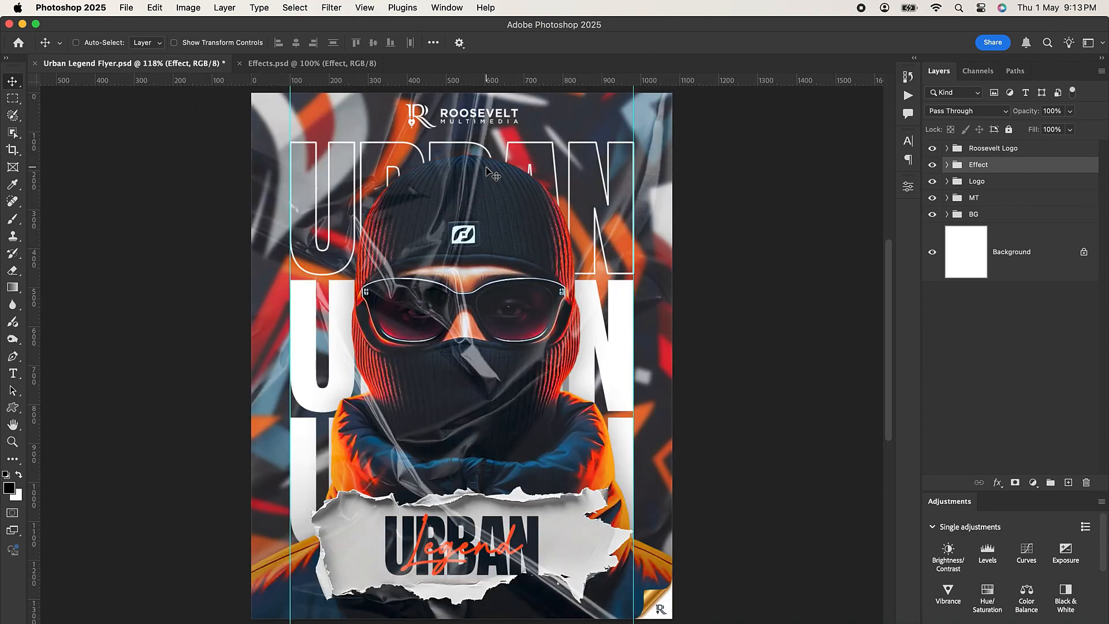
scroll(448, 539, up, 2)
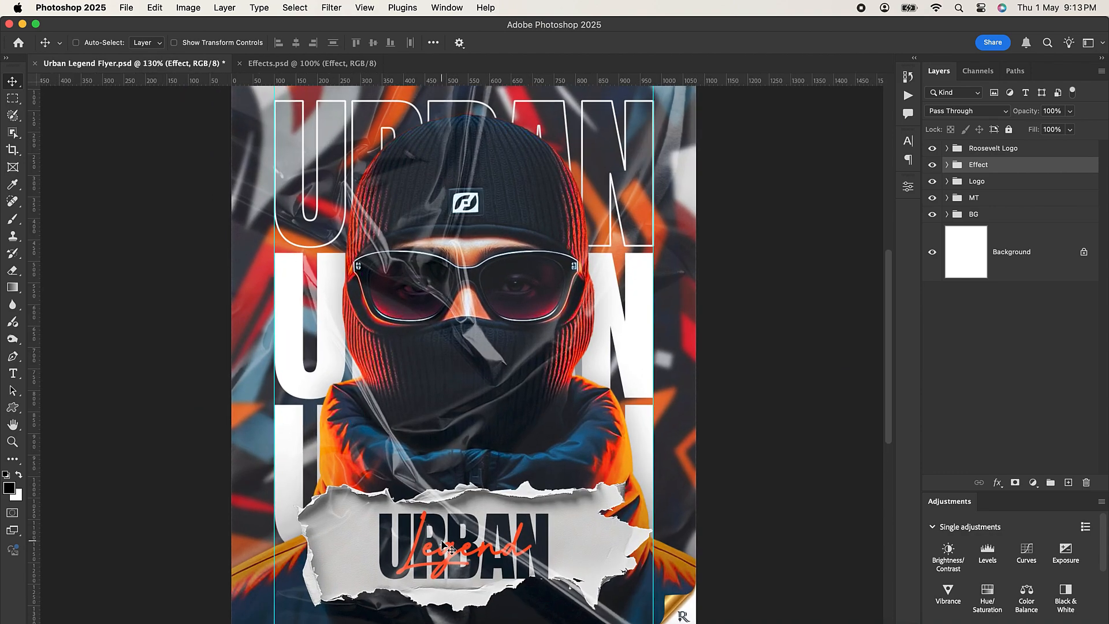
scroll(456, 546, down, 1)
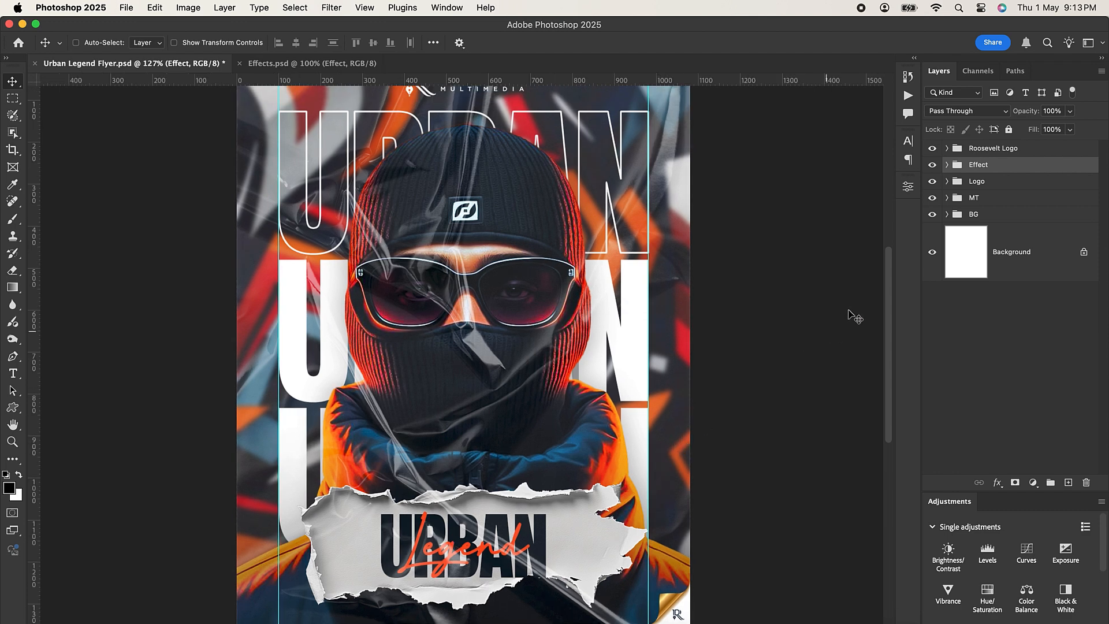
drag(889, 294, 878, 315)
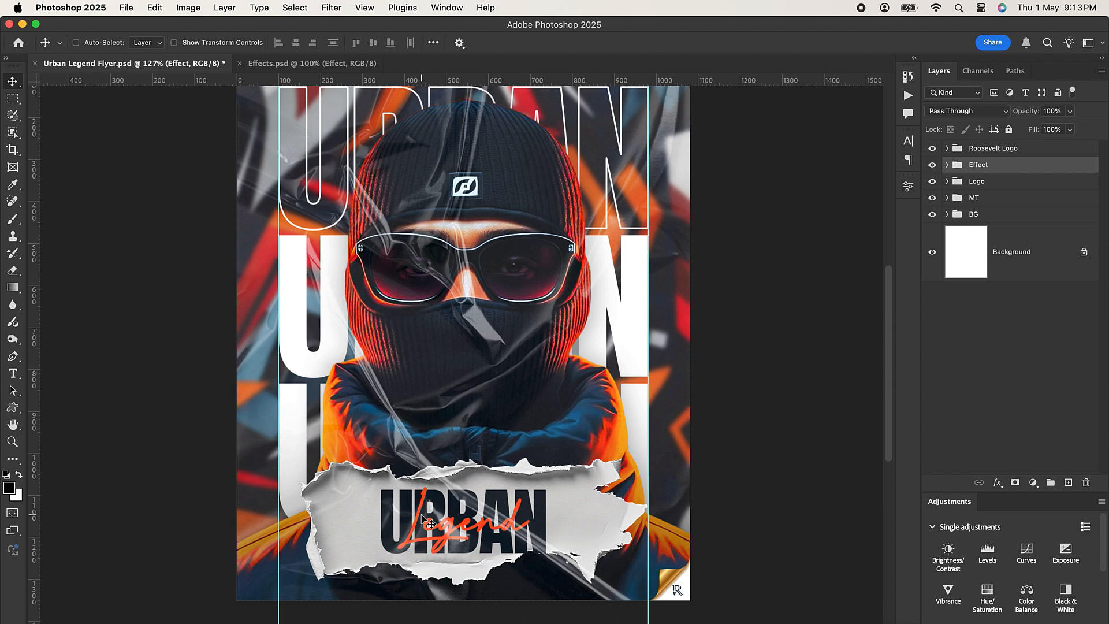
scroll(450, 557, up, 2)
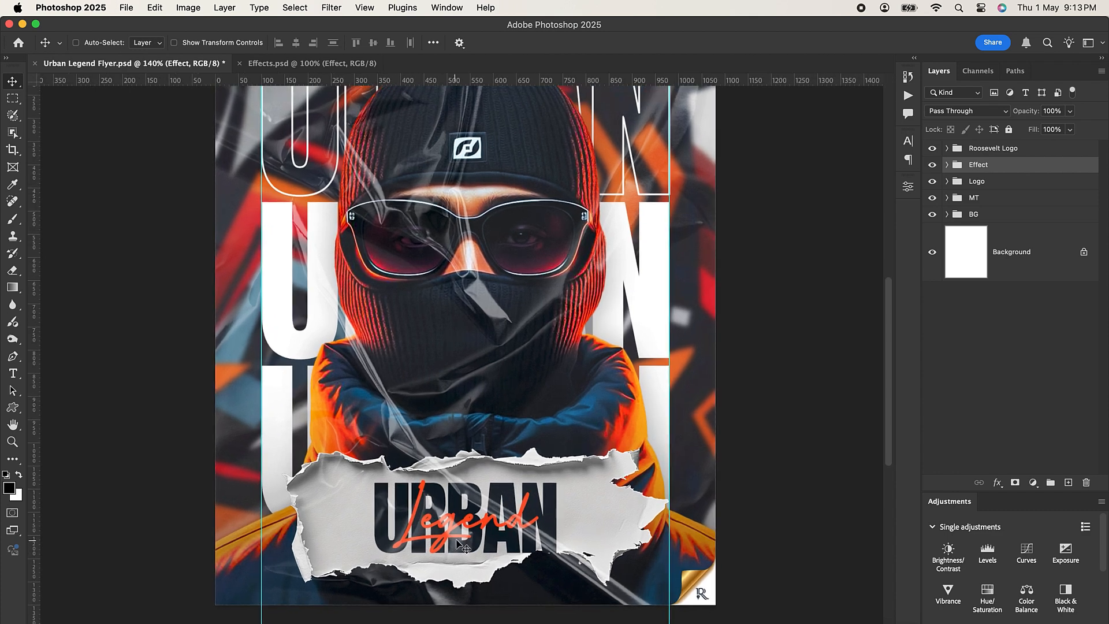
drag(889, 396, 892, 419)
scroll(454, 451, up, 2)
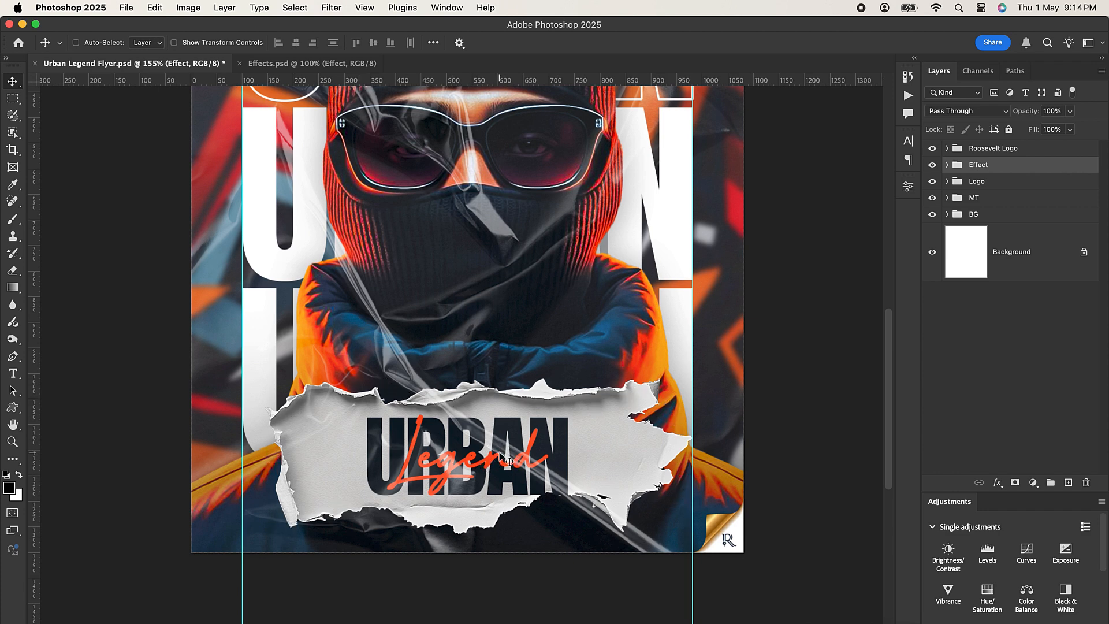
Load the torn-paper layer's outline from the MT group as a selection and add it as a layer mask on the Effect group
click(947, 197)
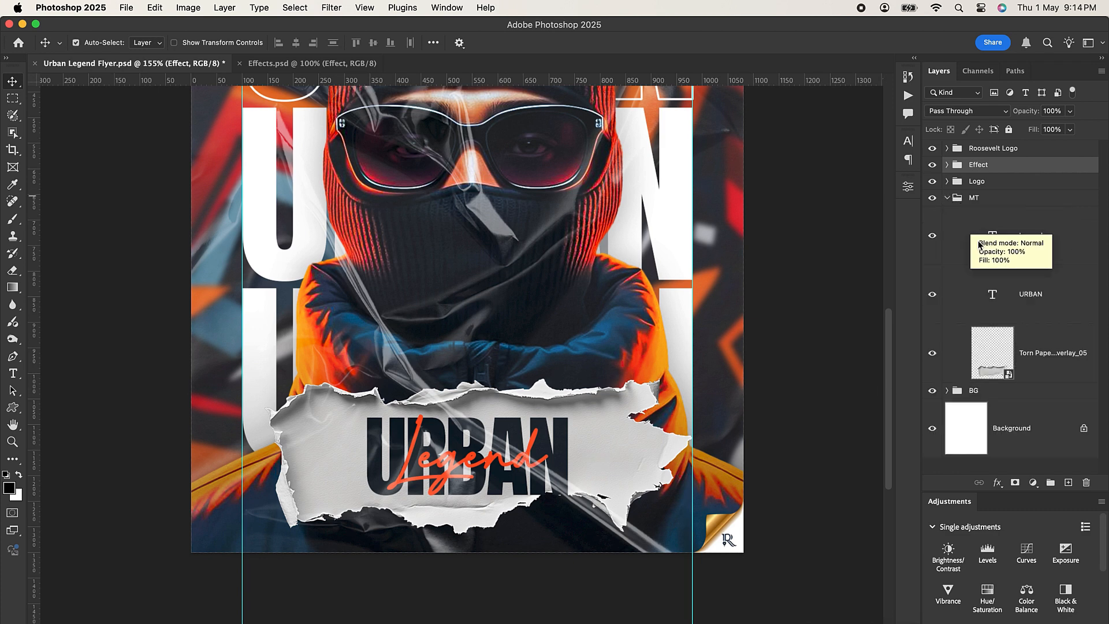
ctrl+click(989, 348)
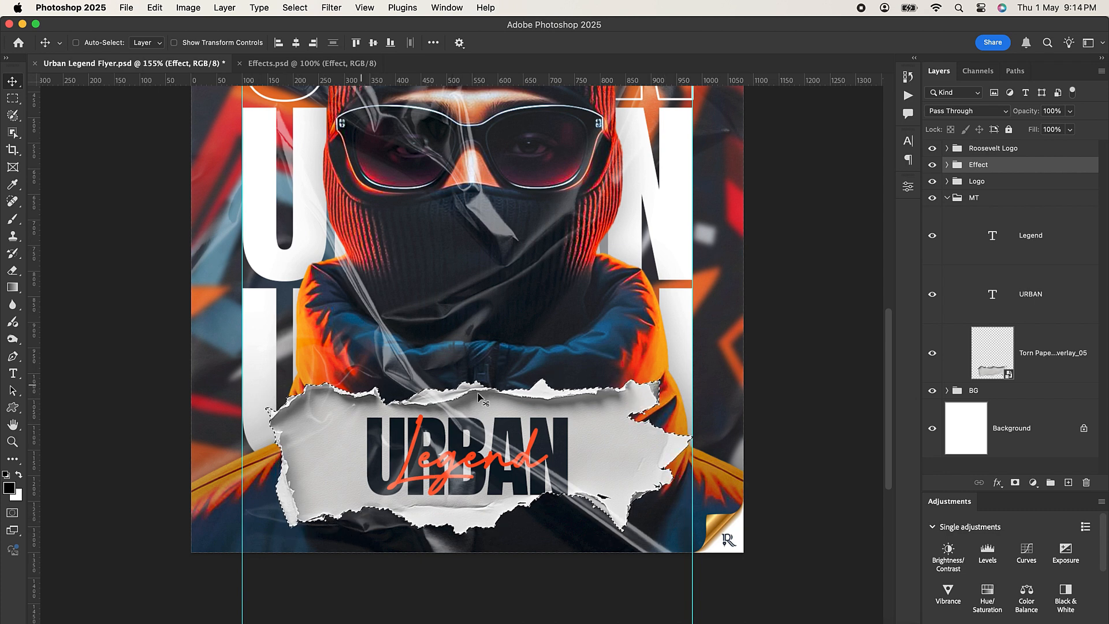
click(946, 198)
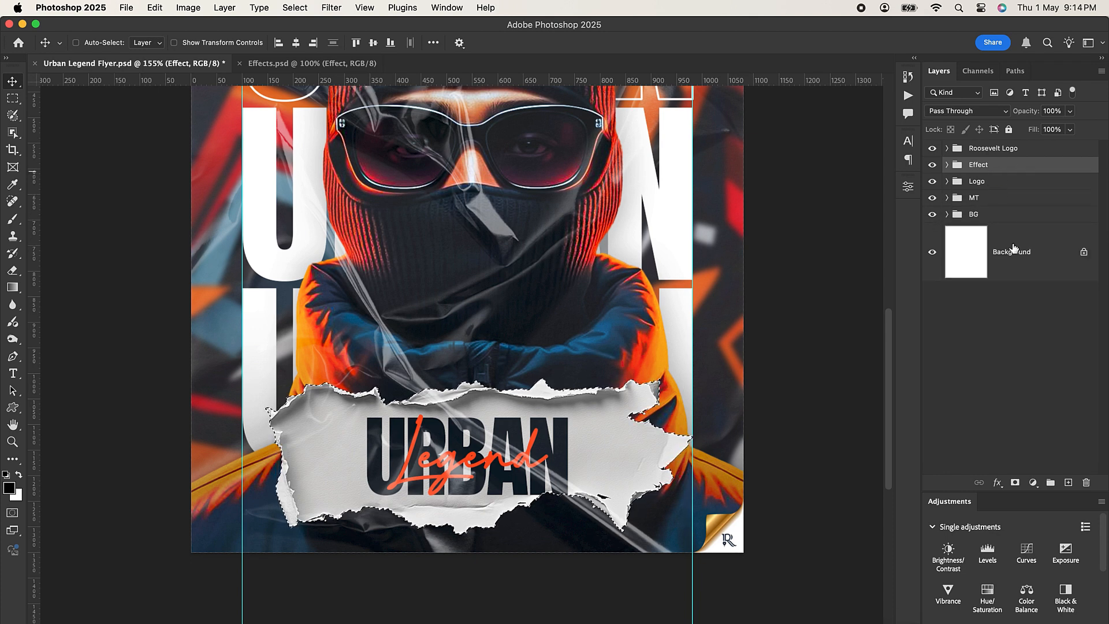
click(1016, 483)
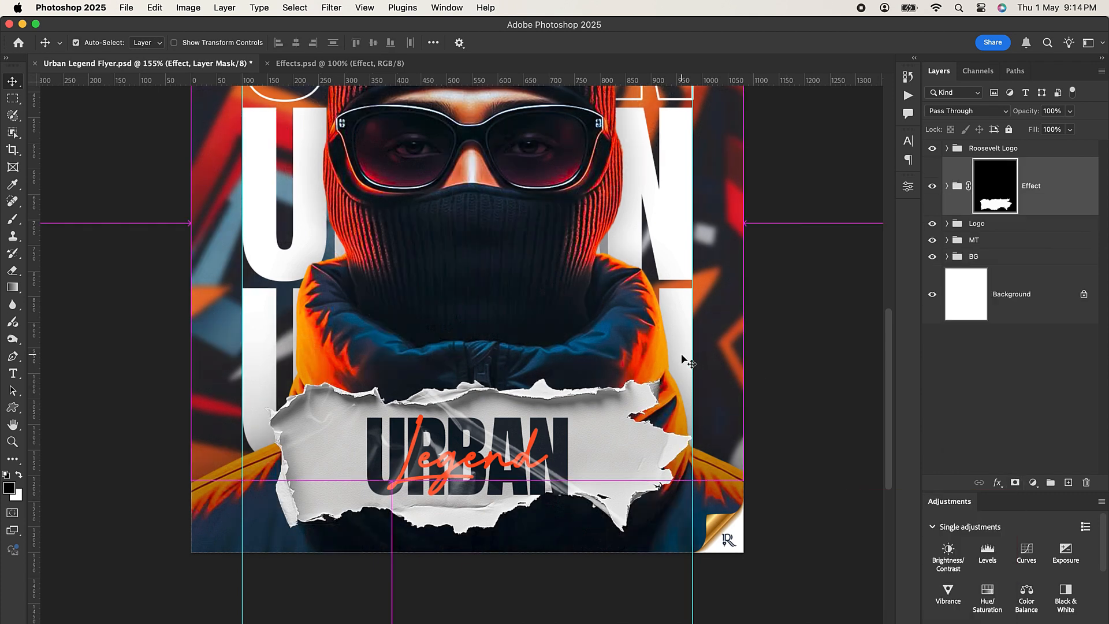
Invert the Effect group's layer mask to keep the plastic wrap off the torn-paper title, and deselect all layers
scroll(682, 359, down, 3)
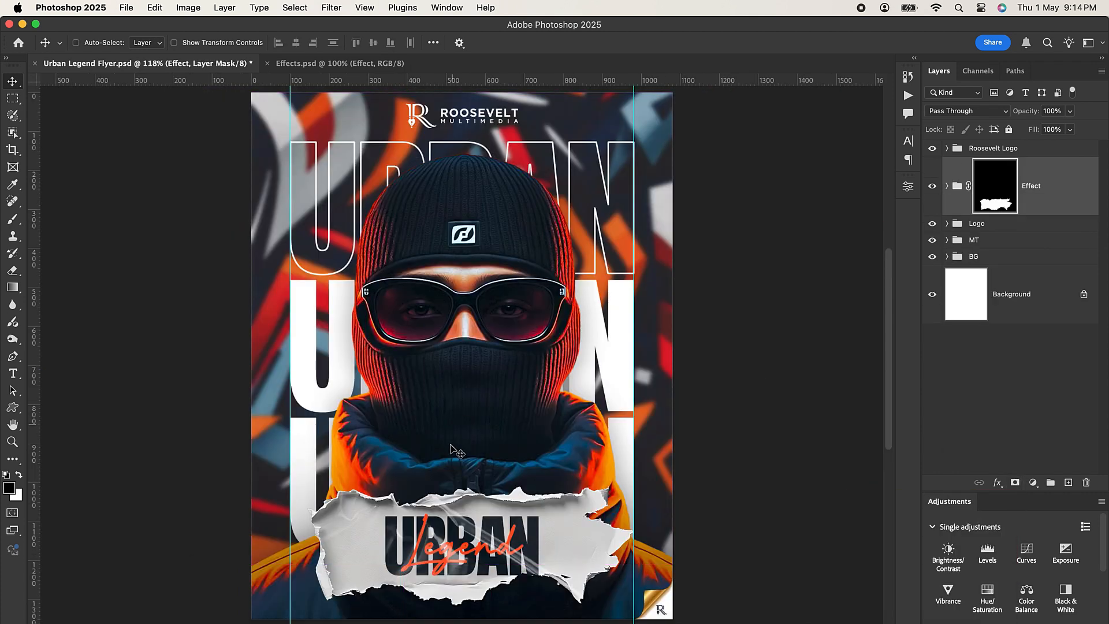
scroll(454, 549, up, 3)
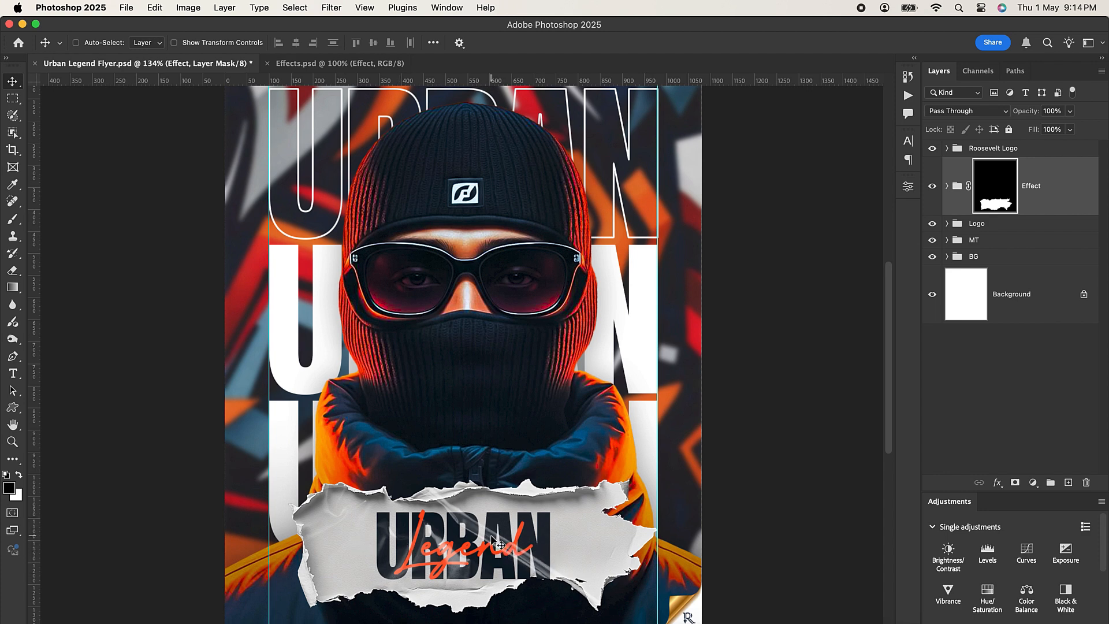
scroll(495, 543, down, 2)
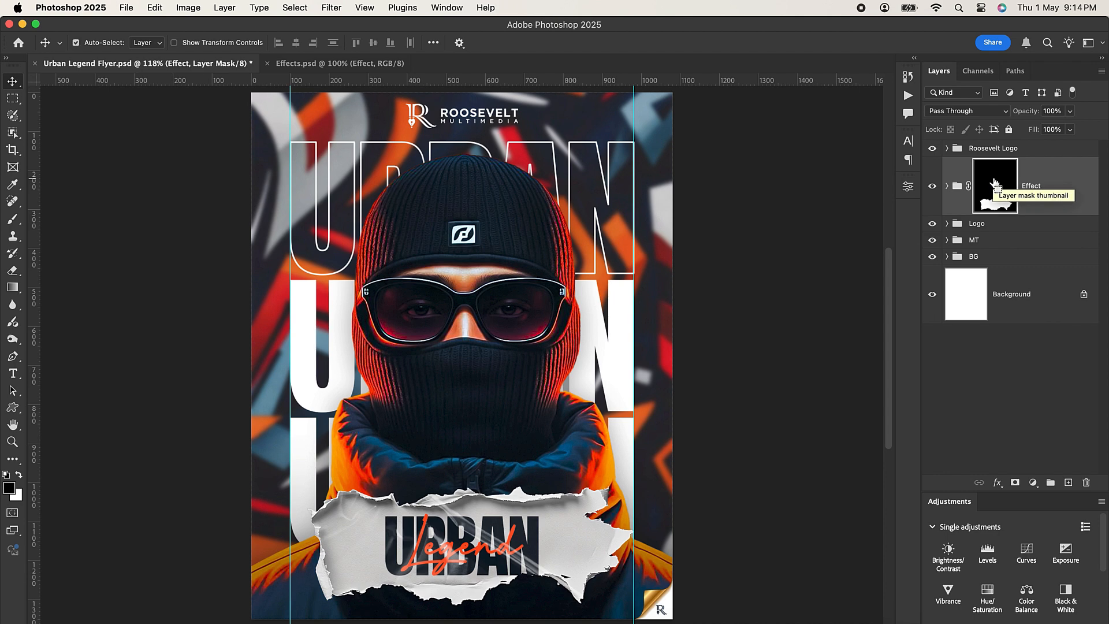
key(super+i)
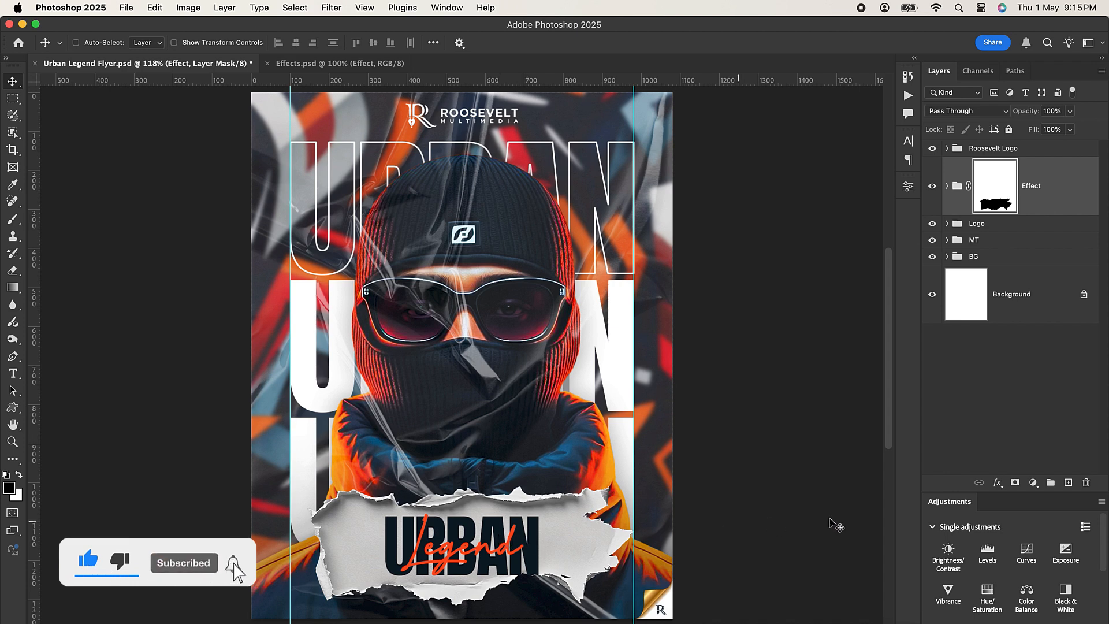
click(982, 426)
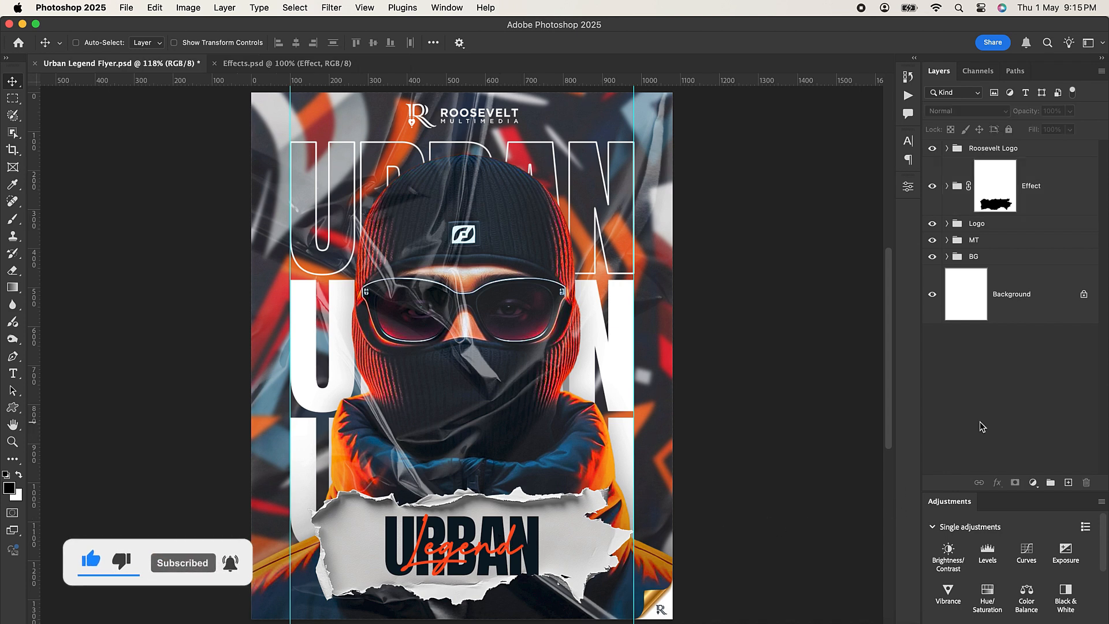